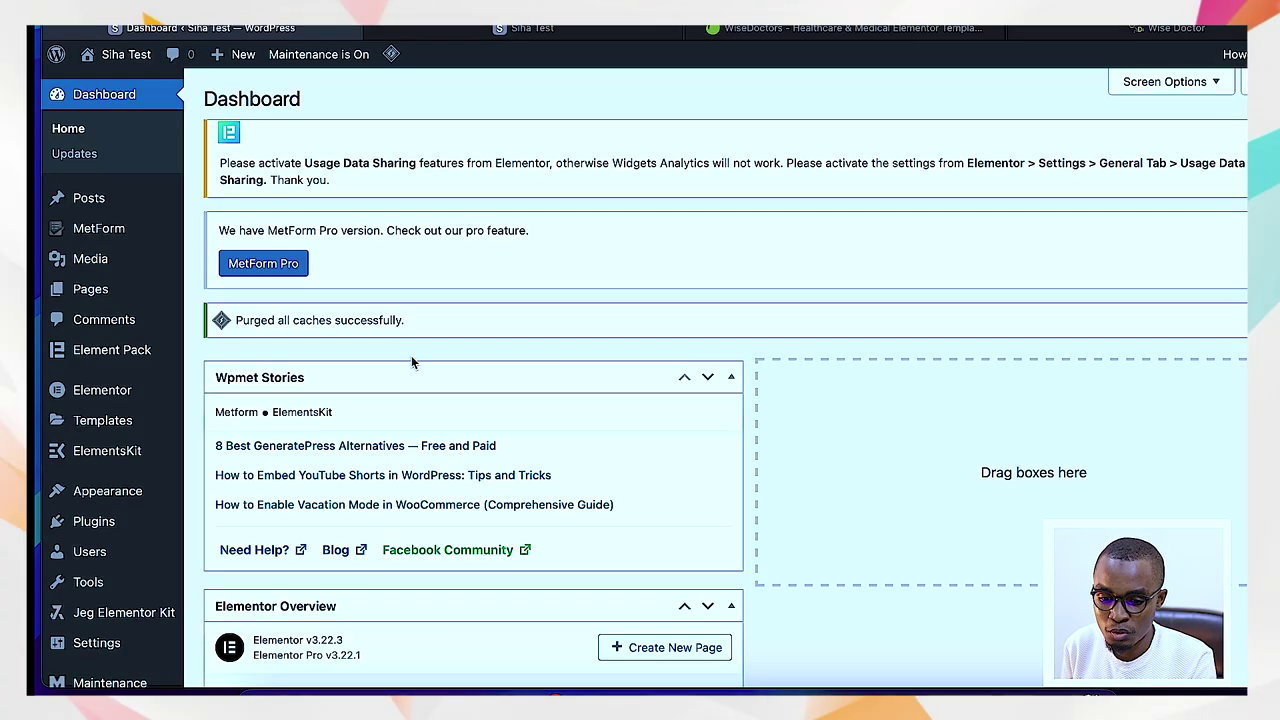
- Reload the Siha Test front page, review its content, and compare it with the Wise Doctor demo site
left_click(620, 36)
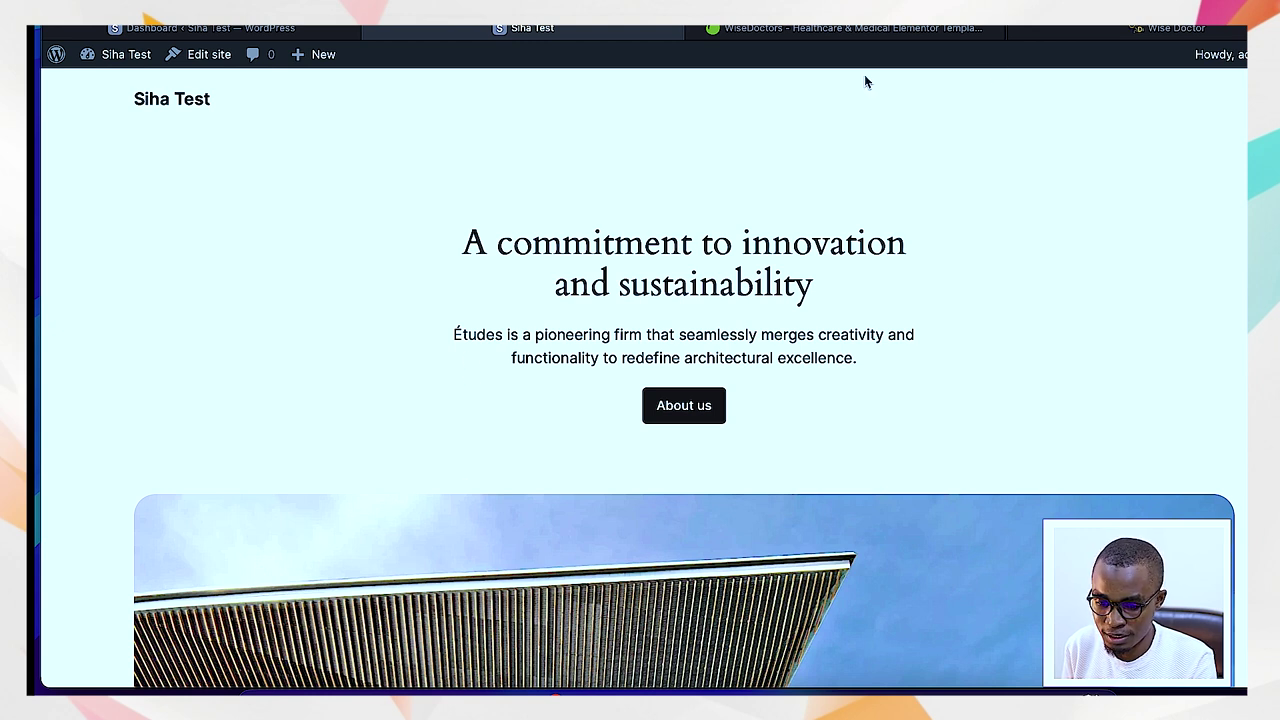
key("F5")
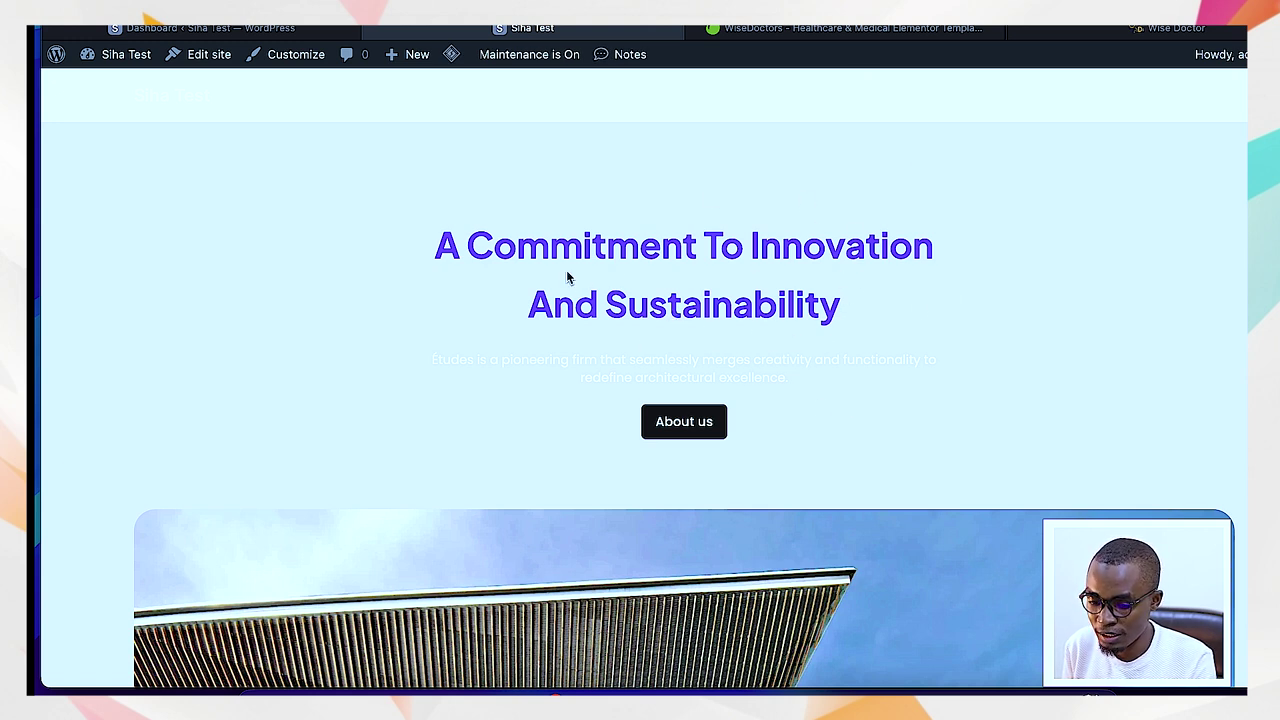
scroll(763, 340, "down", 10)
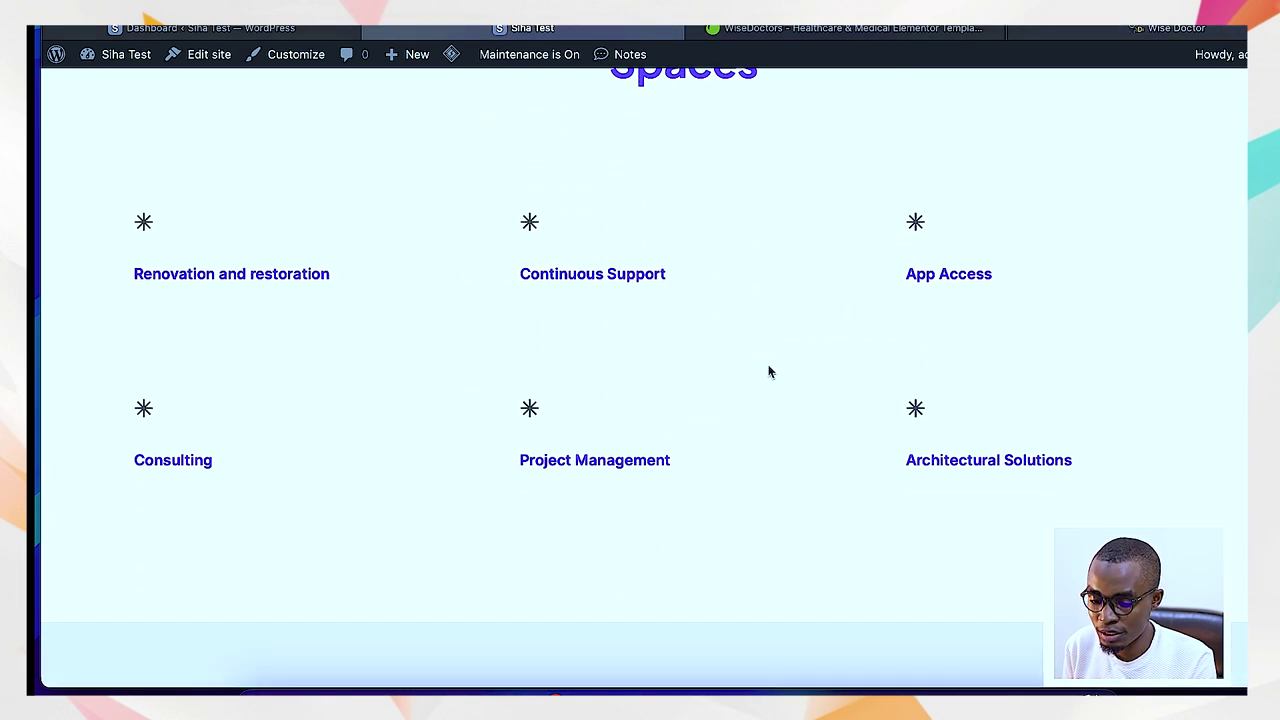
scroll(767, 370, "down", 8)
scroll(767, 370, "down", 12)
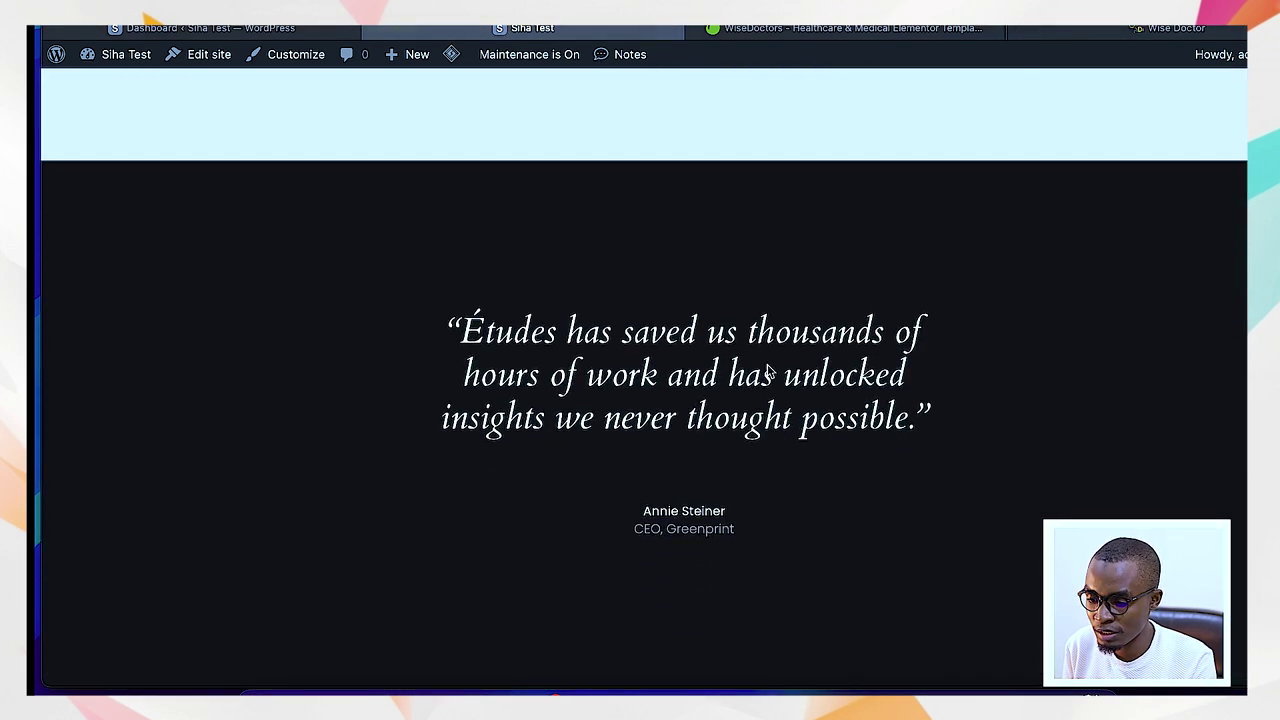
left_click(1152, 28)
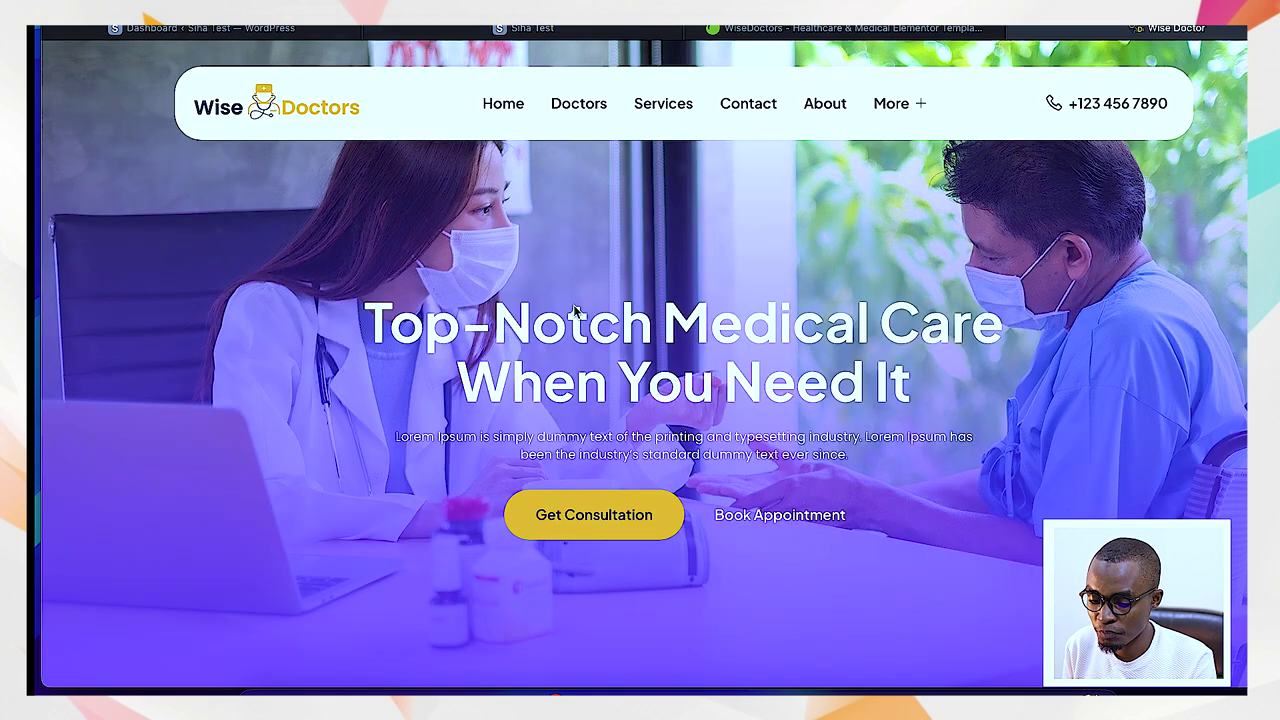
- Install the Hello Elementor theme on the Siha Test site and activate it
left_click(308, 33)
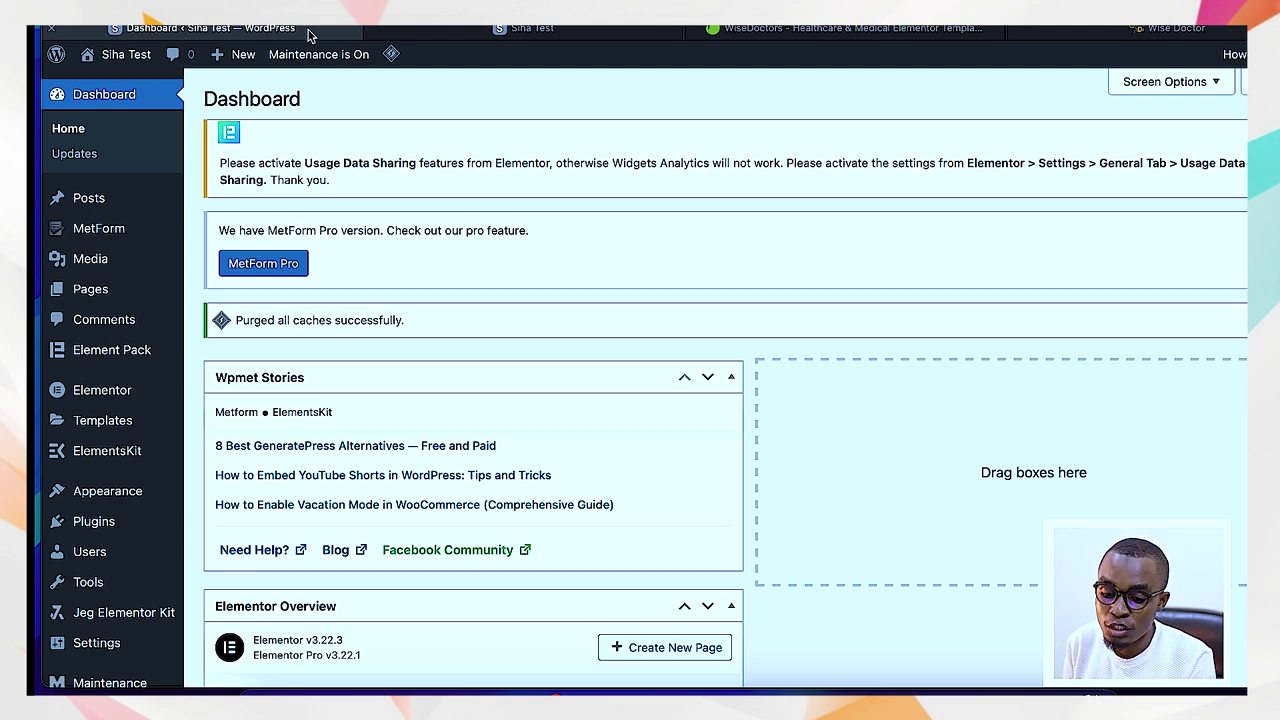
mouse_move(106, 488)
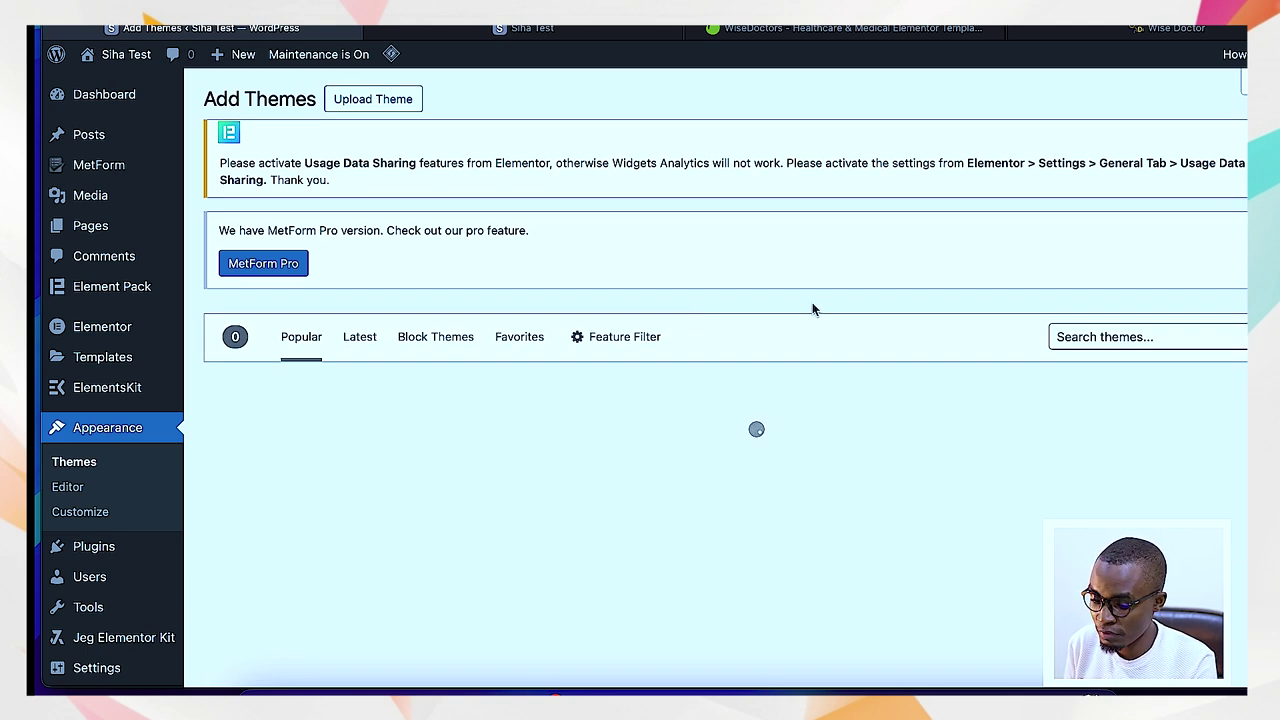
scroll(812, 310, "down", 2)
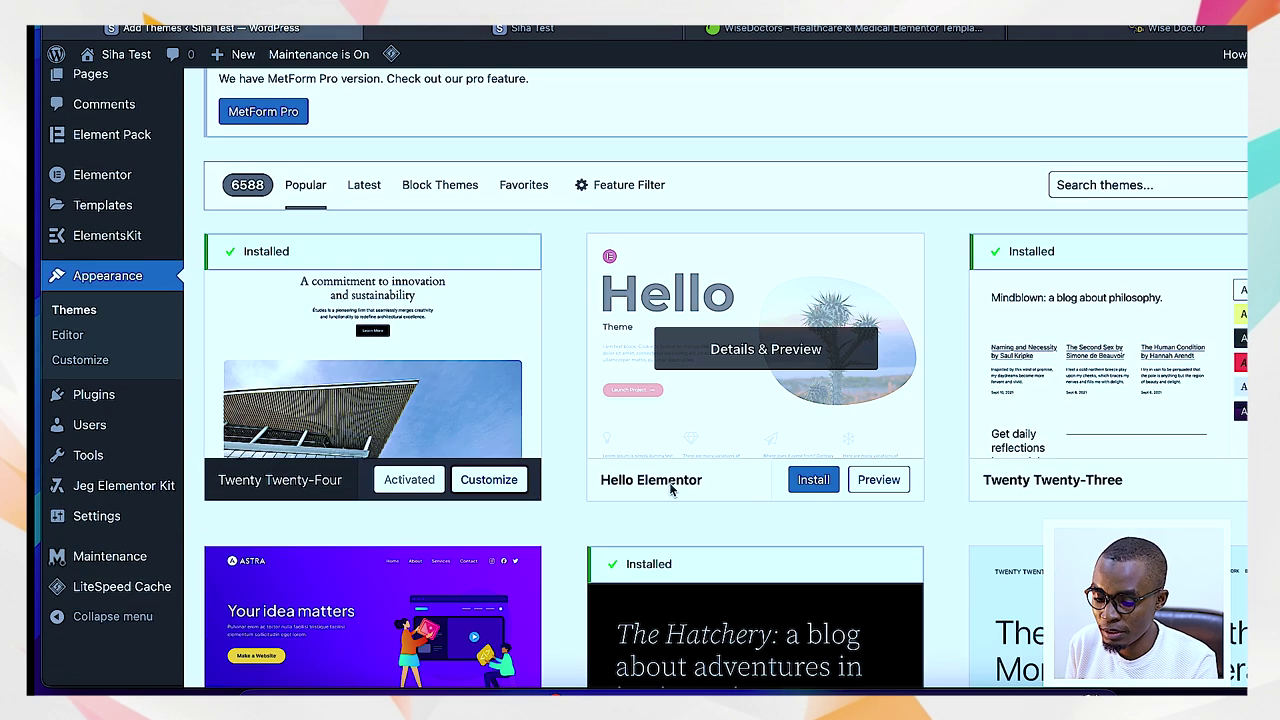
left_click(815, 480)
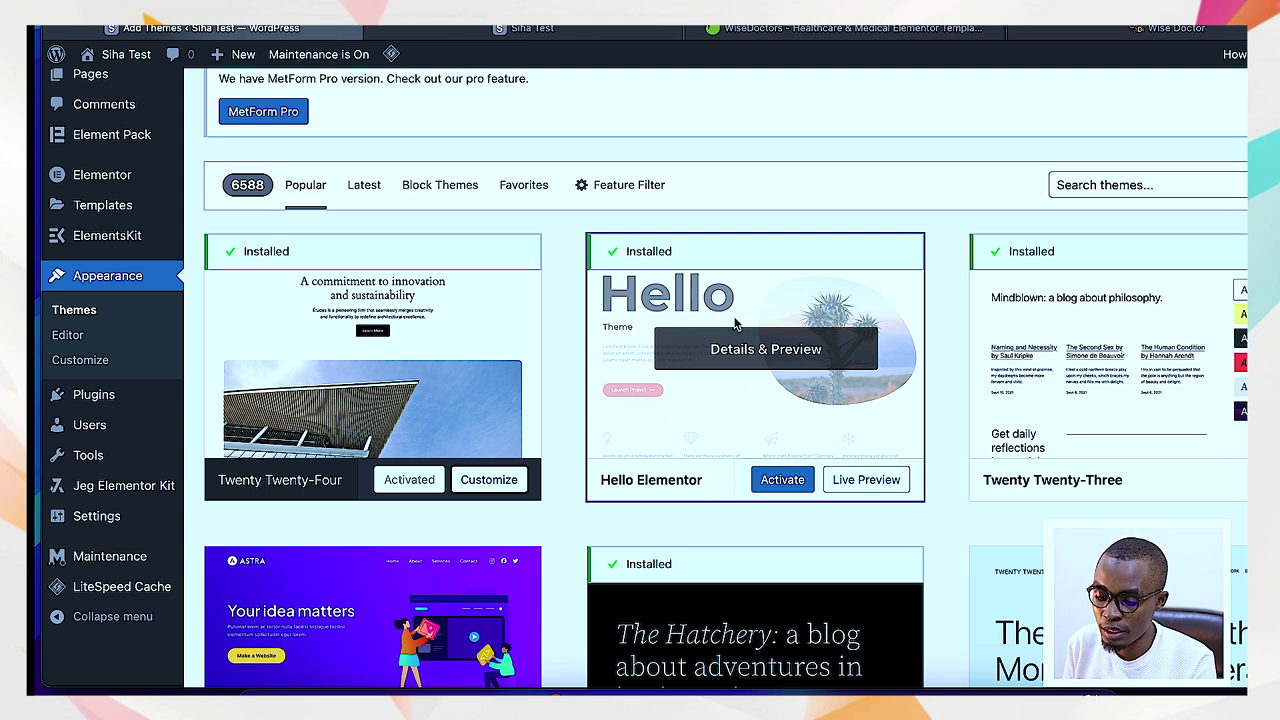
left_click(782, 481)
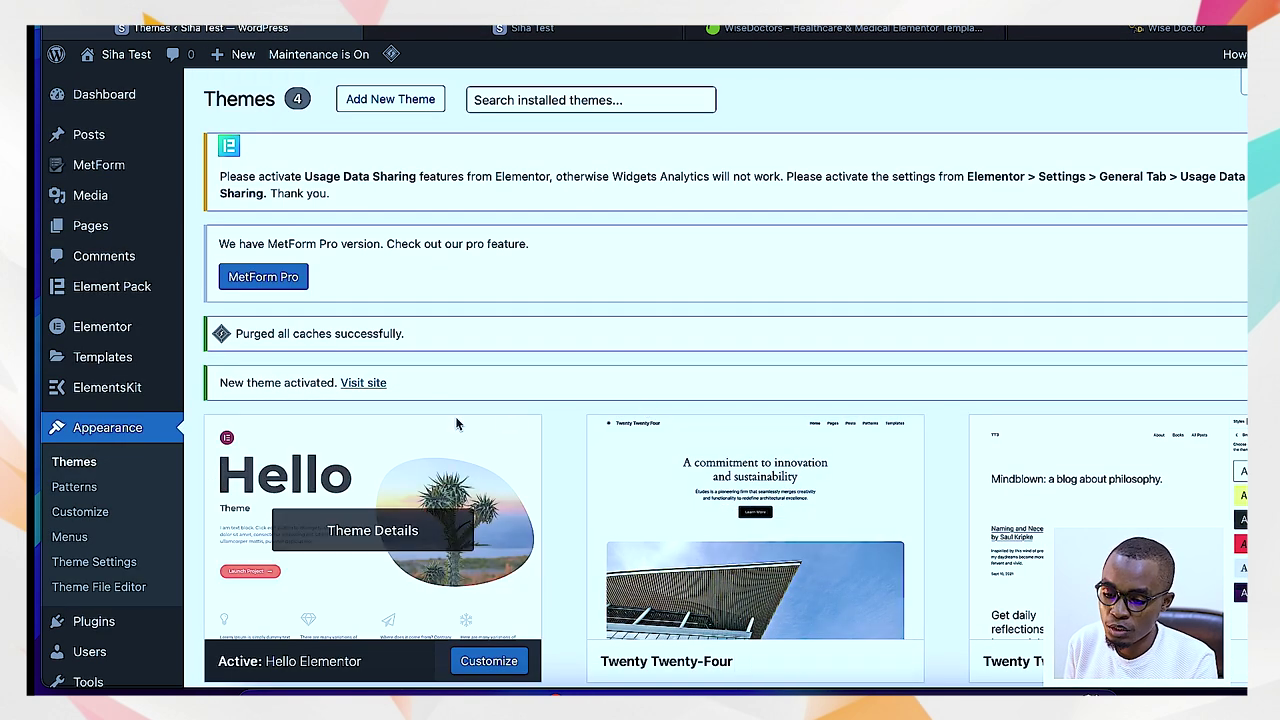
- Reload the Siha Test front page under the new theme and compare it with the Wise Doctor demo's header and home sections
left_click(628, 32)
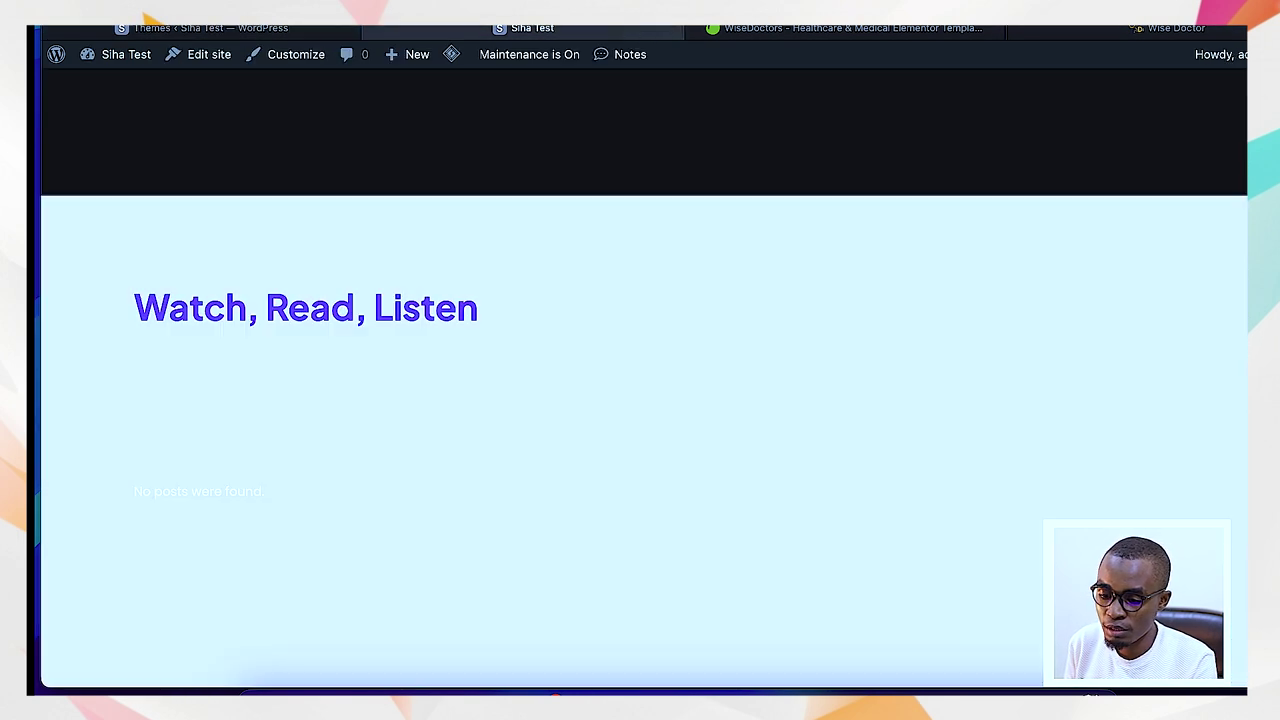
key("ctrl+r")
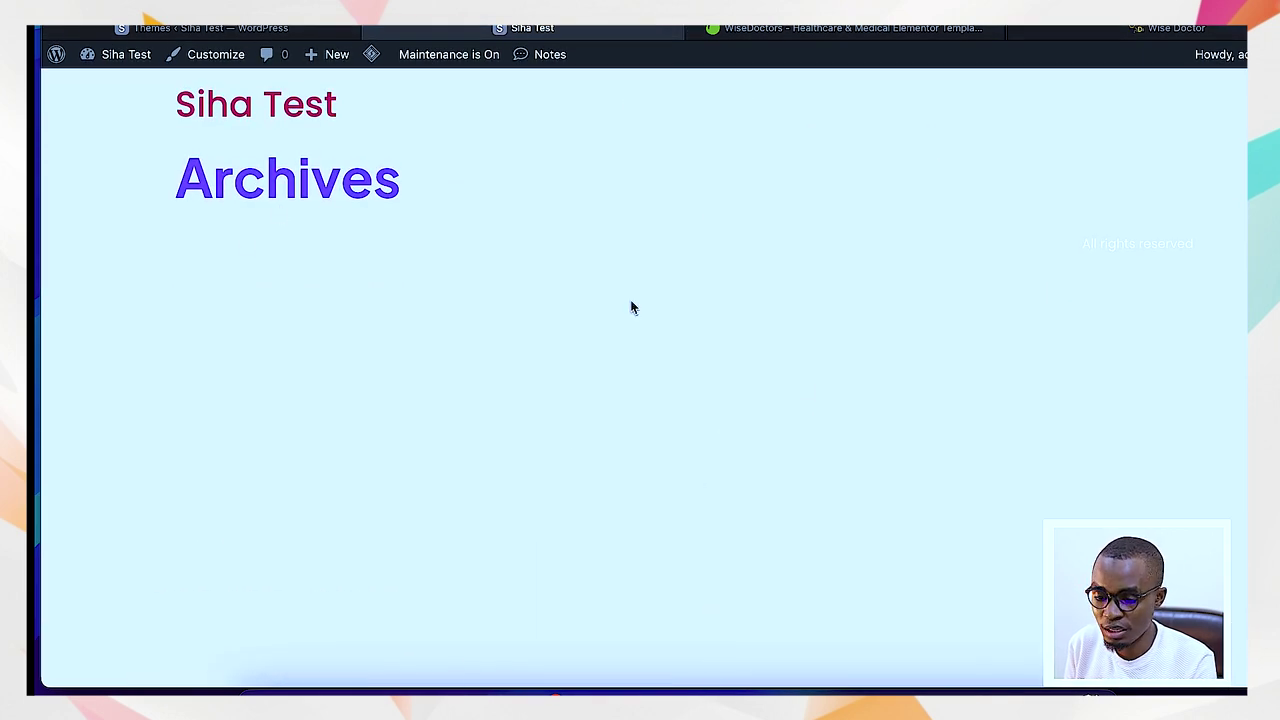
key("ctrl+Tab")
key("ctrl+Tab")
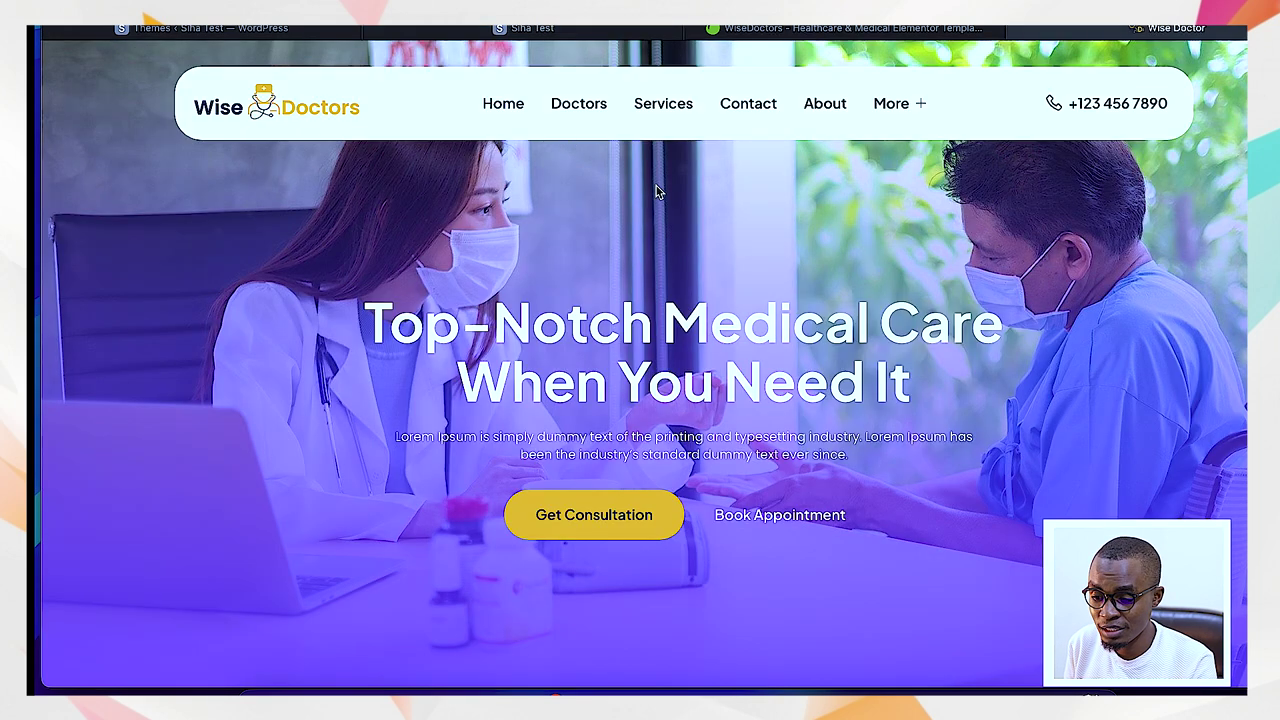
scroll(614, 421, "down", 10)
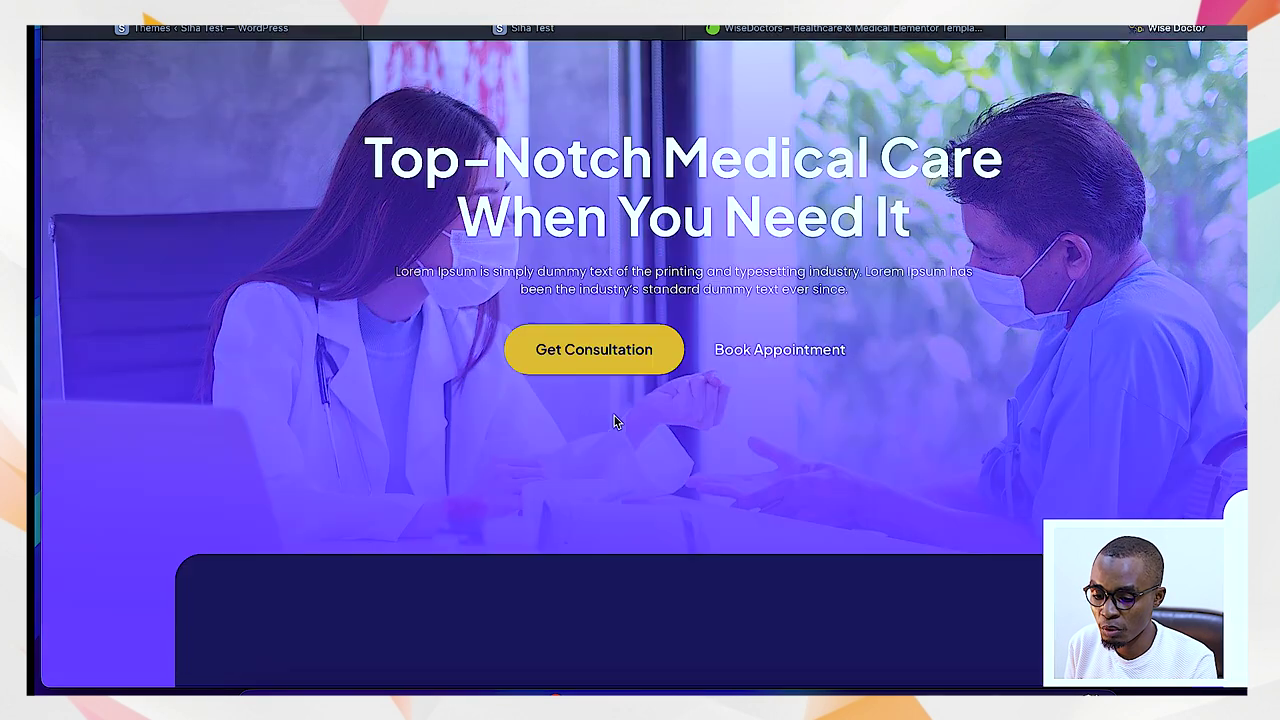
scroll(613, 421, "up", 10)
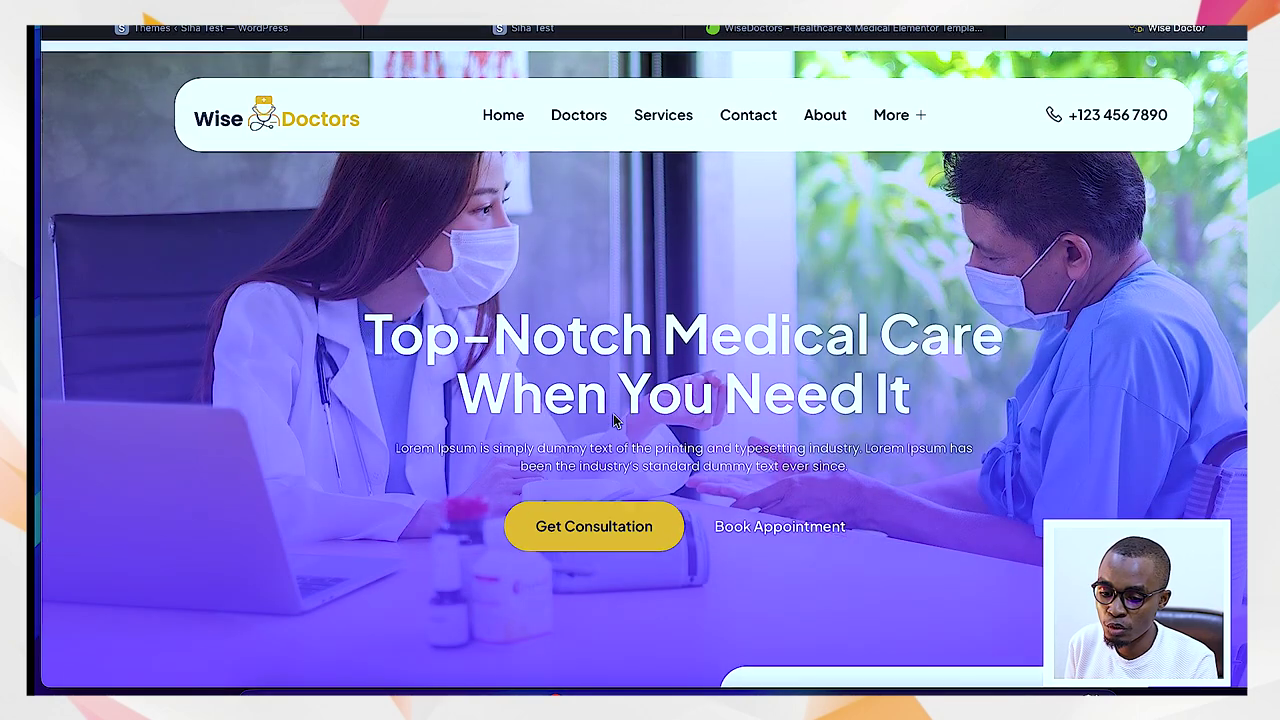
left_click(303, 30)
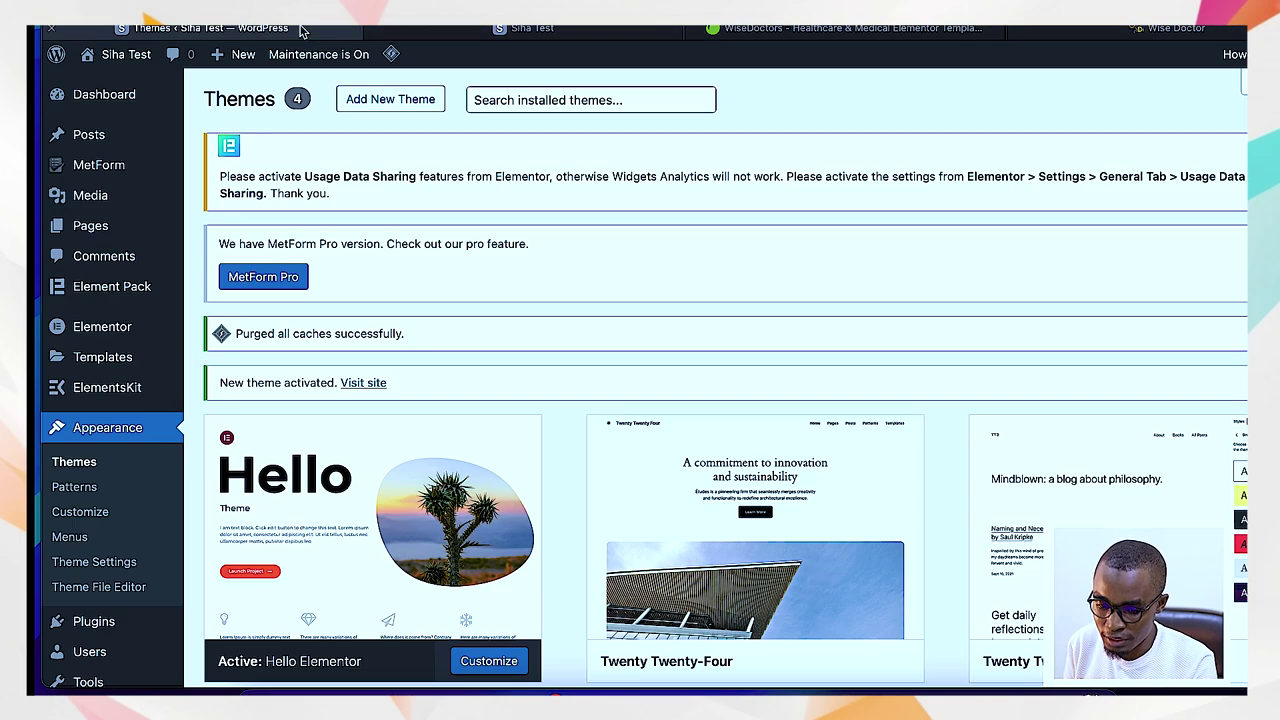
left_click(1117, 36)
scroll(784, 233, "down", 8)
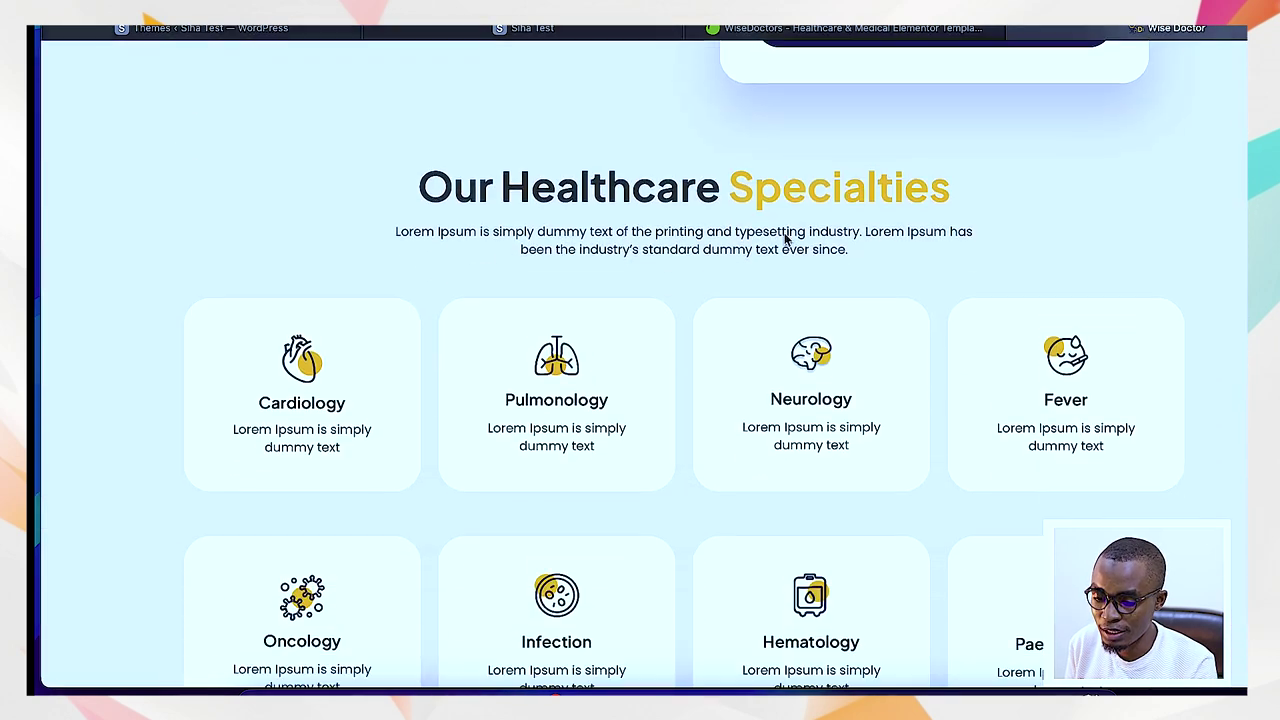
scroll(786, 239, "up", 8)
left_click(322, 28)
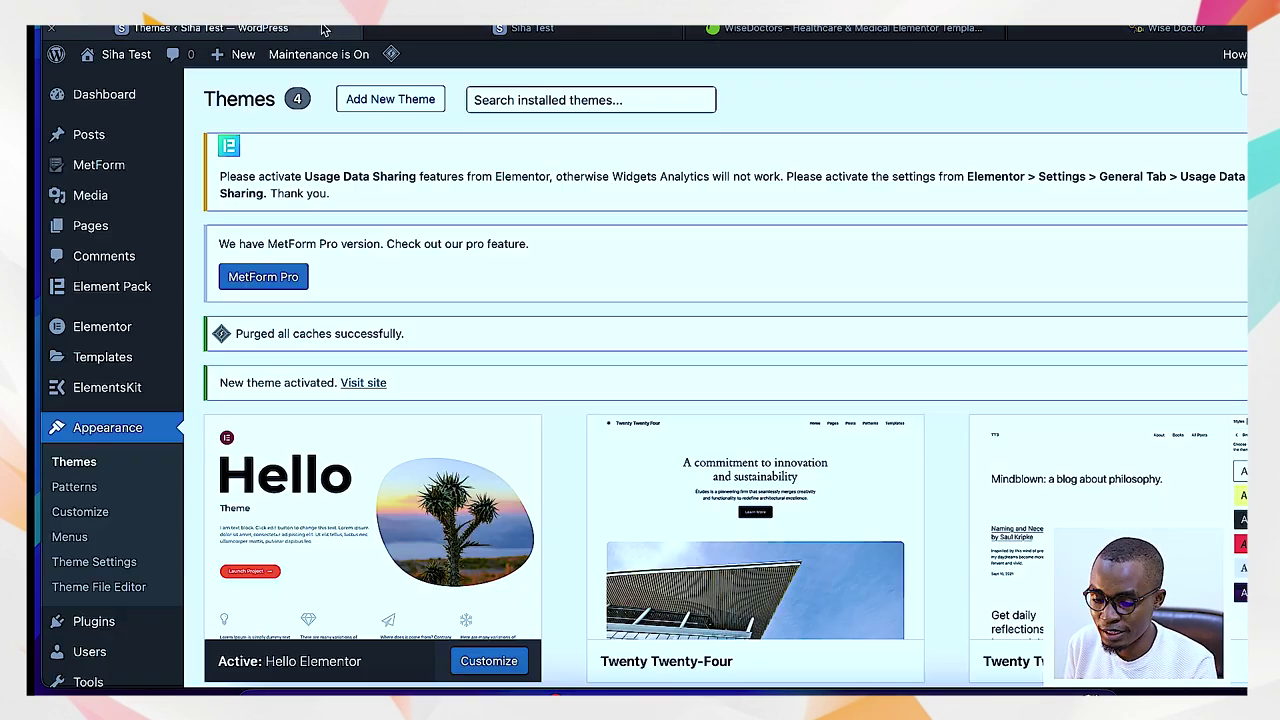
left_click(1117, 30)
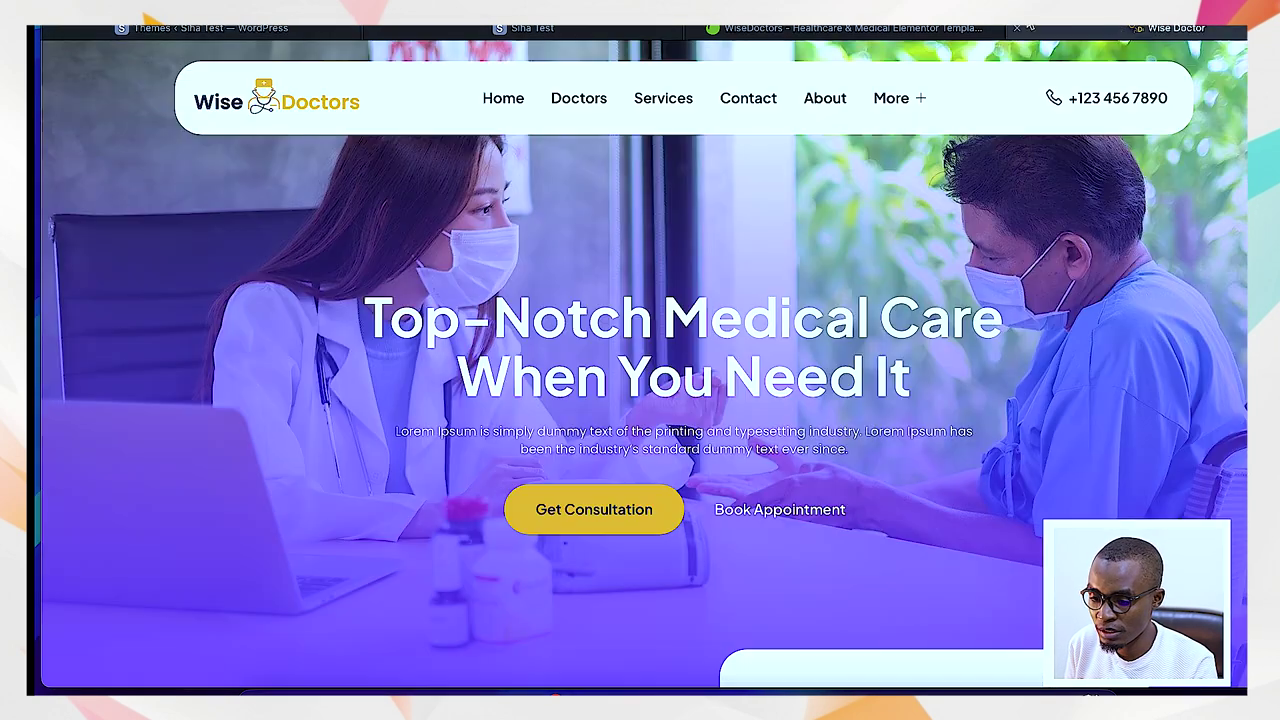
- Create a new header in the Elementor Theme Builder of the Siha Test site
left_click(263, 30)
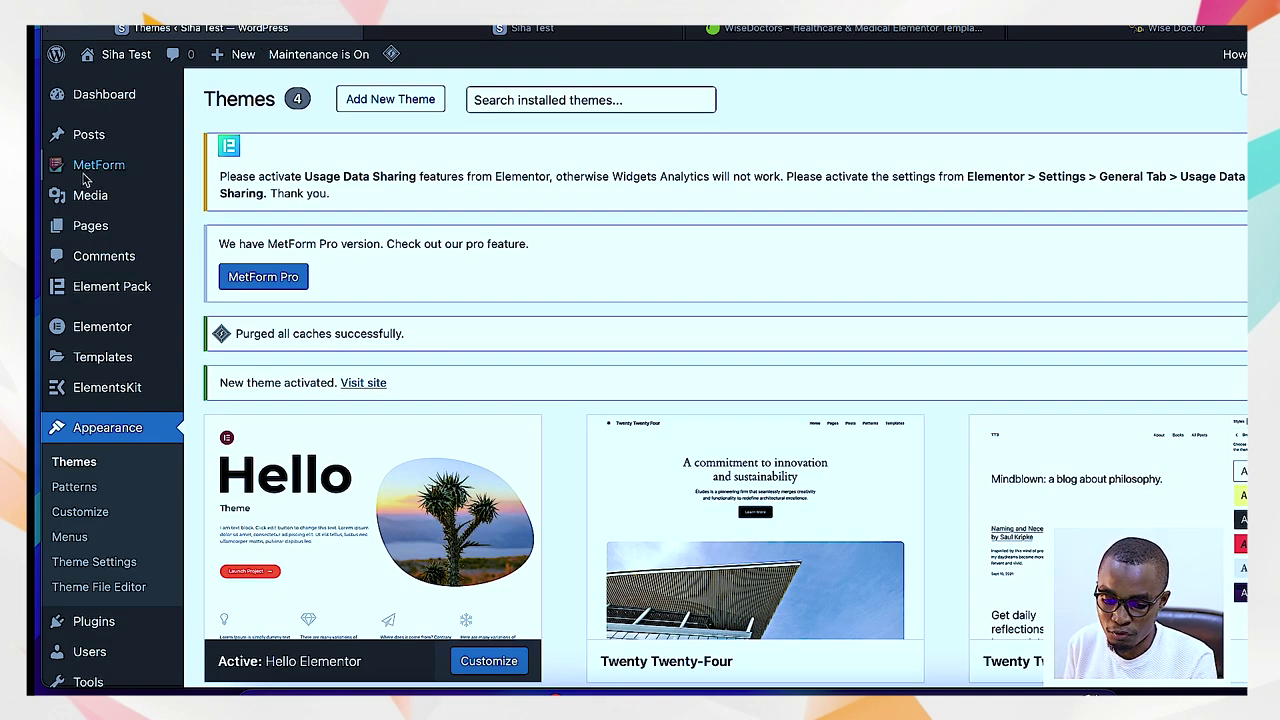
mouse_move(165, 296)
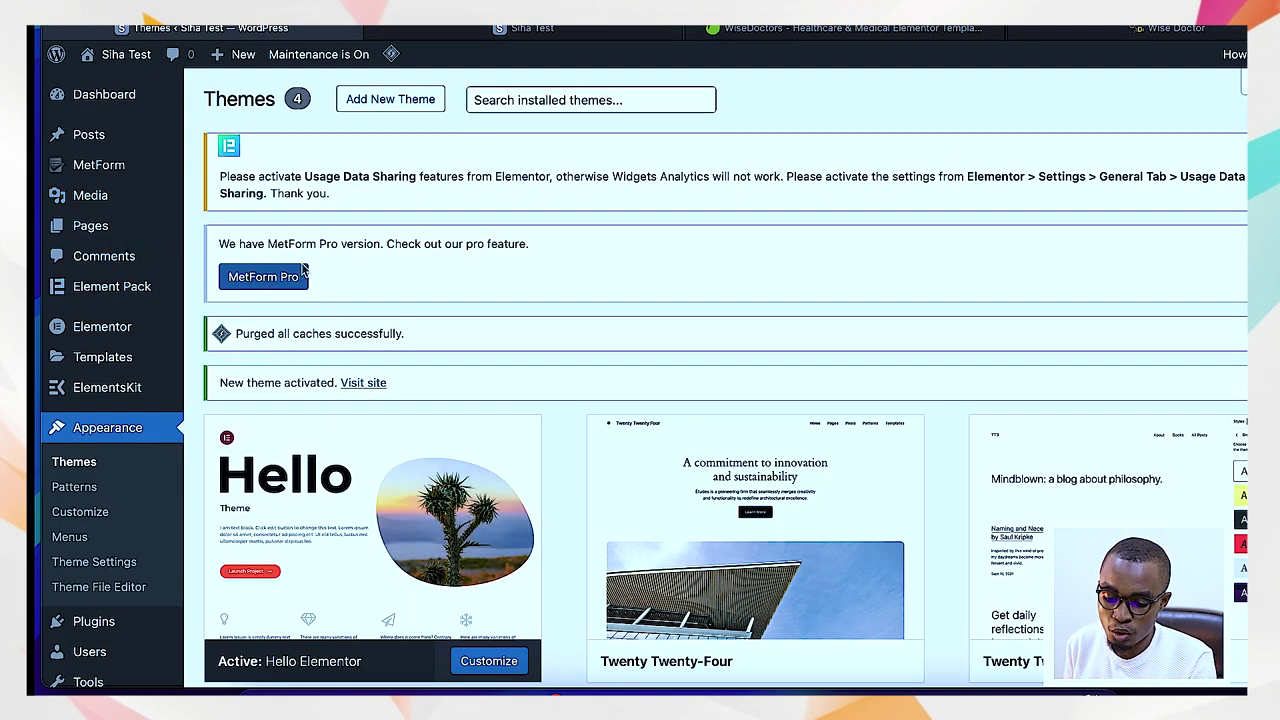
mouse_move(110, 362)
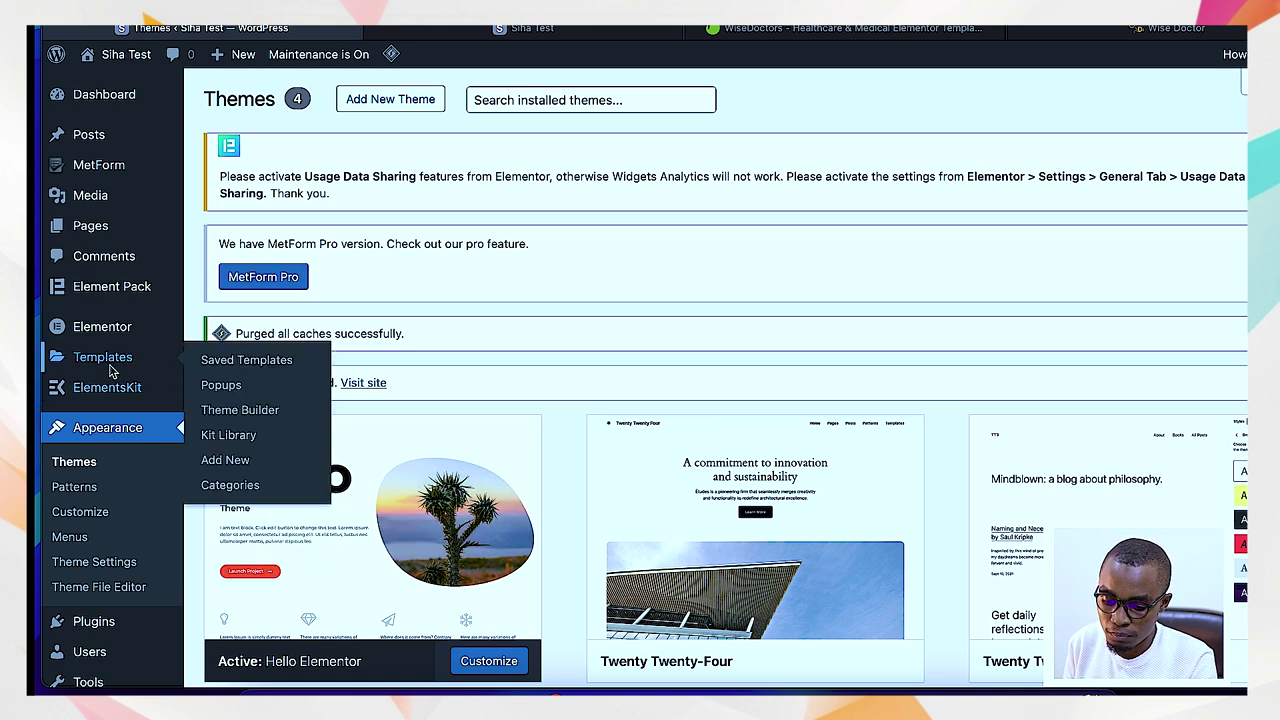
left_click(268, 418)
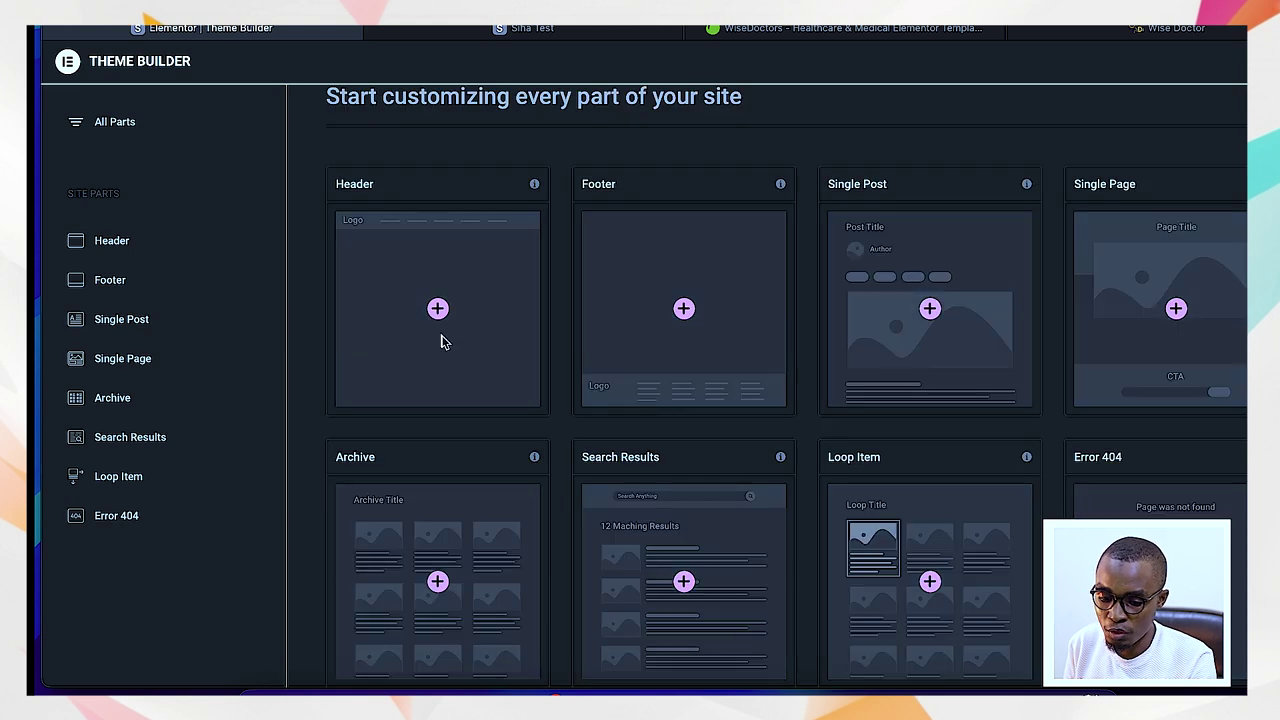
left_click(115, 248)
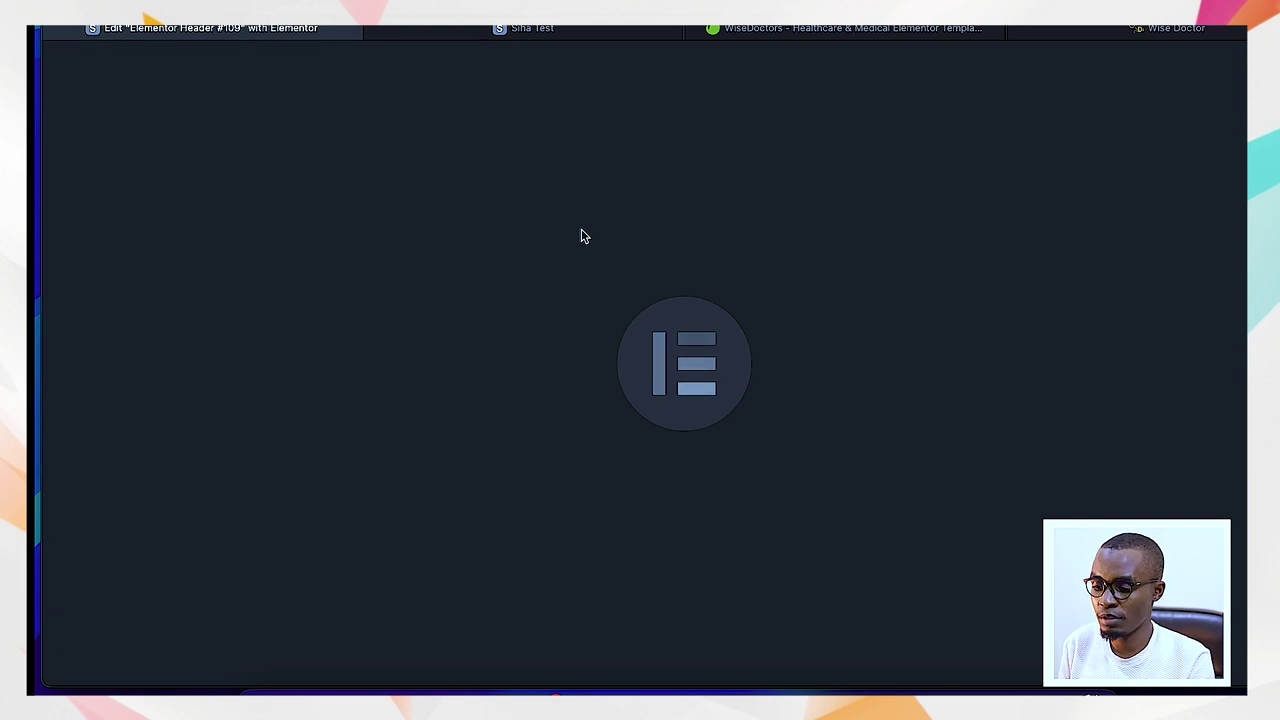
- Examine the Wise Doctor demo home page from header to footer, and check the Siha Test front page against it
left_click(1115, 30)
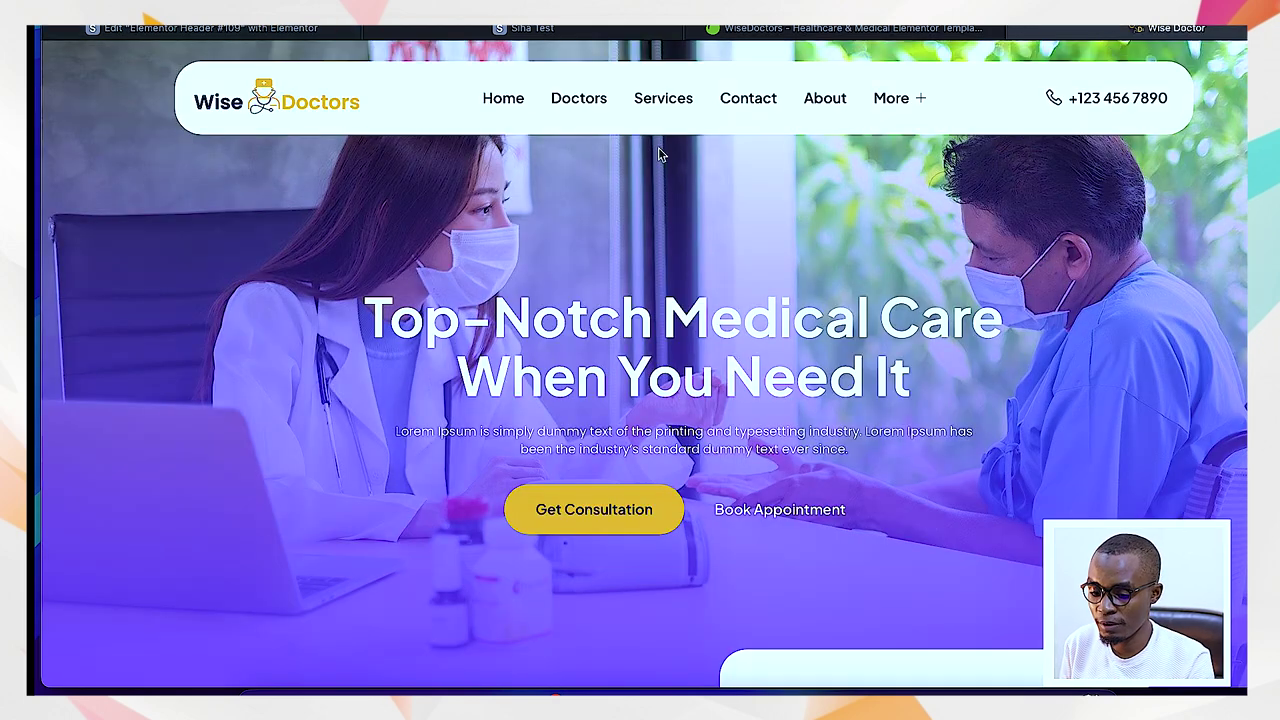
scroll(573, 334, "down", 3)
scroll(573, 334, "down", 20)
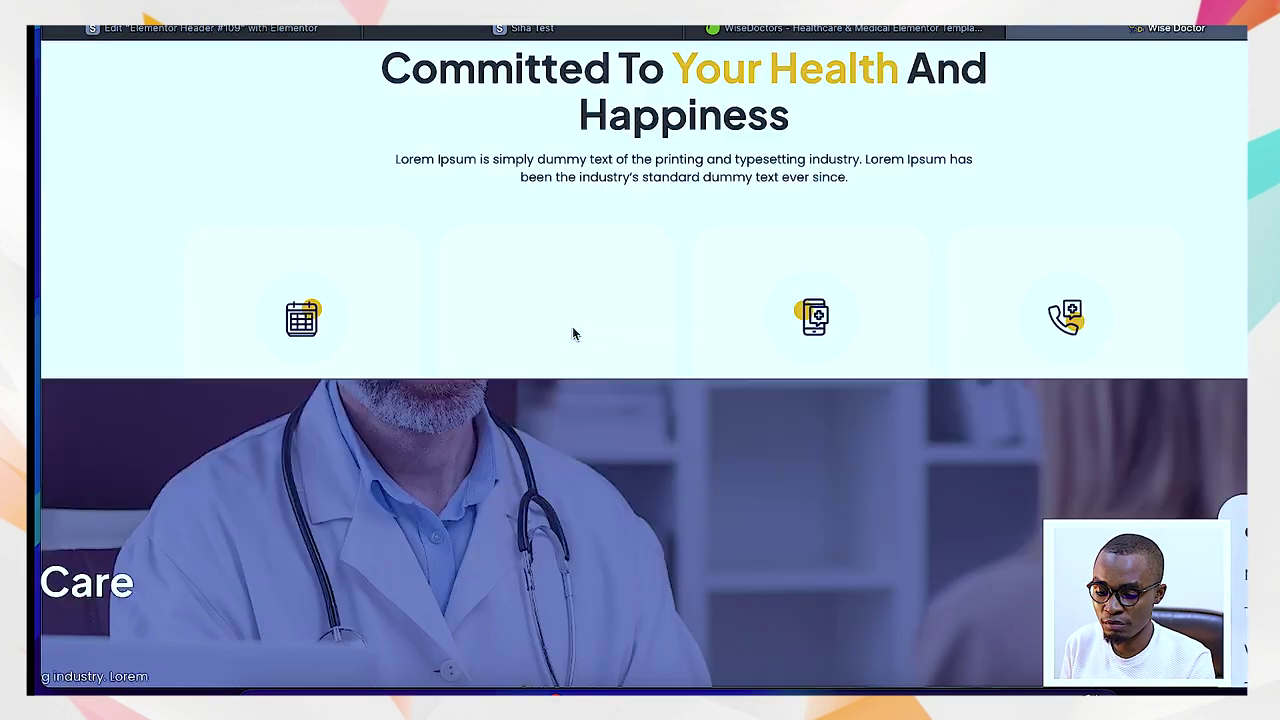
scroll(573, 334, "down", 20)
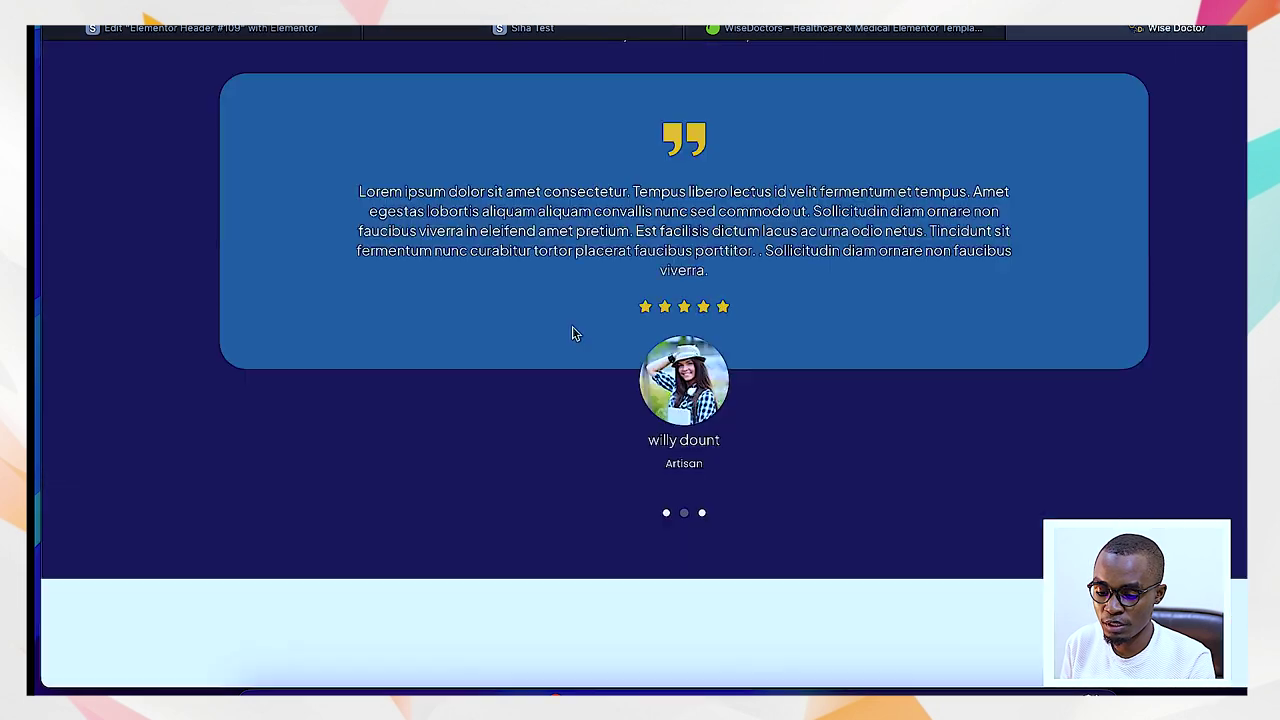
scroll(572, 326, "down", 10)
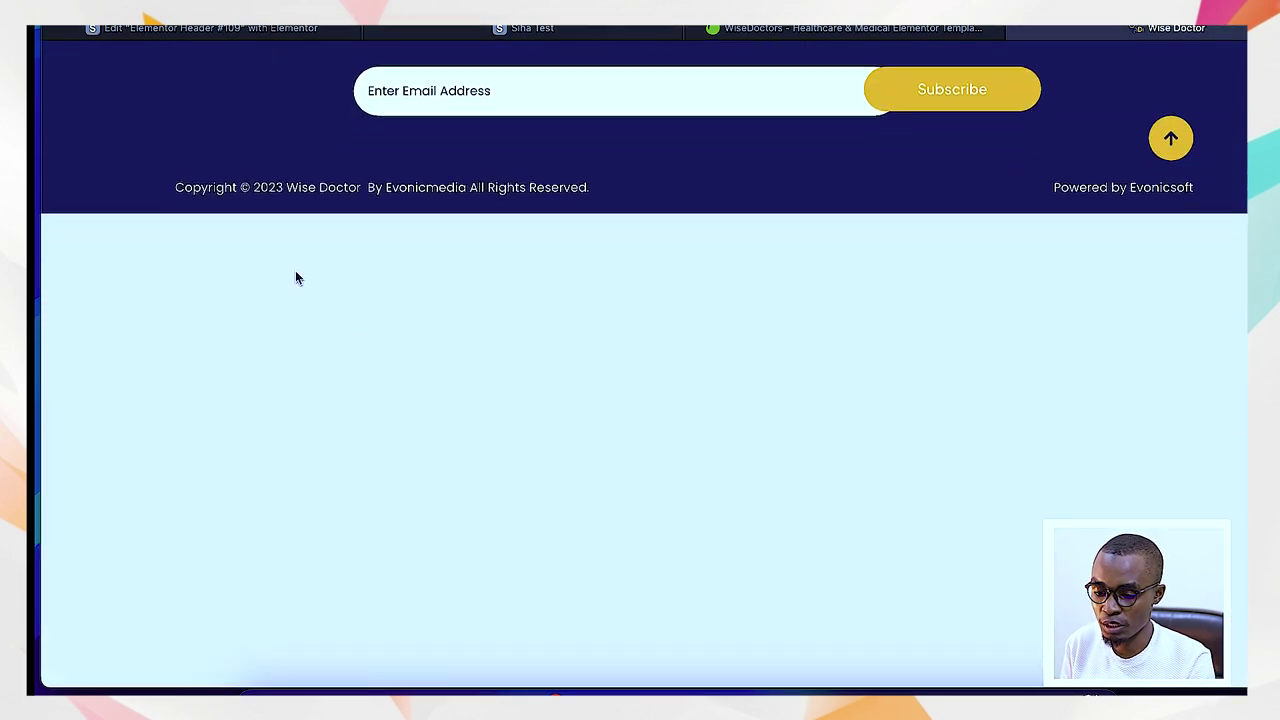
scroll(688, 206, "up", 5)
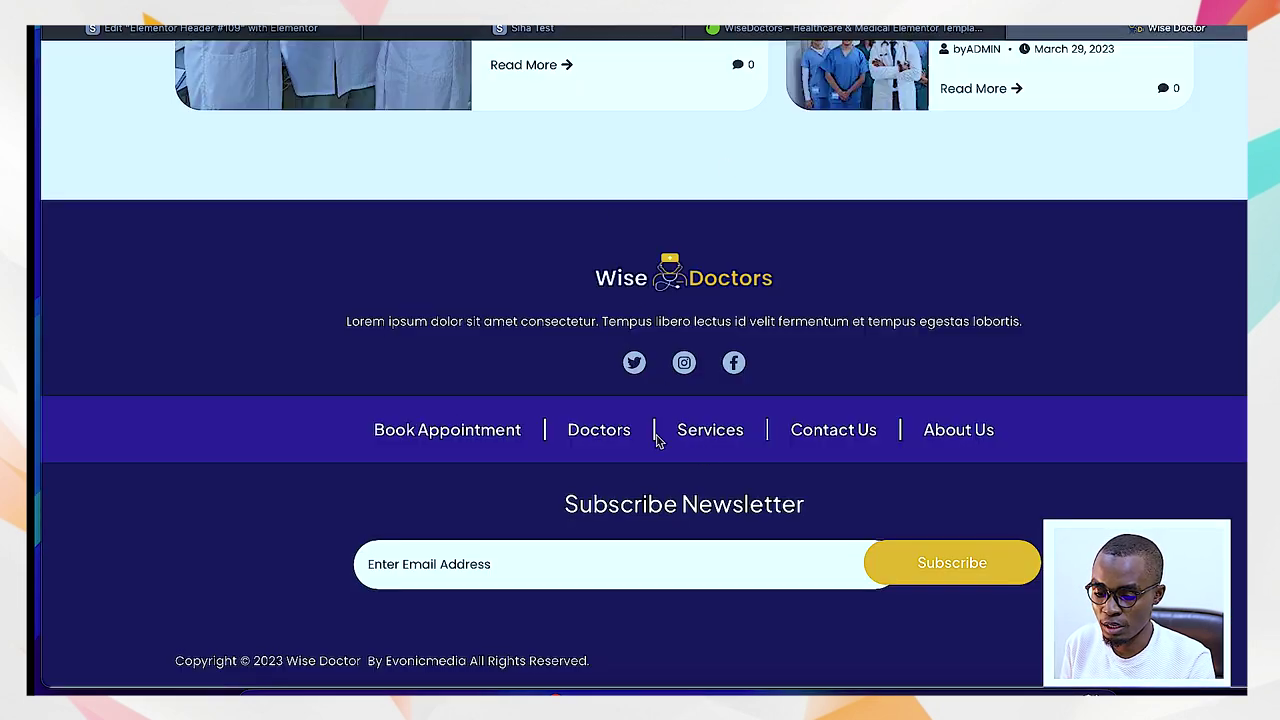
scroll(657, 437, "up", 5)
scroll(548, 461, "up", 20)
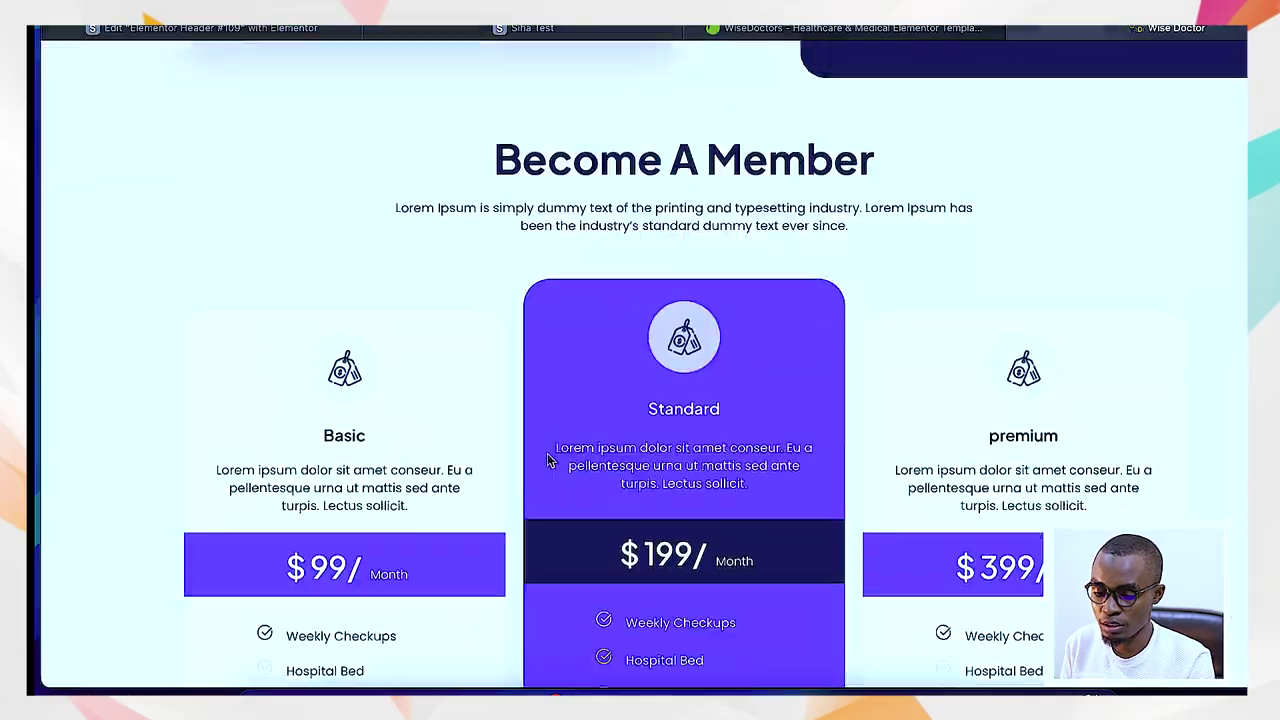
scroll(548, 460, "up", 20)
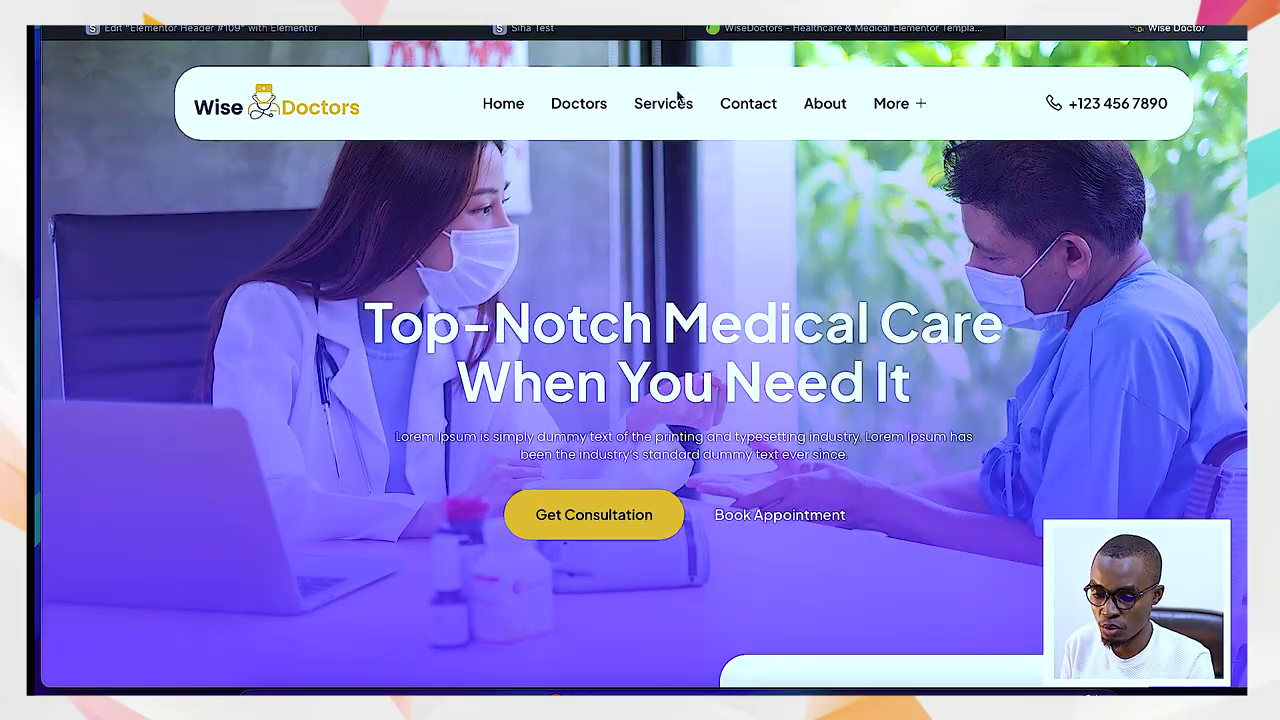
left_click(535, 33)
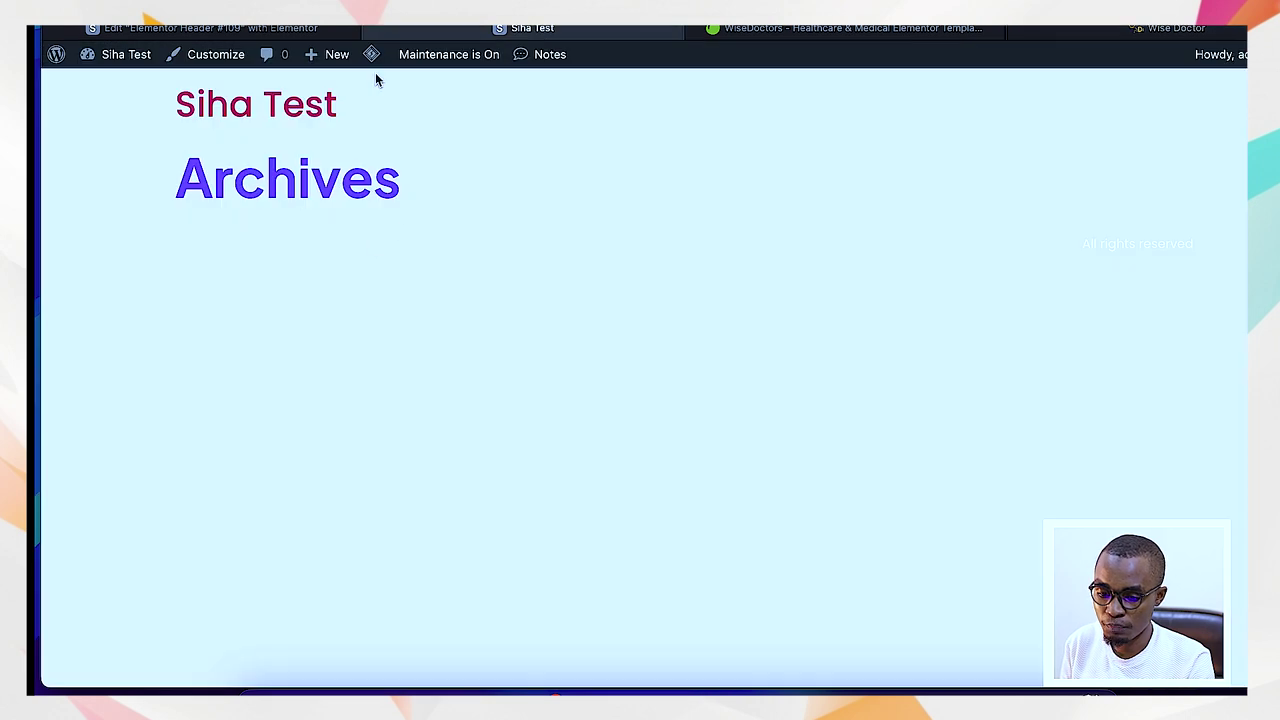
- Return to the new header in the Elementor editor and bring up the Header template among the library's saved templates
left_click(332, 29)
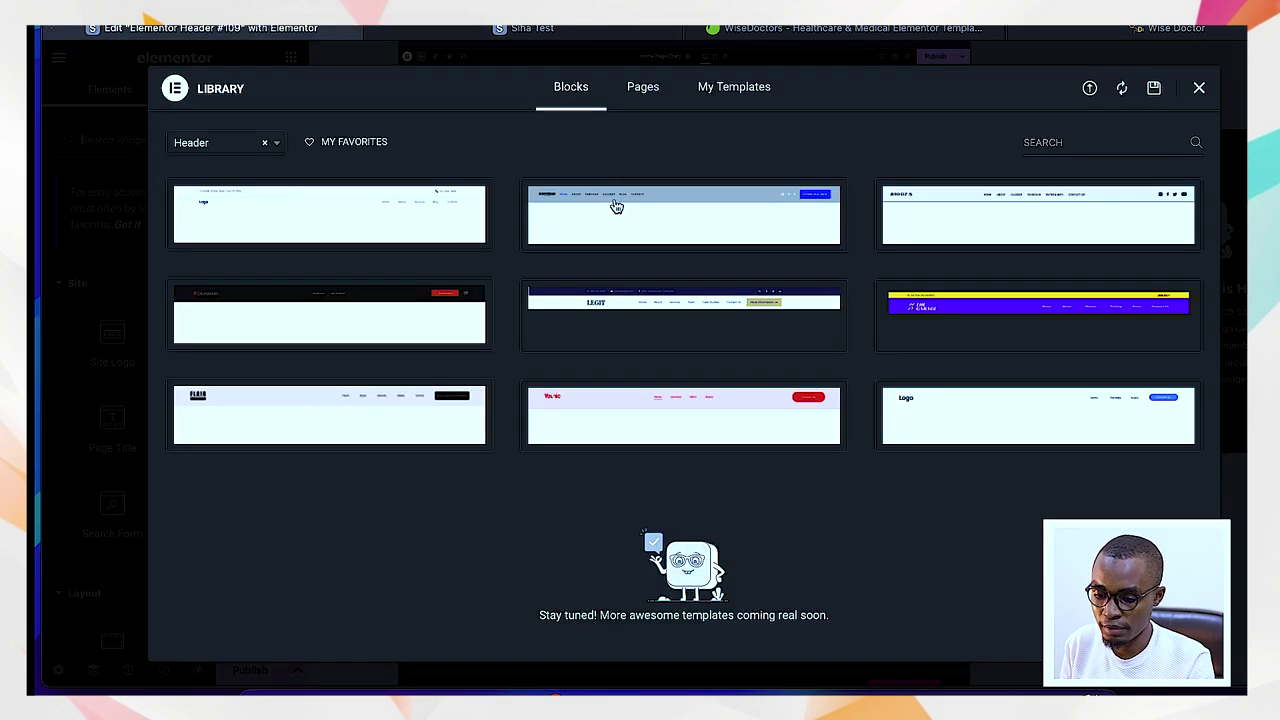
left_click(734, 96)
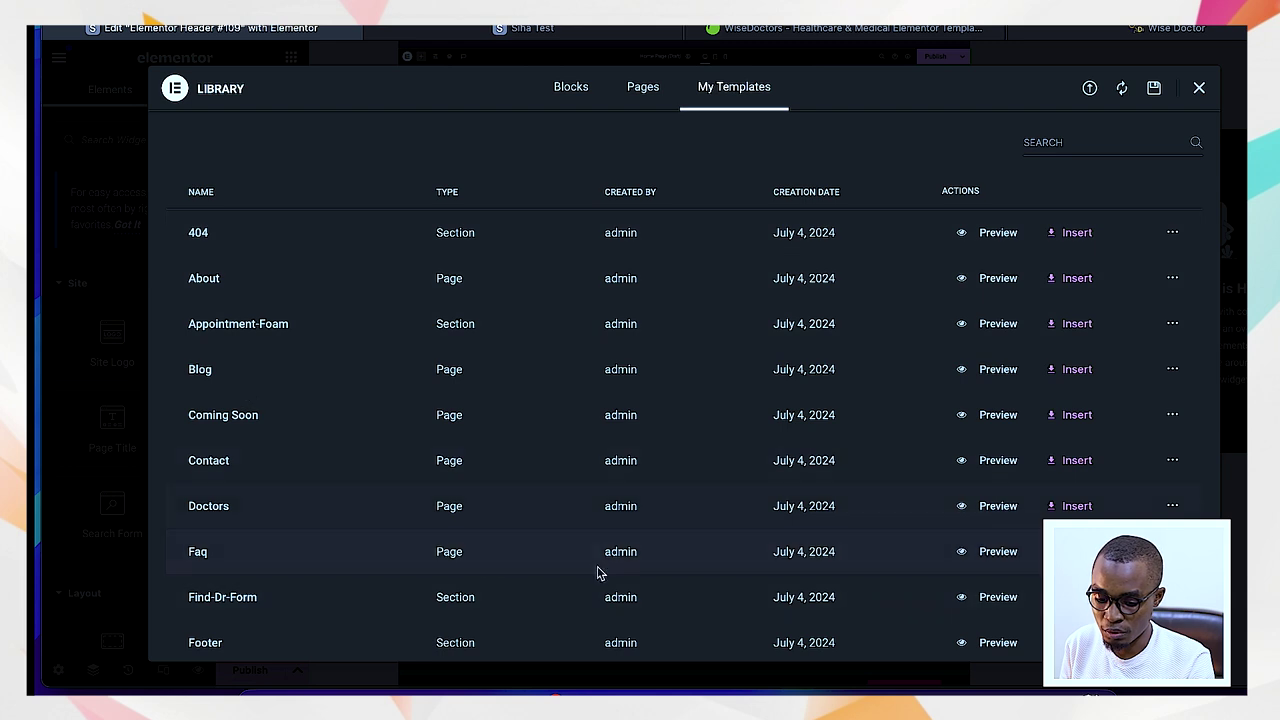
scroll(600, 572, "down", 3)
scroll(597, 572, "down", 1)
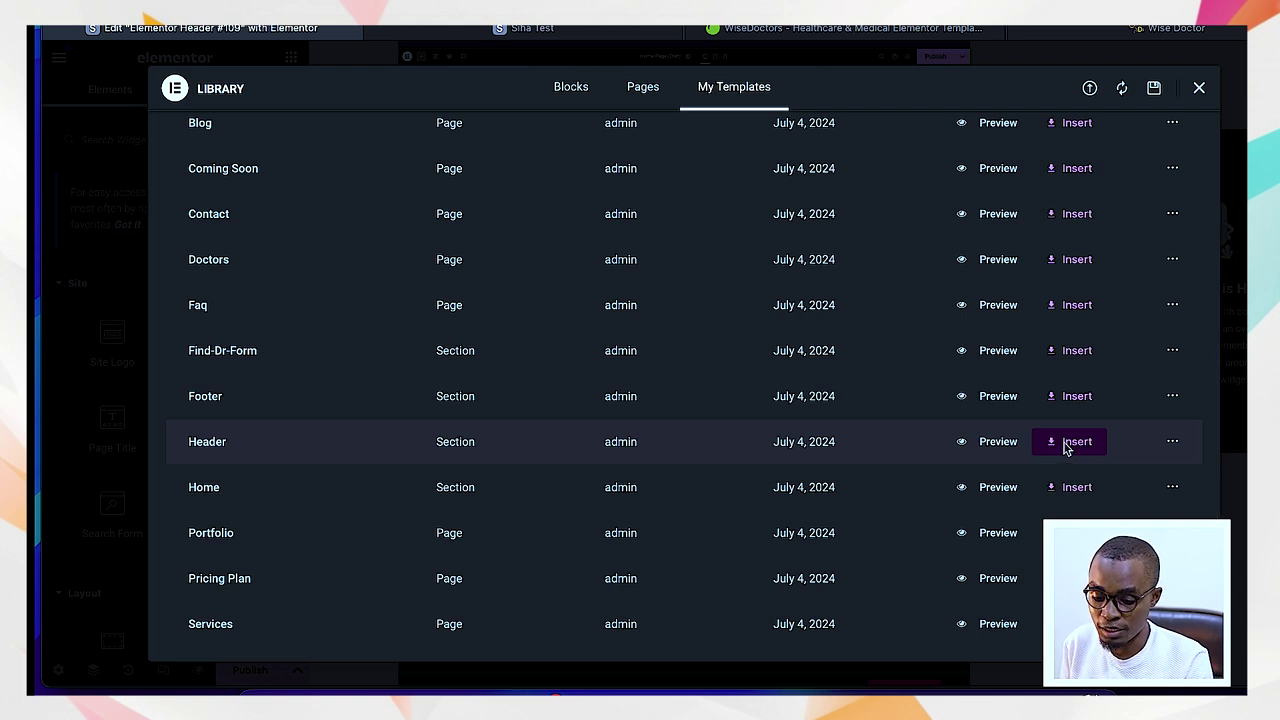
- Switch to Finder and examine the JSON files in the downloaded wisedoctors kit's templates folder, including header.json
left_click(260, 686)
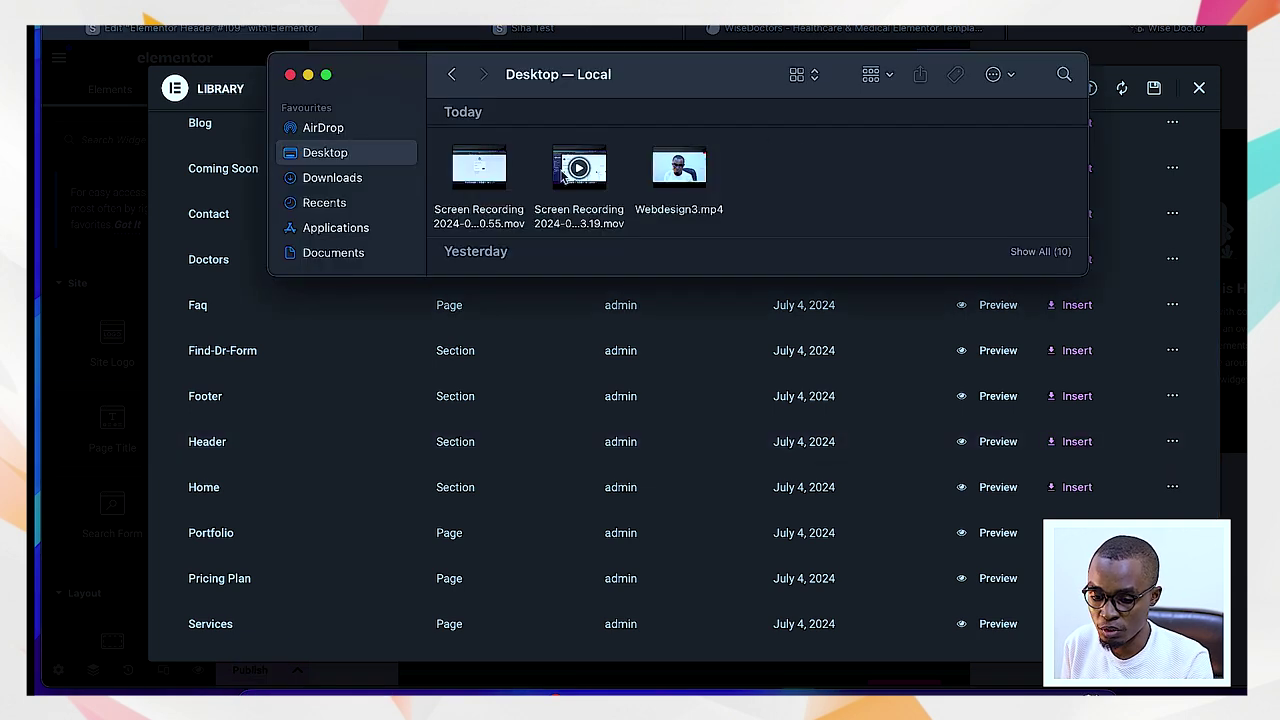
left_click(343, 254)
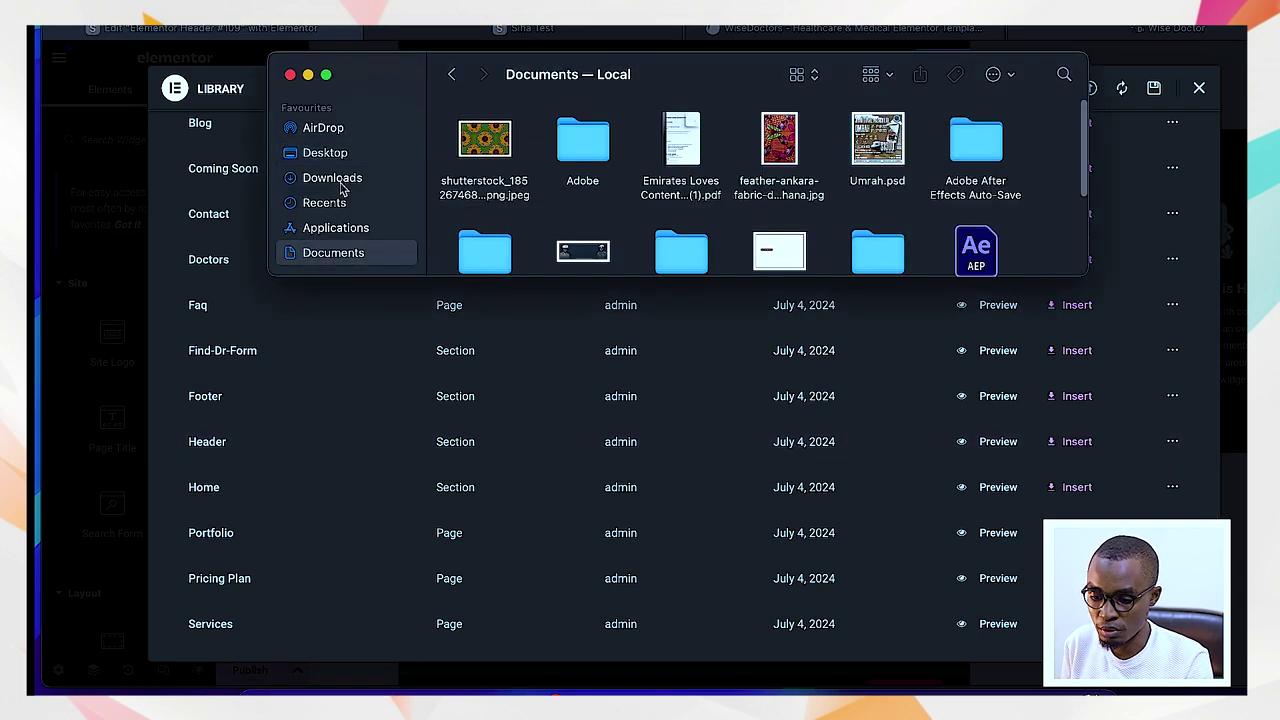
left_click(338, 180)
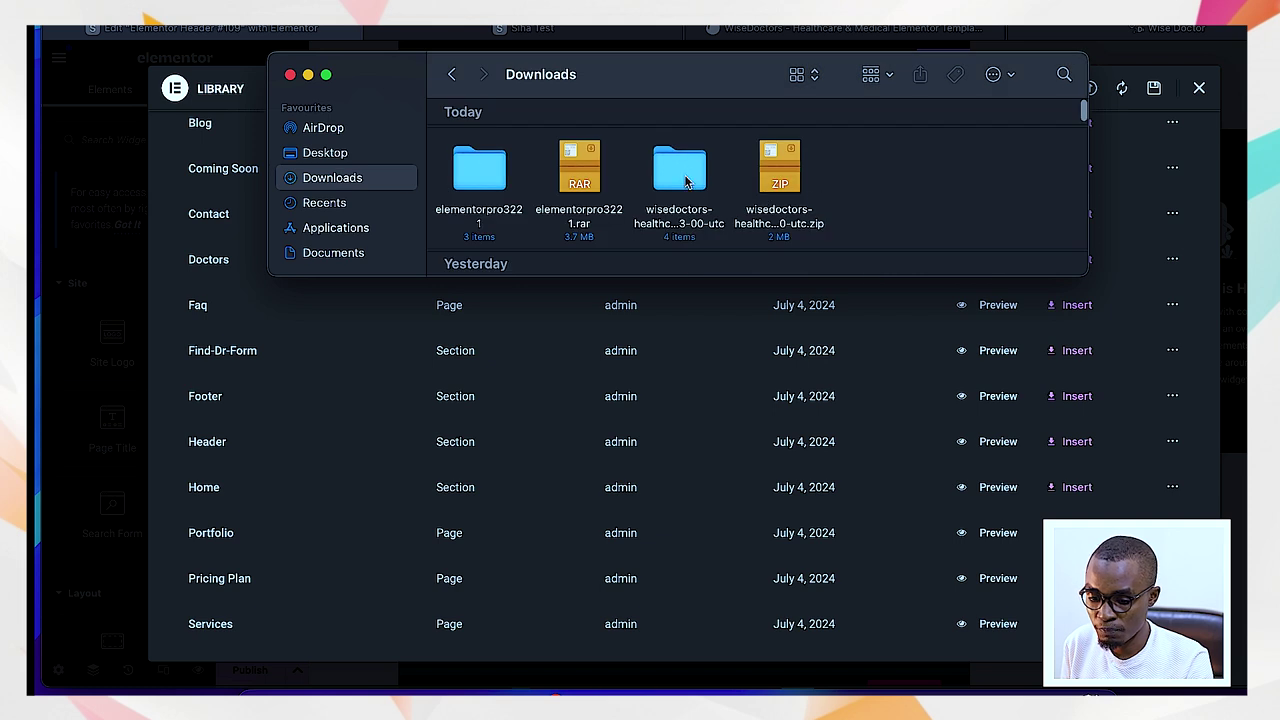
double_click(686, 181)
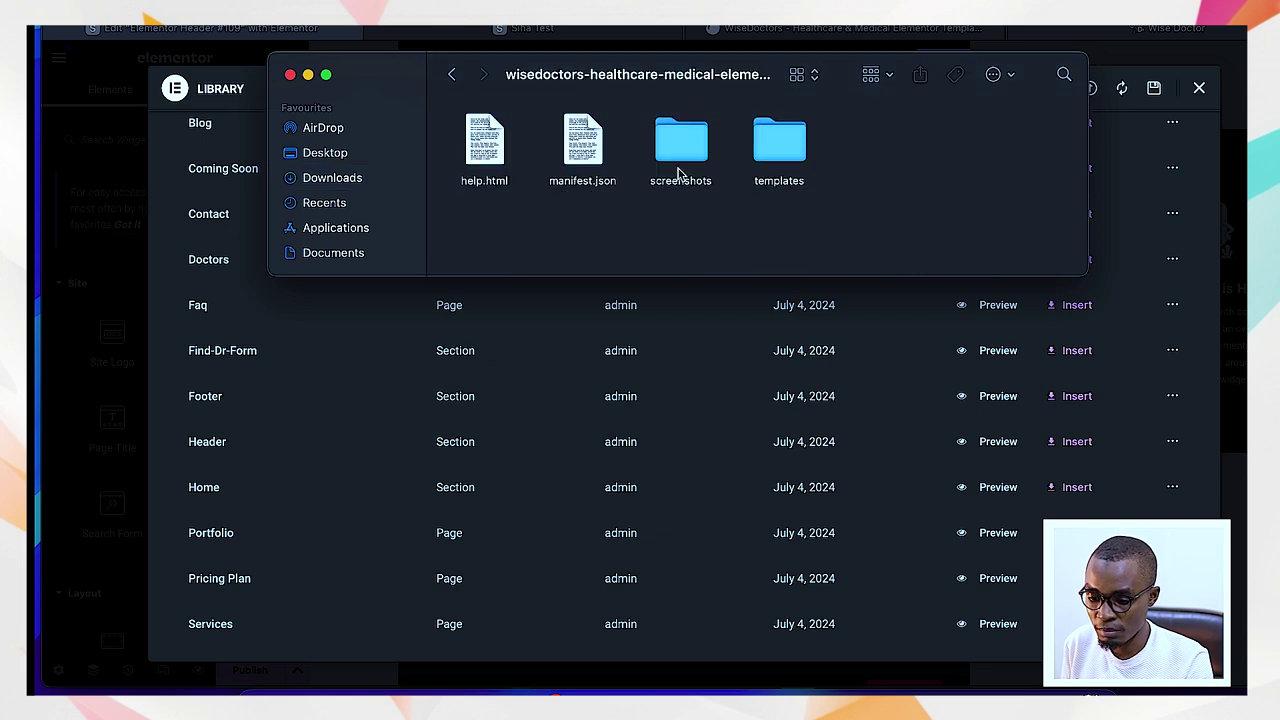
double_click(795, 148)
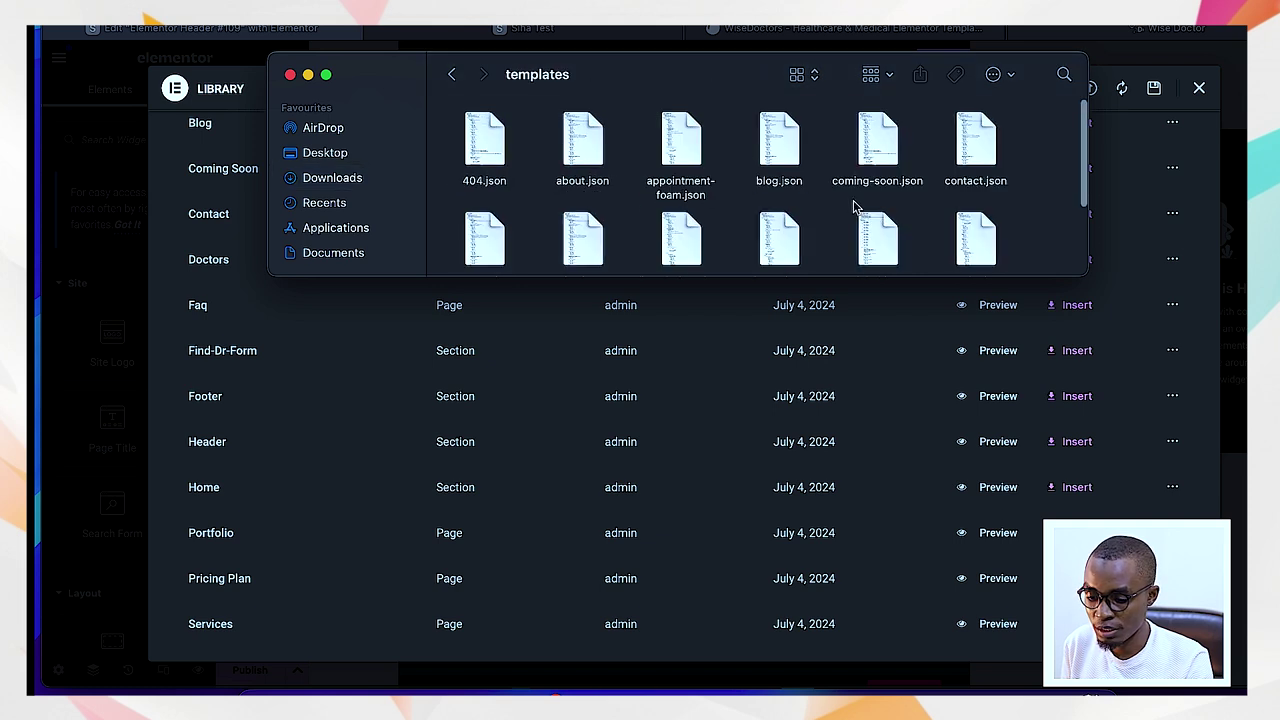
scroll(855, 207, "down", 3)
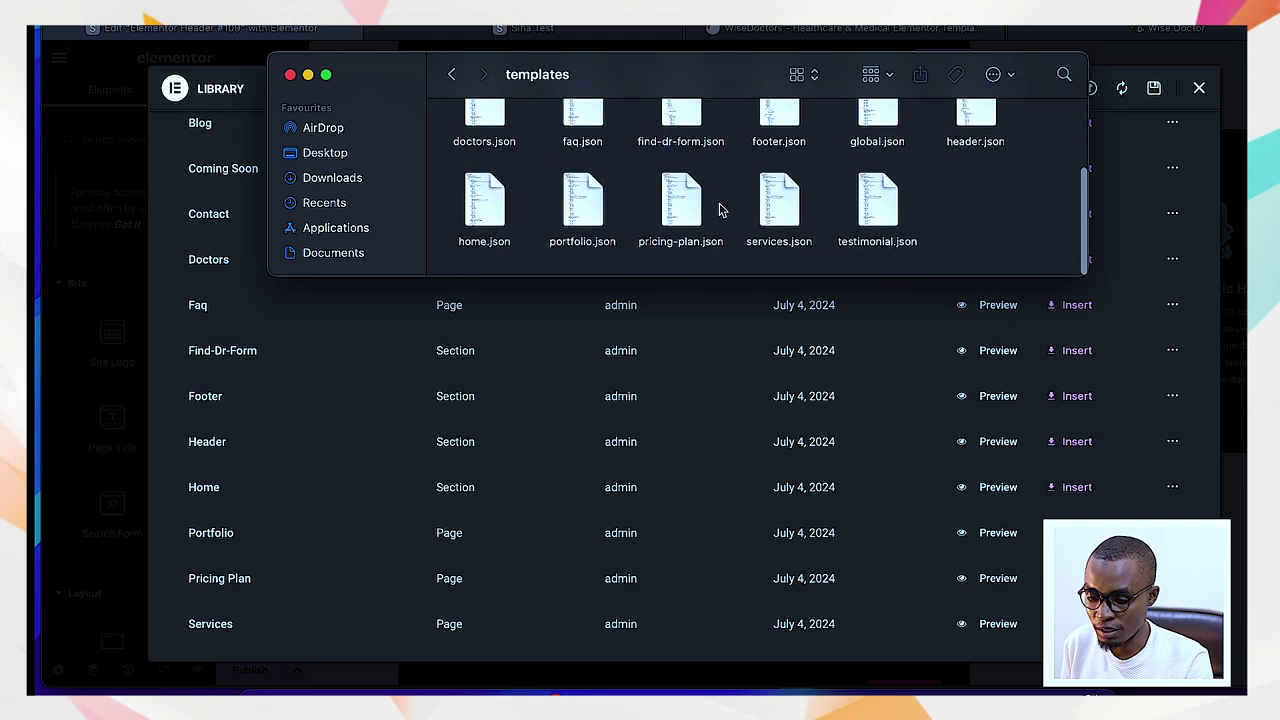
scroll(720, 209, "up", 3)
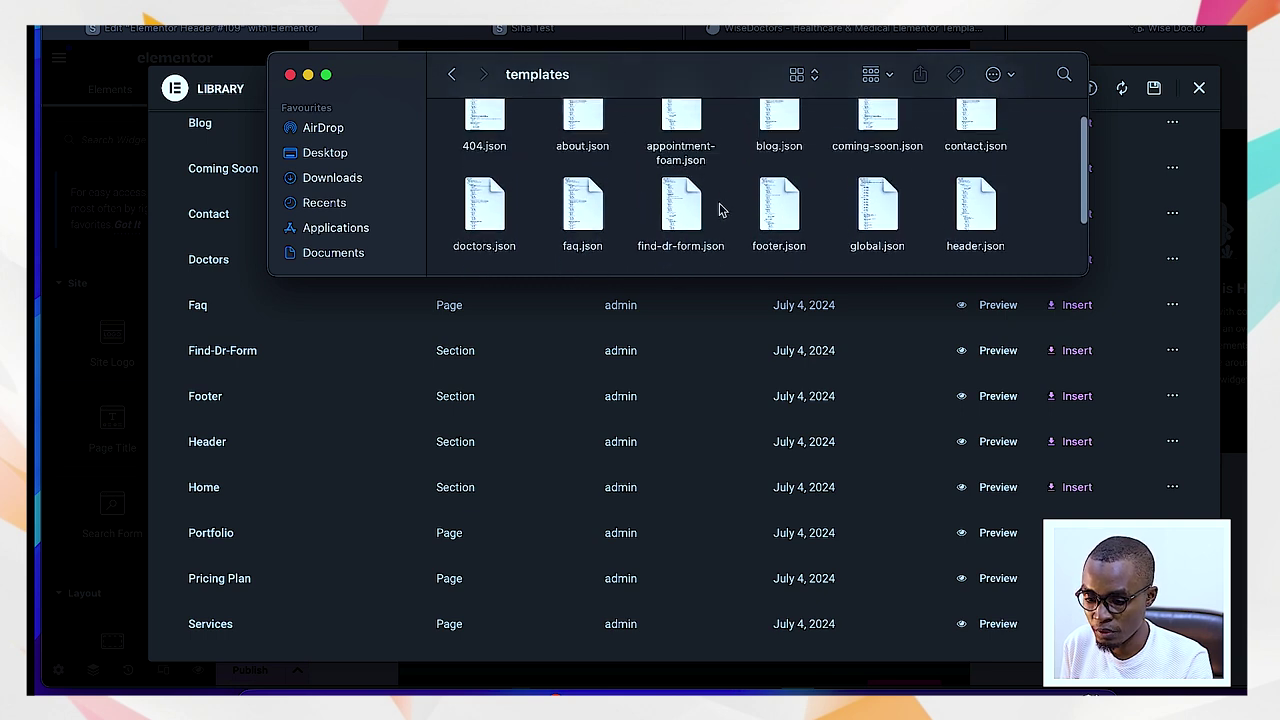
scroll(720, 209, "up", 2)
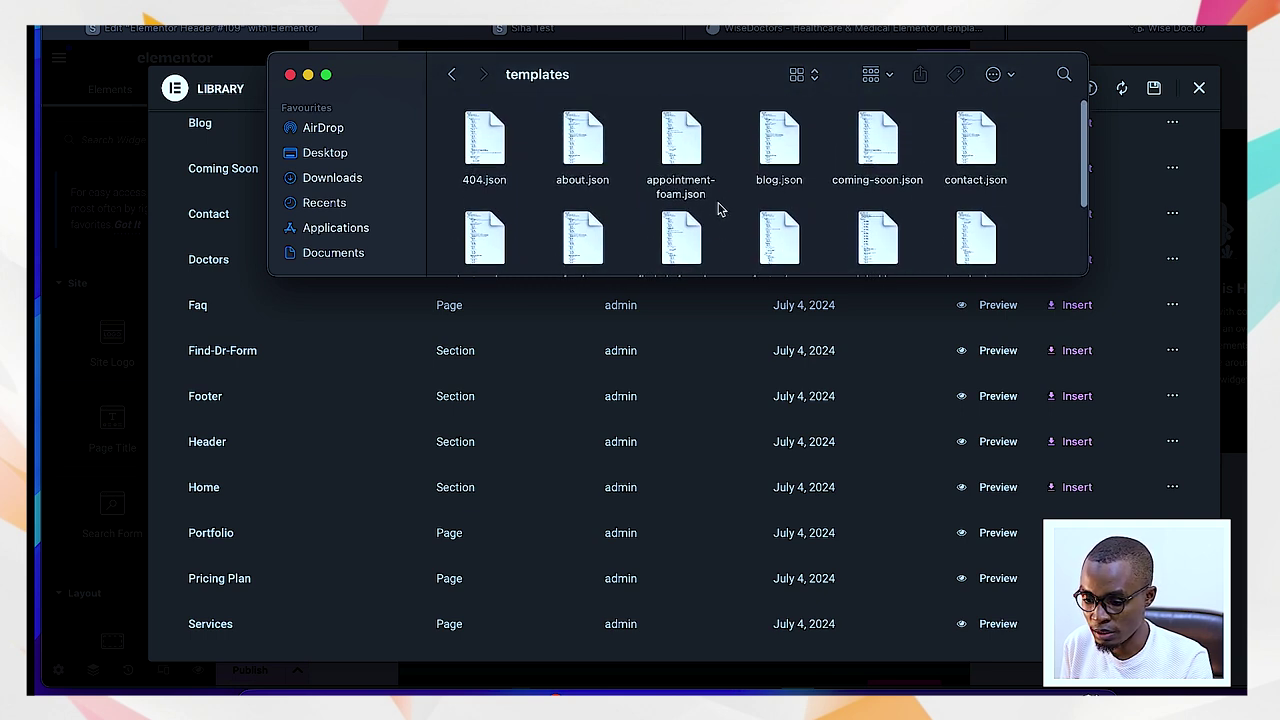
scroll(720, 209, "down", 3)
left_click(970, 135)
key("space")
key("space")
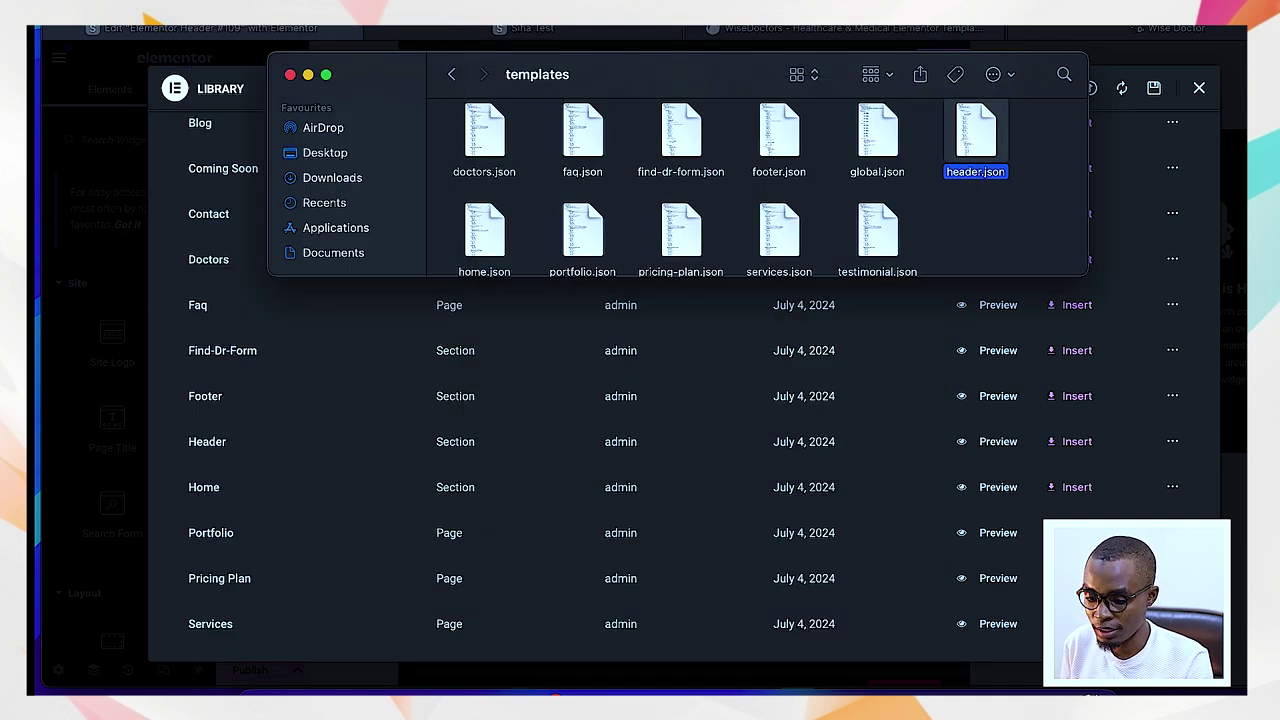
double_click(972, 140)
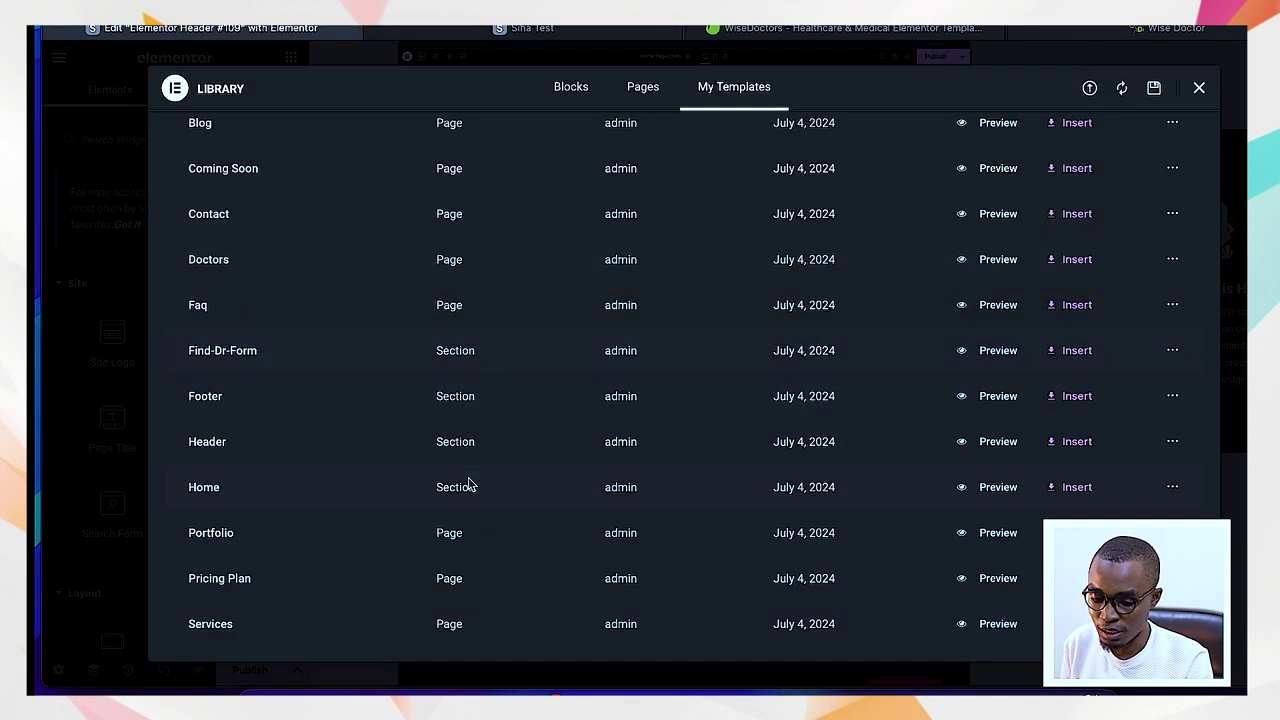
- Insert the saved Header template into the new header, and close the Elementor AI announcement and the Navigator
left_click(1066, 447)
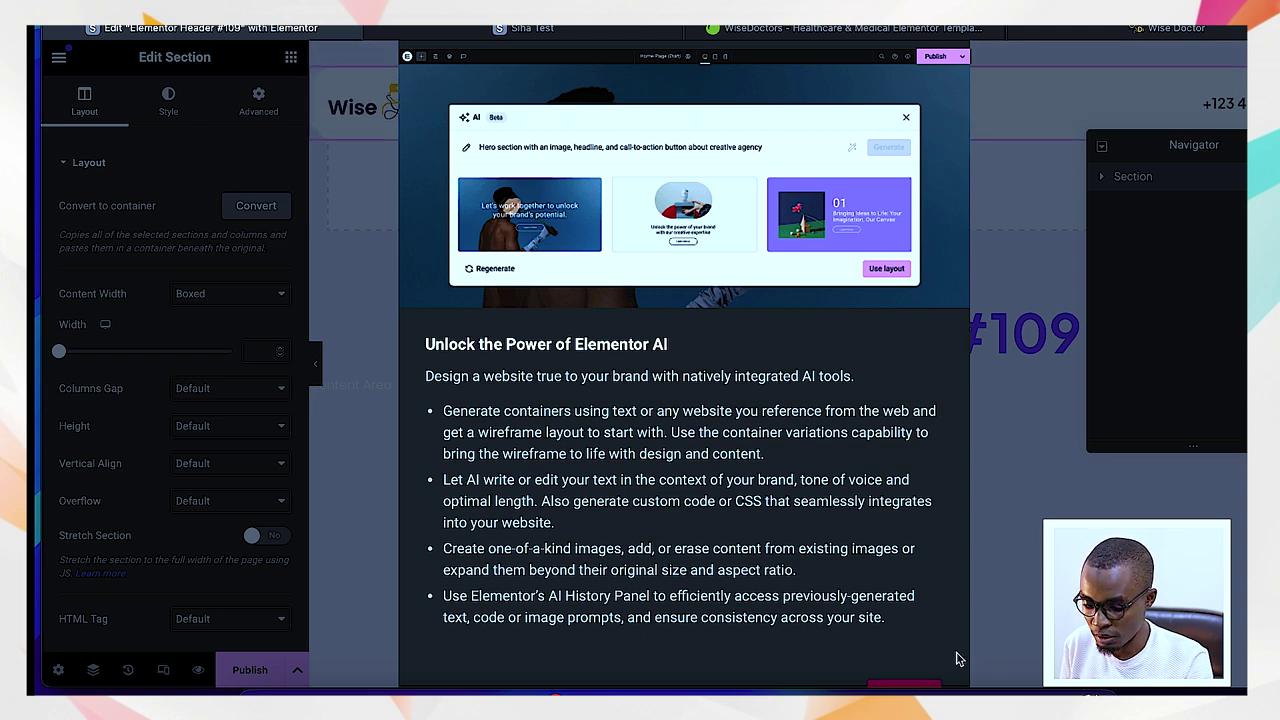
left_click(928, 688)
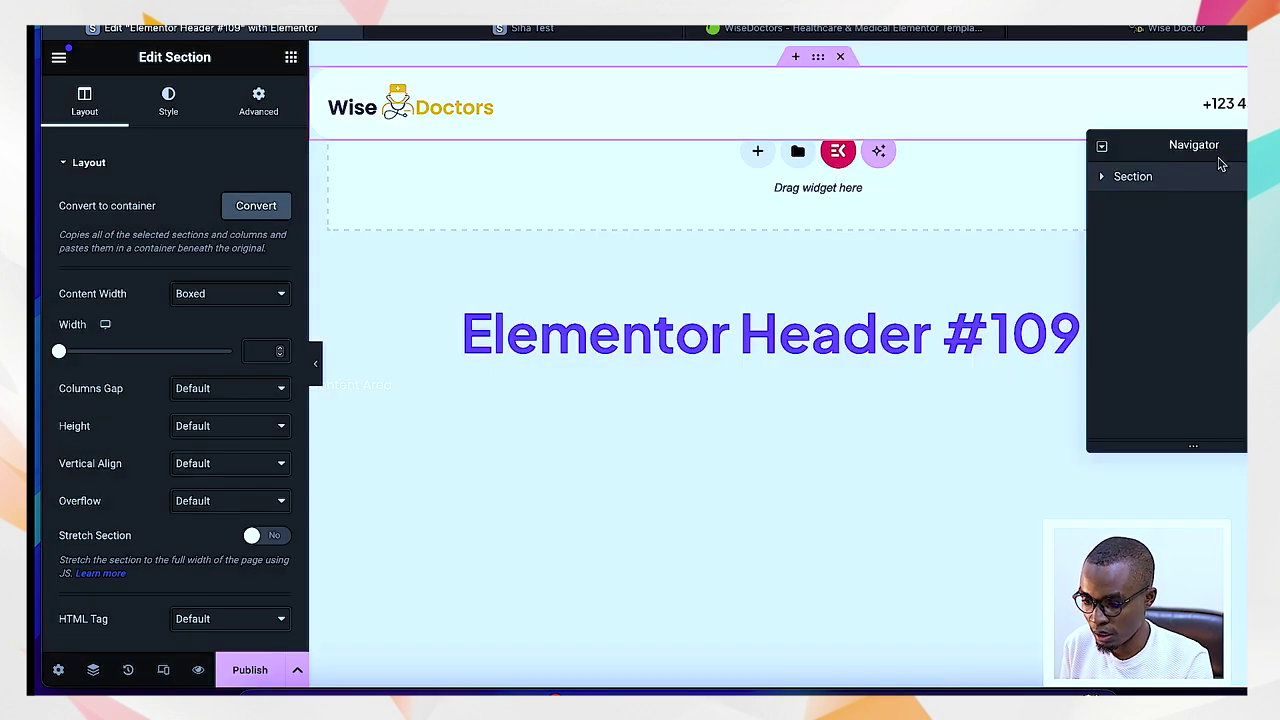
key("ctrl+i")
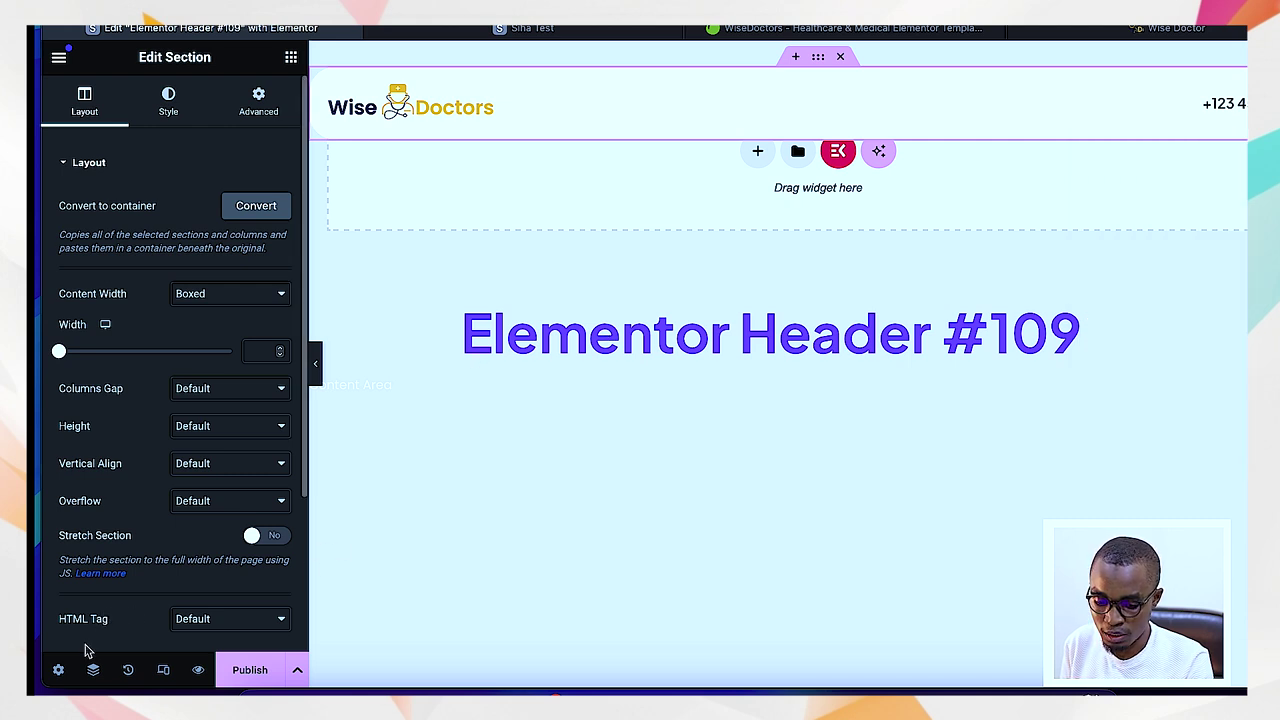
- Publish the header with a display condition that includes the Entire Site
left_click(58, 669)
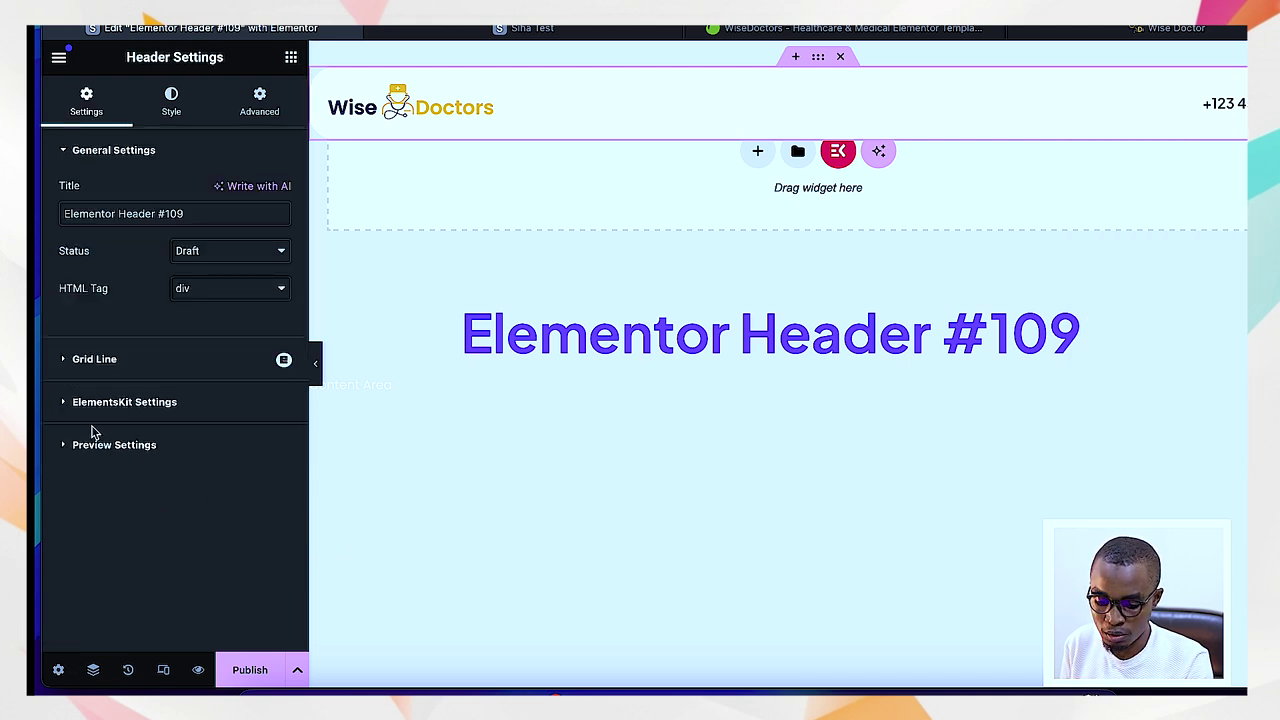
left_click(249, 670)
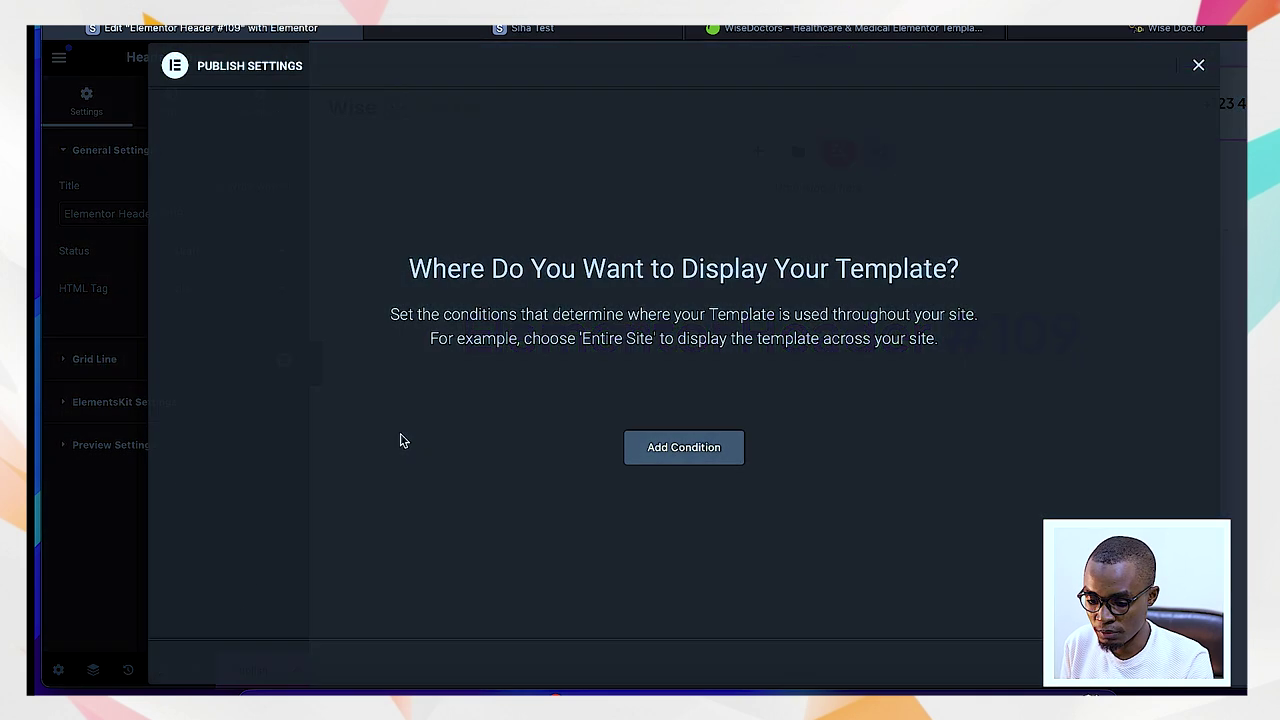
left_click(668, 470)
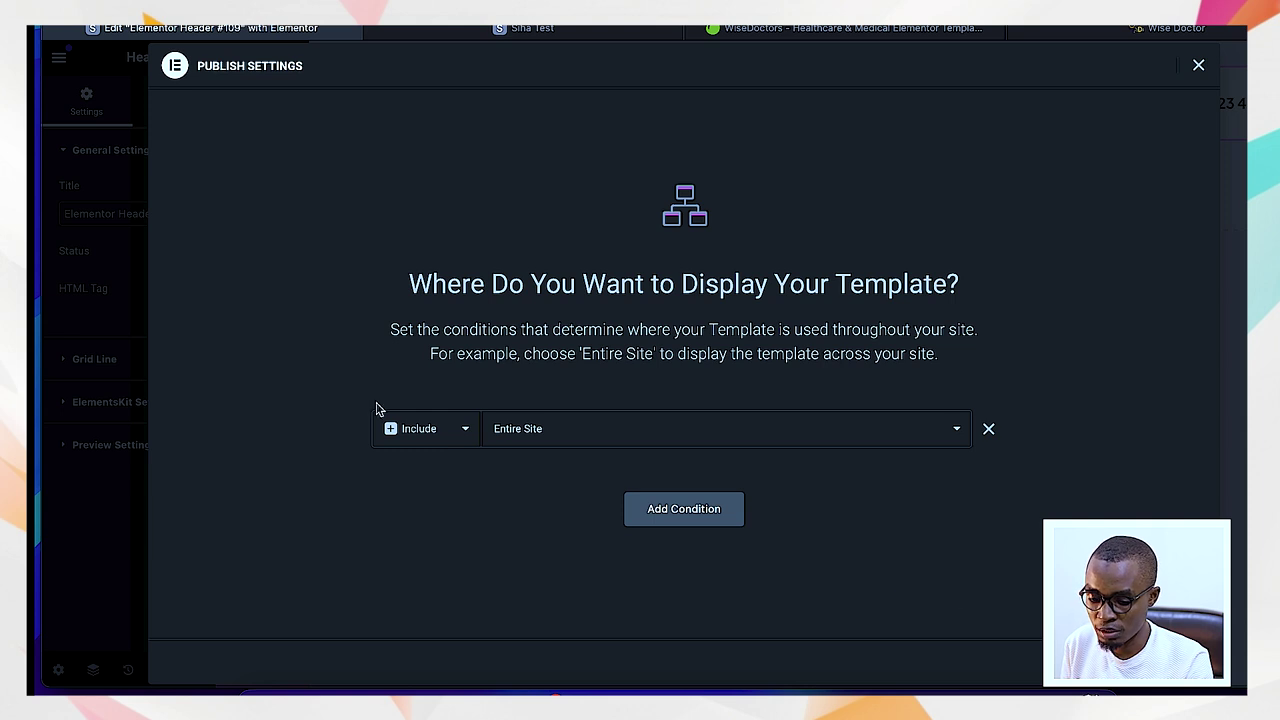
left_click(449, 437)
left_click(418, 426)
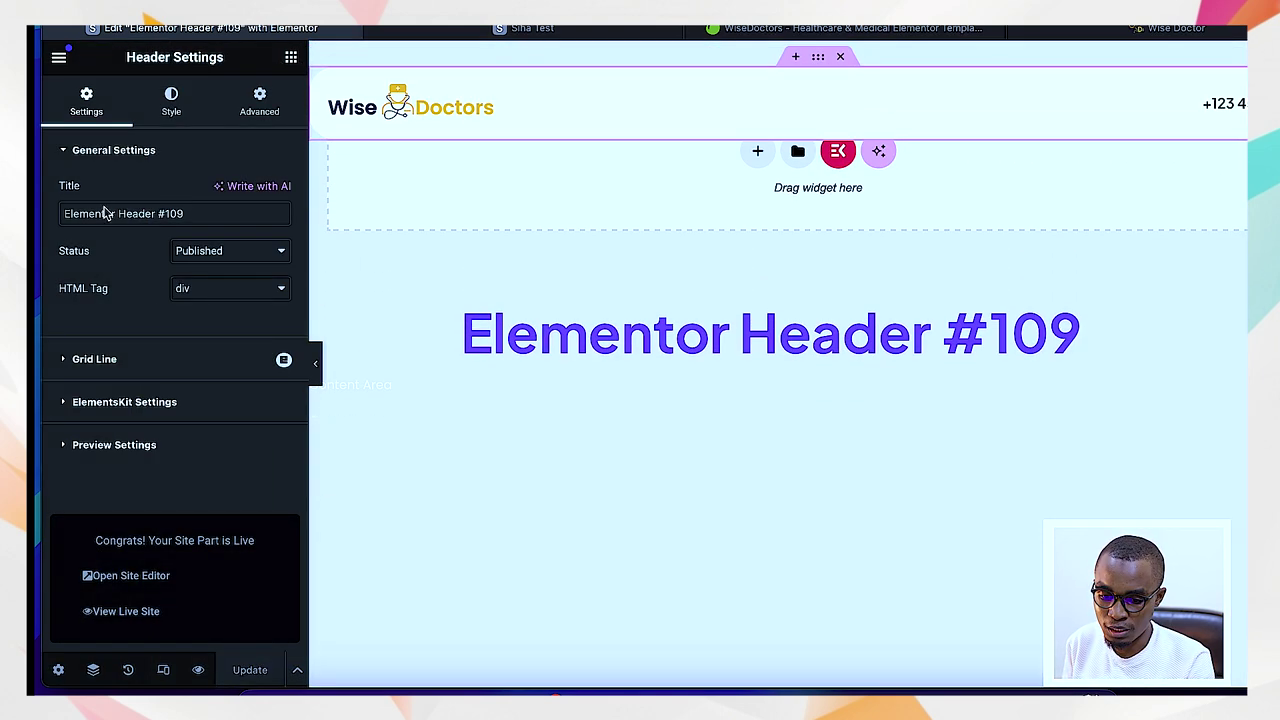
- Try to exit the header editor with This Post as the exit destination, stay on the page and save the header again
left_click(58, 57)
left_click(108, 474)
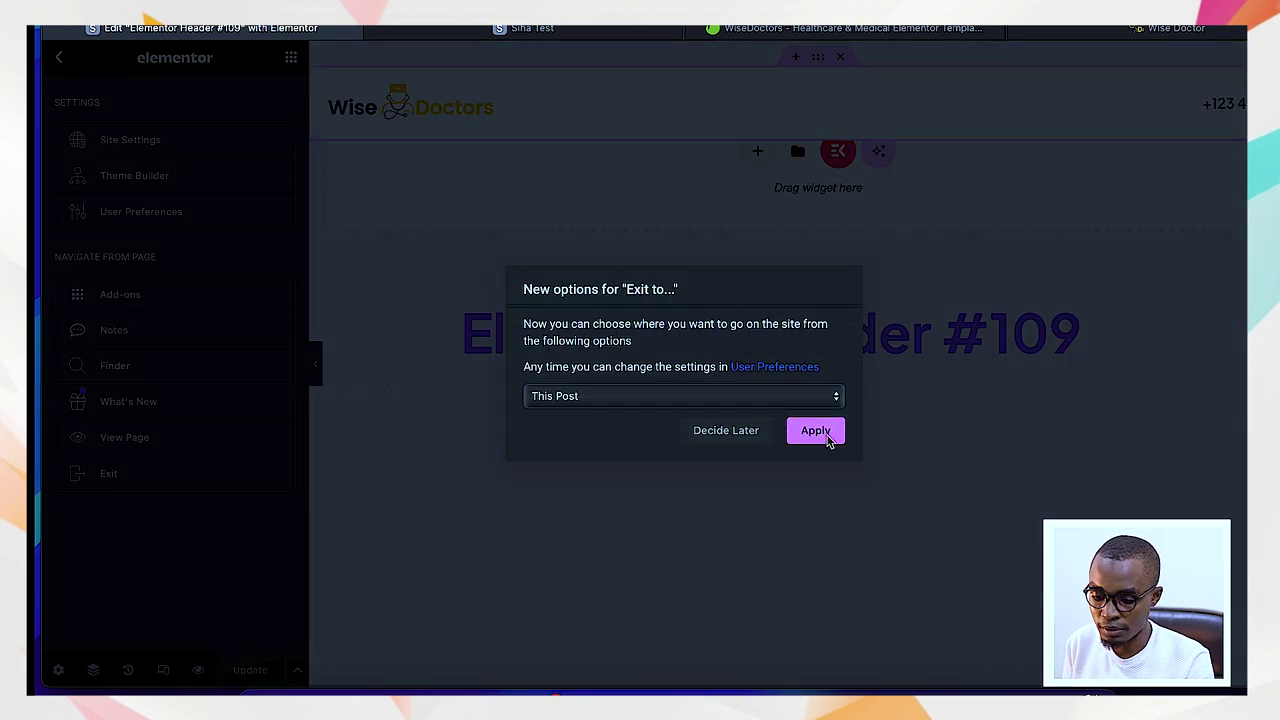
left_click(829, 434)
left_click(624, 267)
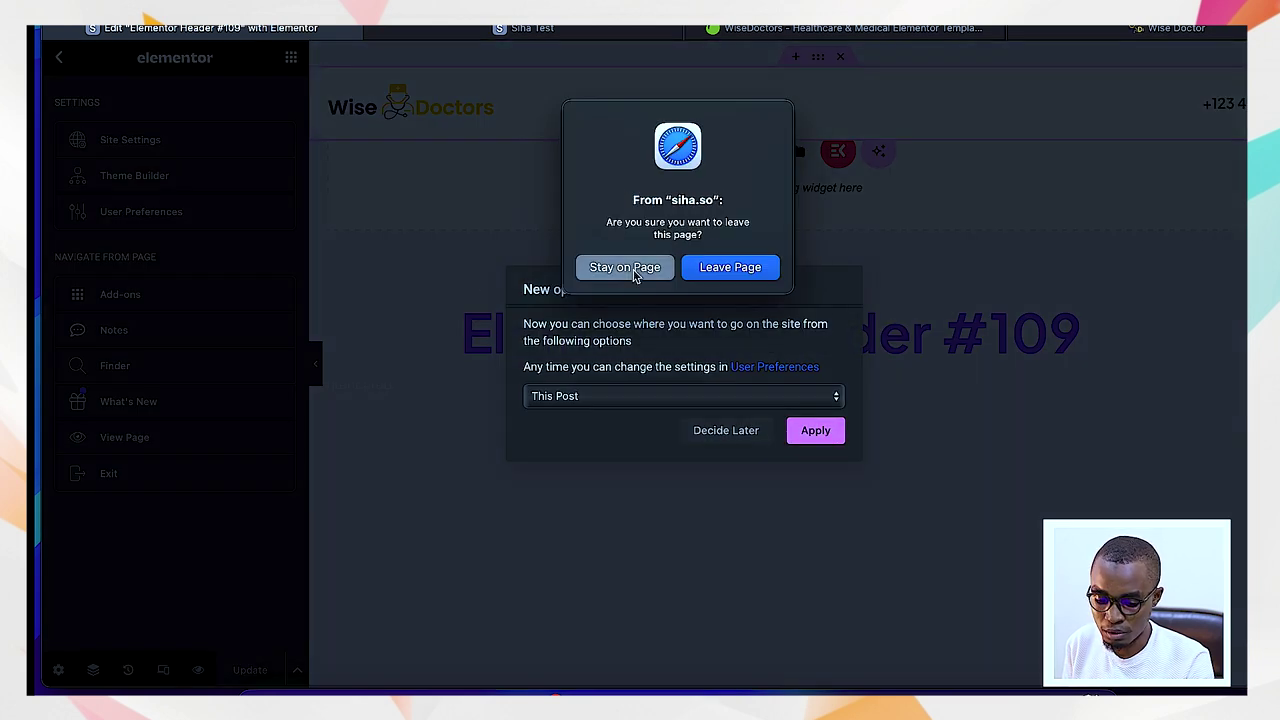
left_click(251, 670)
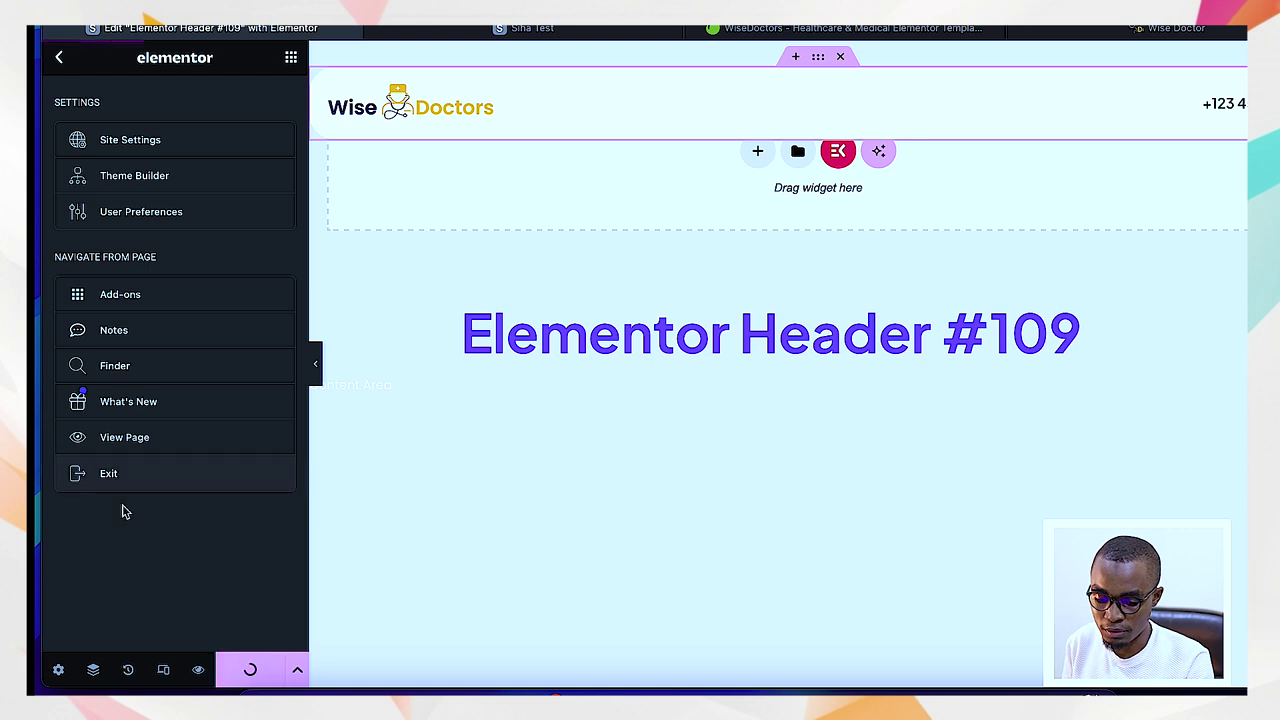
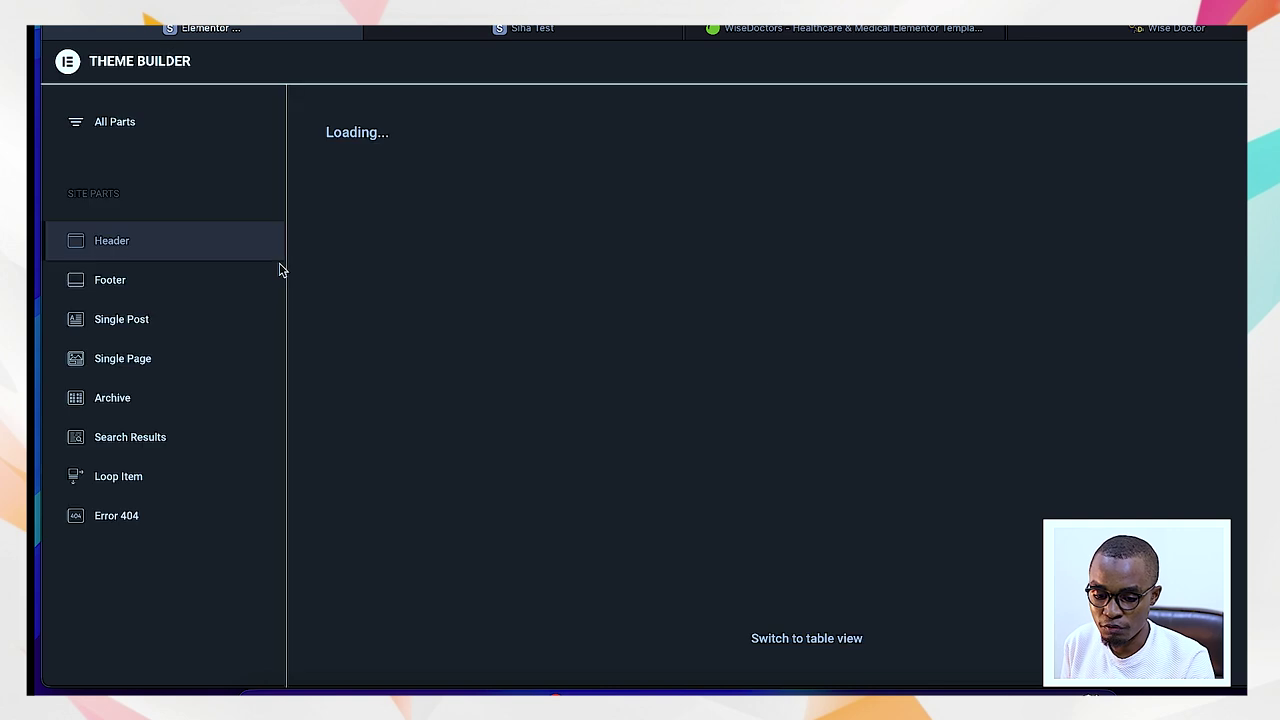
- Create a new footer in the Theme Builder and insert the saved Footer template into it
left_click(136, 287)
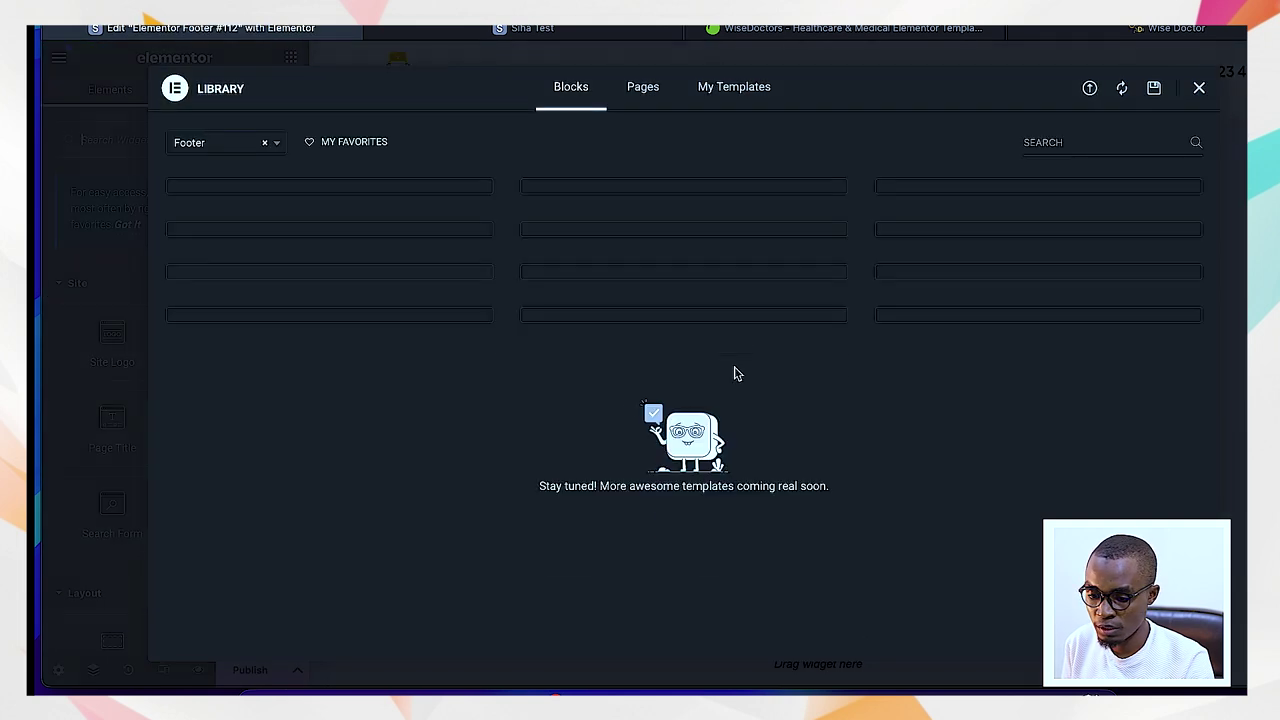
left_click(727, 92)
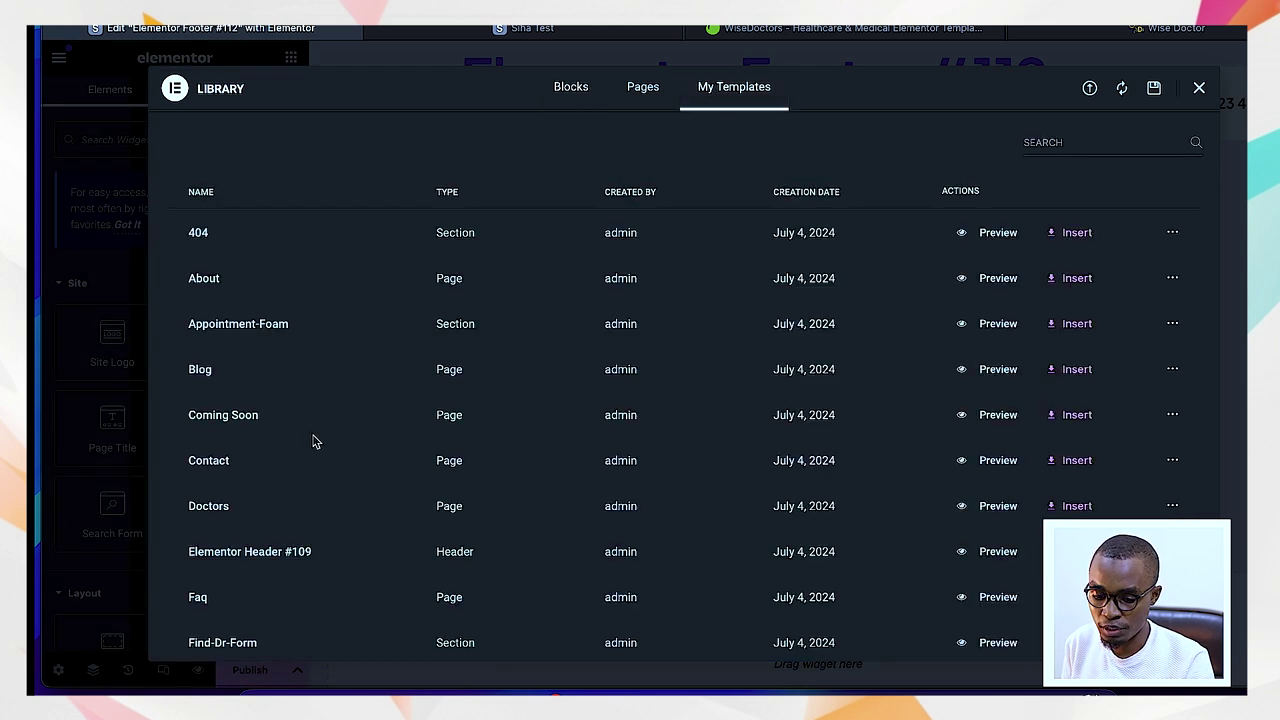
scroll(267, 485, "down", 5)
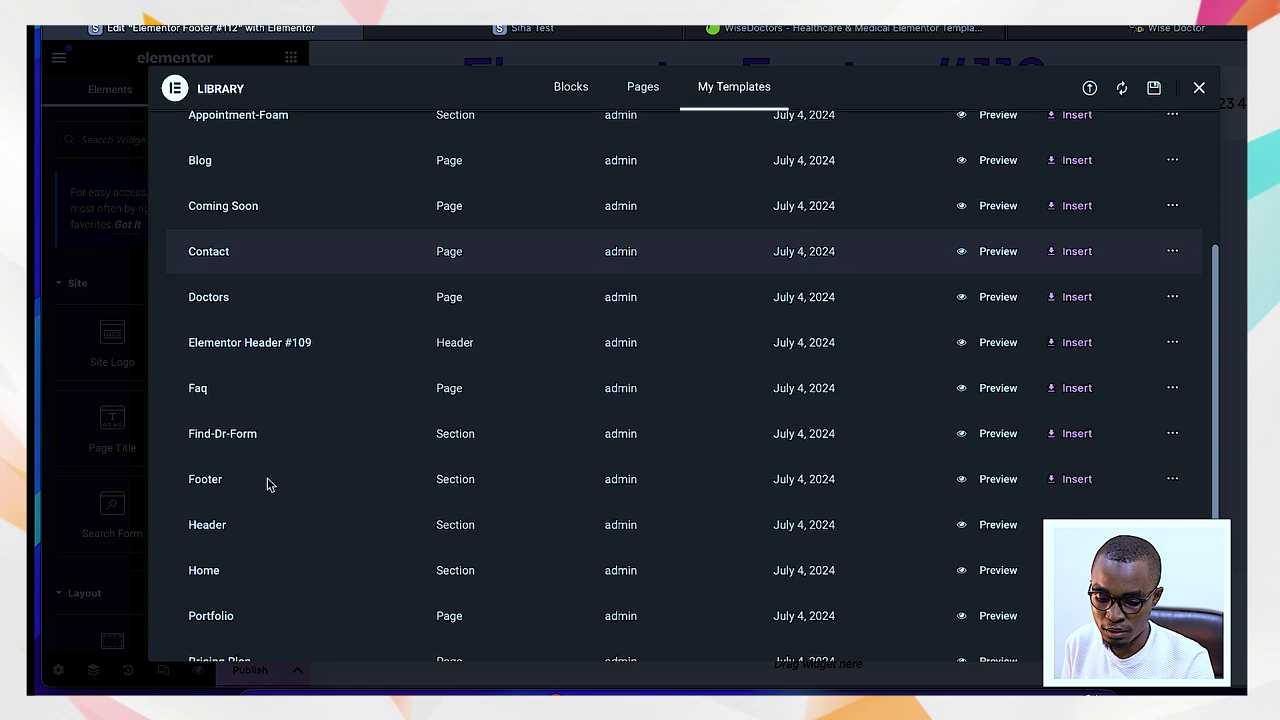
left_click(1076, 443)
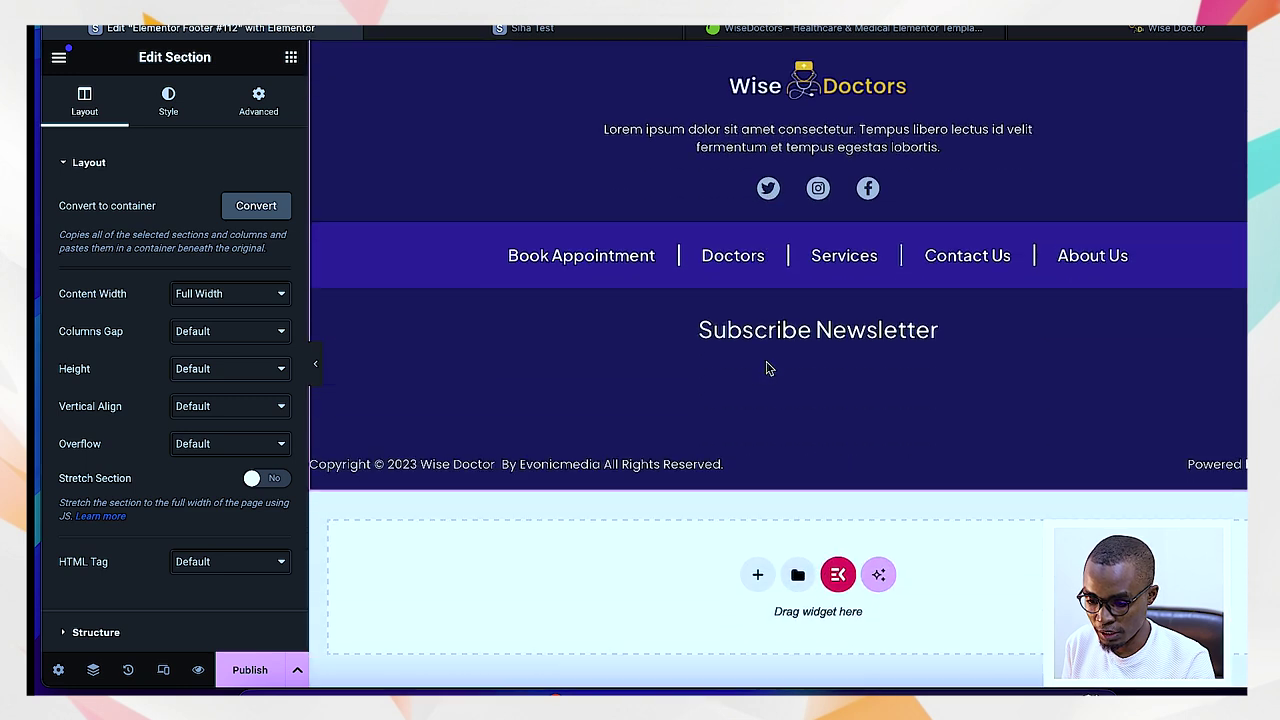
scroll(845, 340, "up", 4)
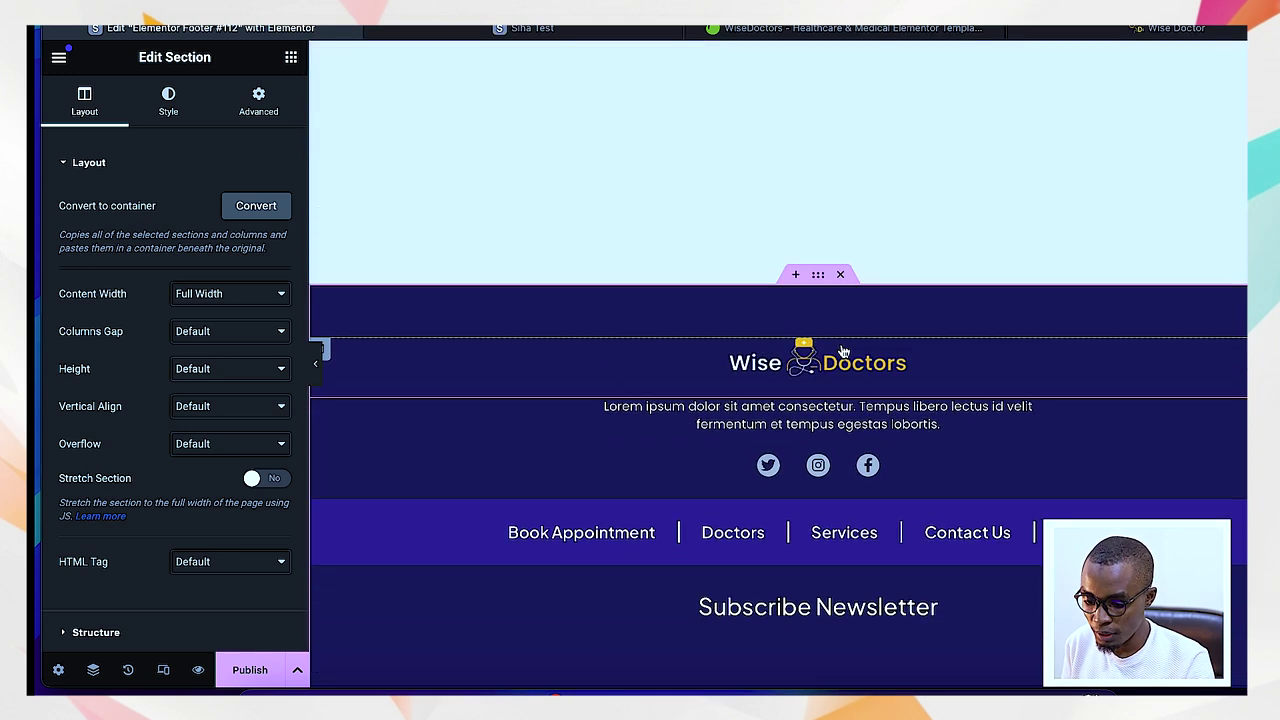
scroll(865, 232, "down", 1)
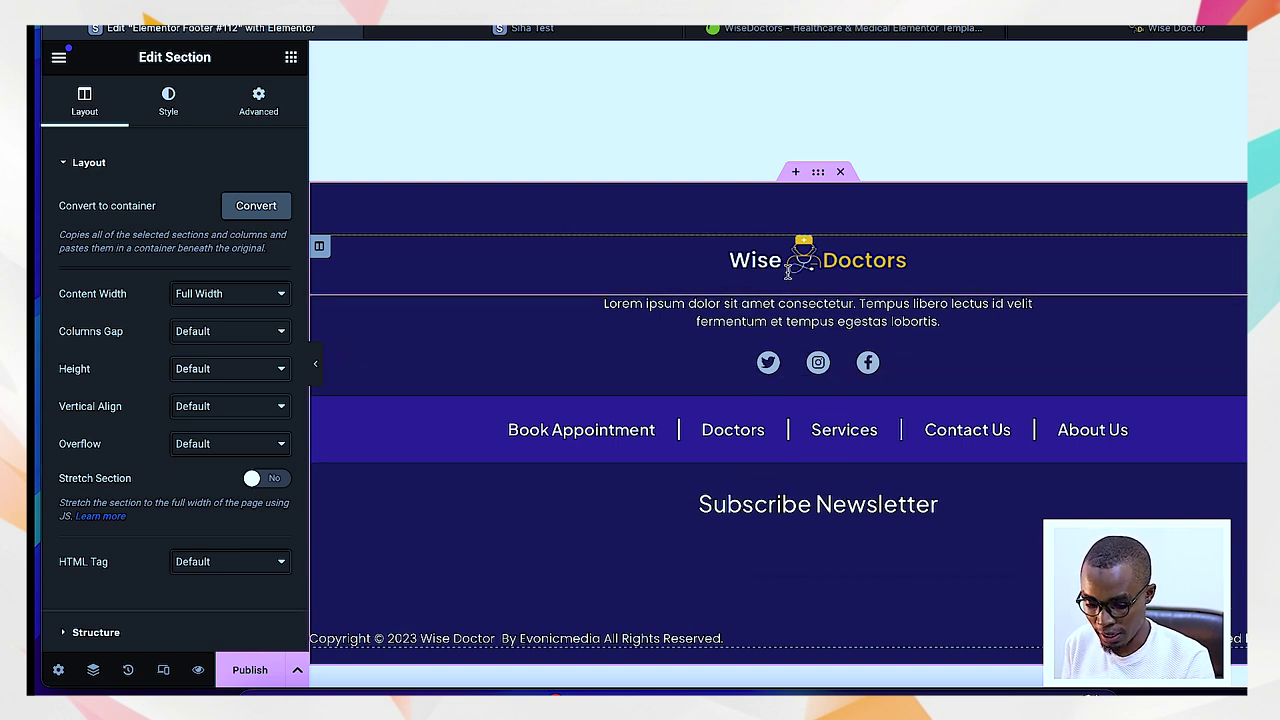
- Publish the footer with a display condition that includes the Entire Site, and exit the editor to the WordPress dashboard
left_click(249, 670)
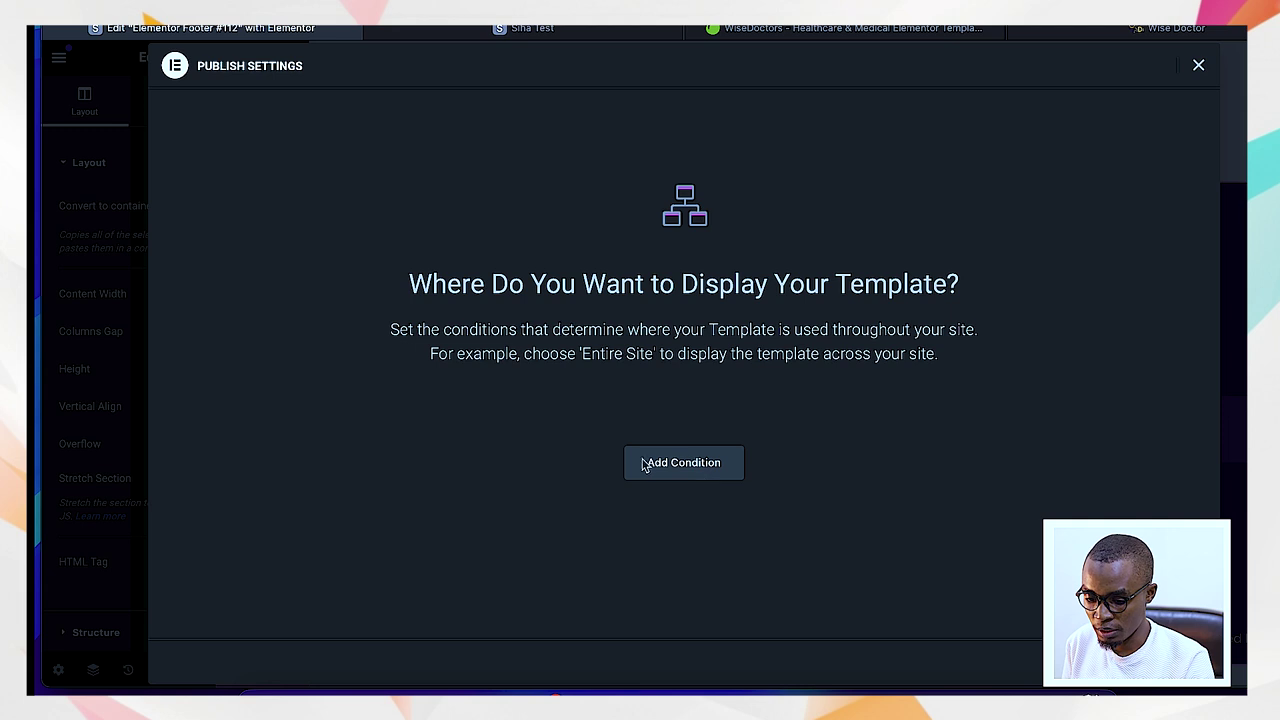
left_click(706, 470)
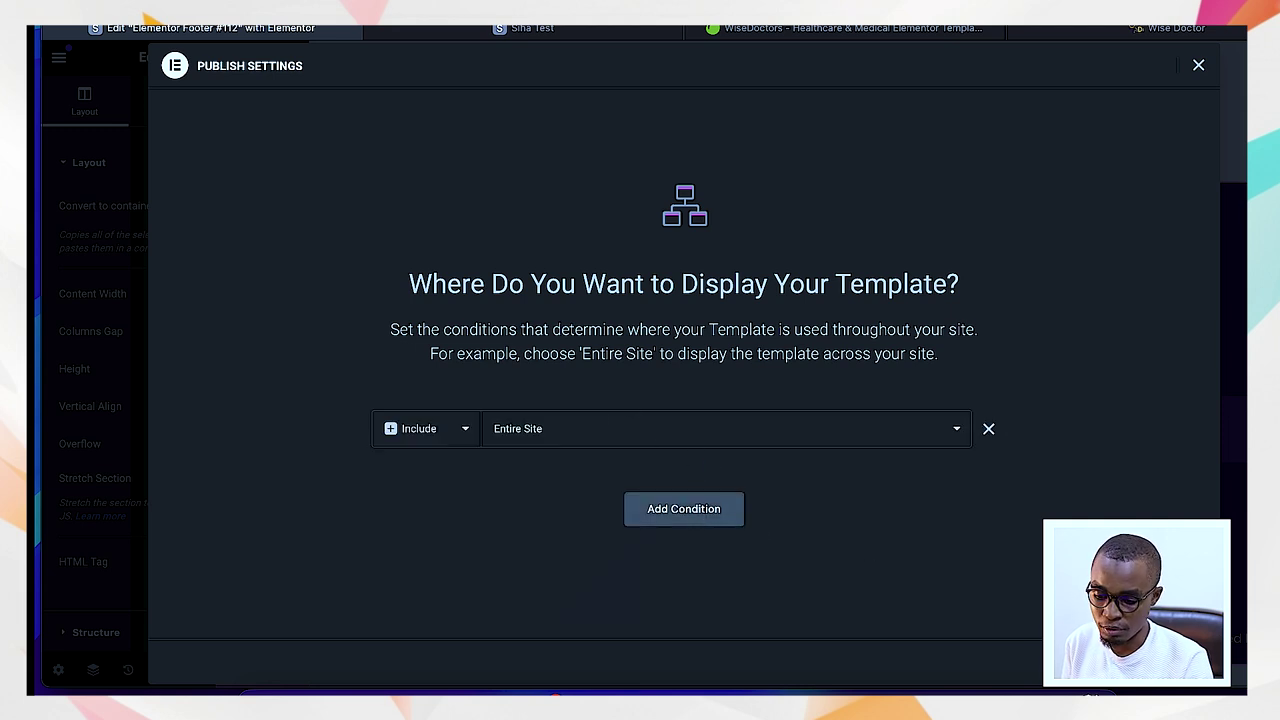
left_click(1150, 662)
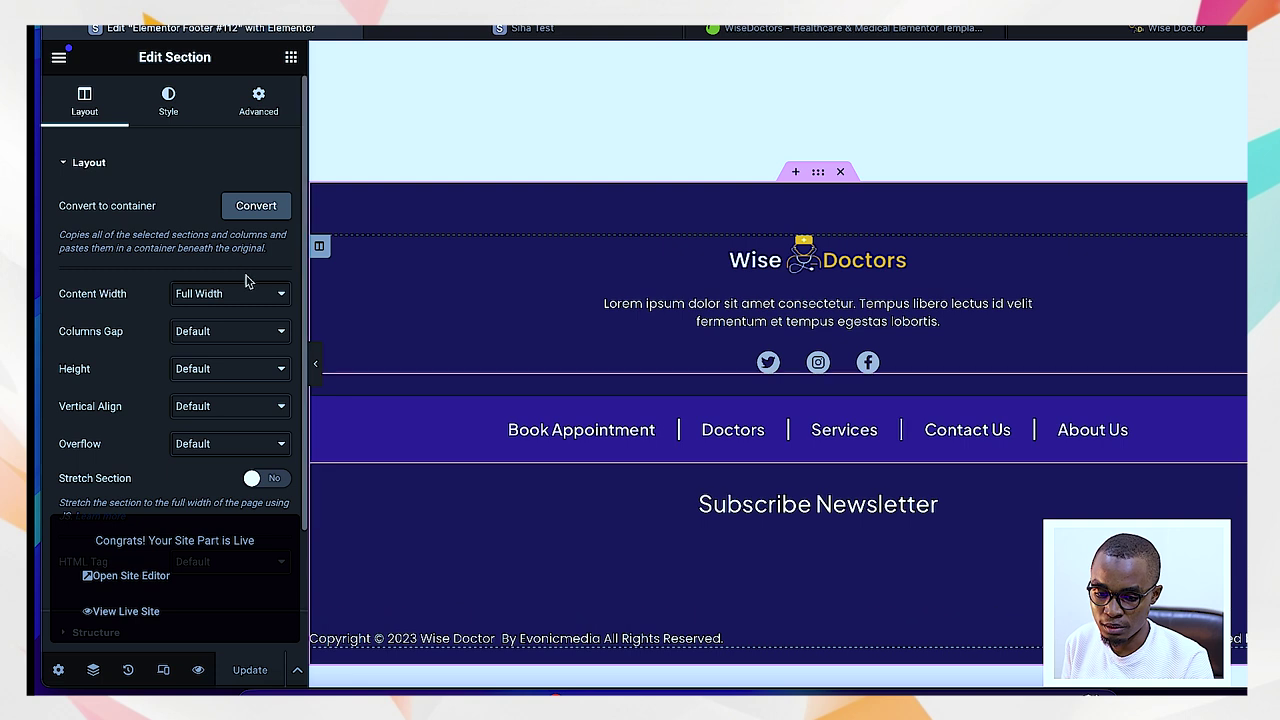
left_click(62, 59)
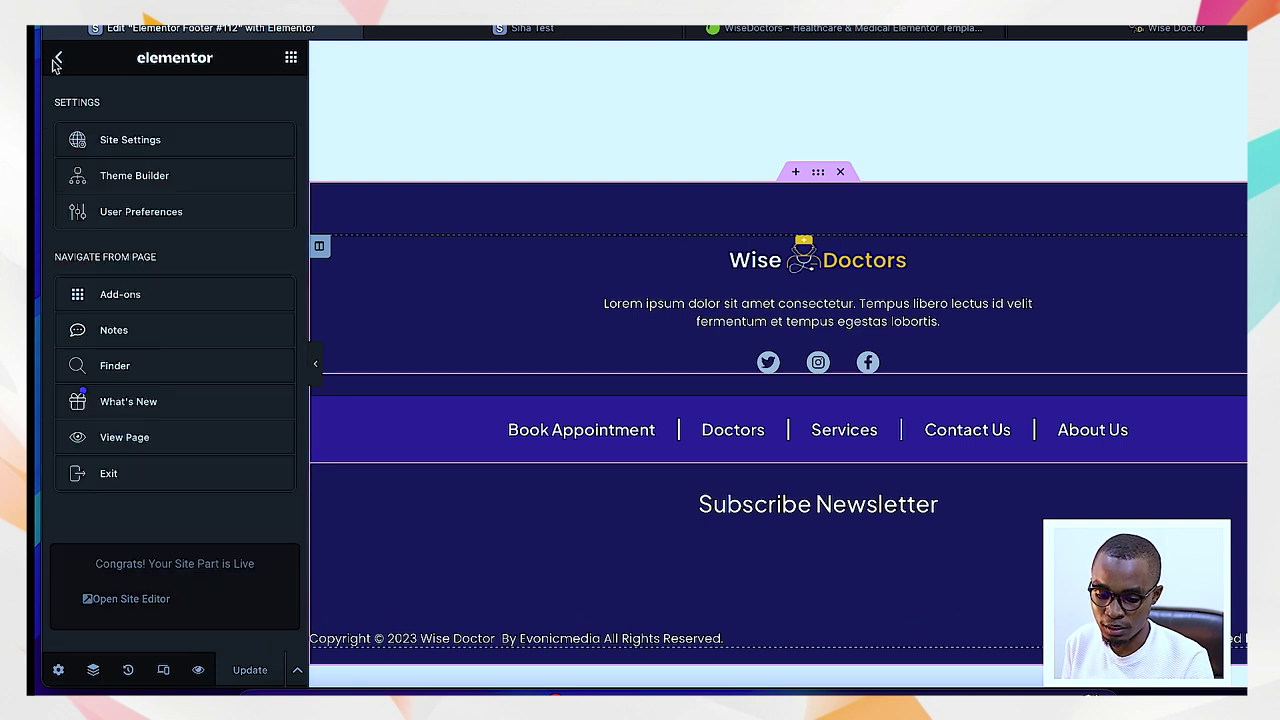
left_click(118, 475)
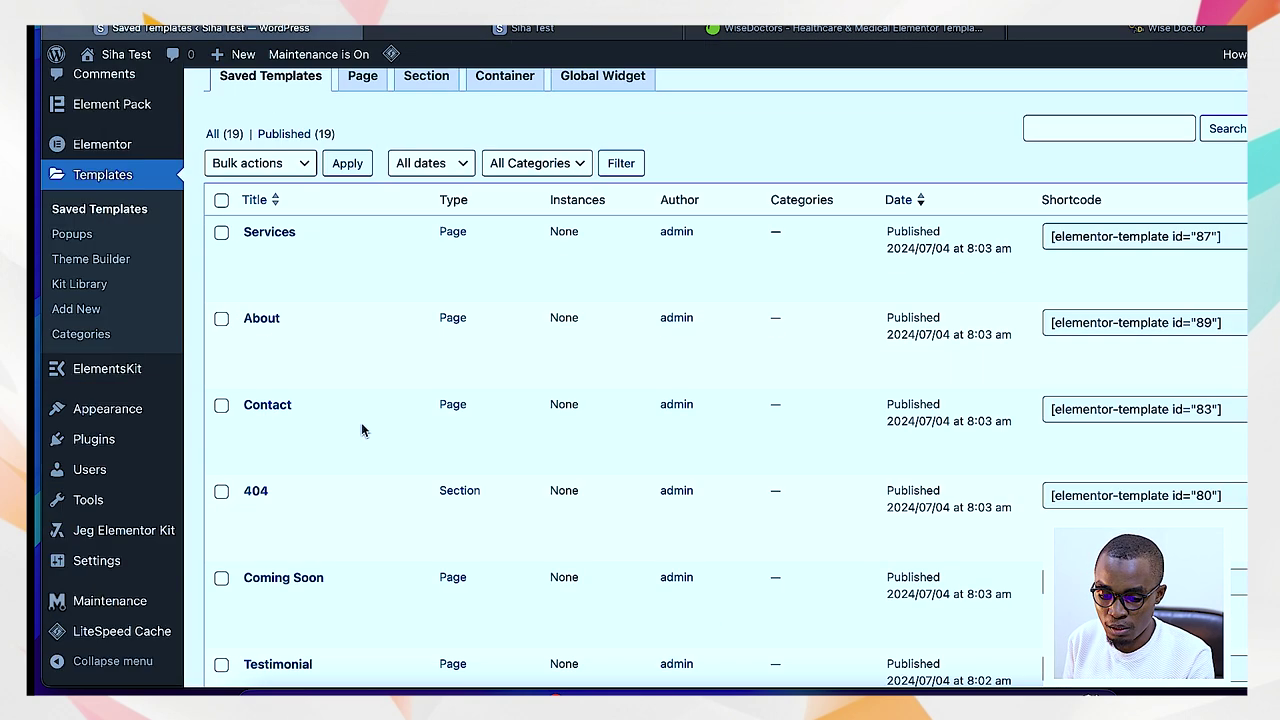
- Review the imported kit's saved templates and check them against the pages of the Wise Doctor demo site
scroll(361, 422, "down", 3)
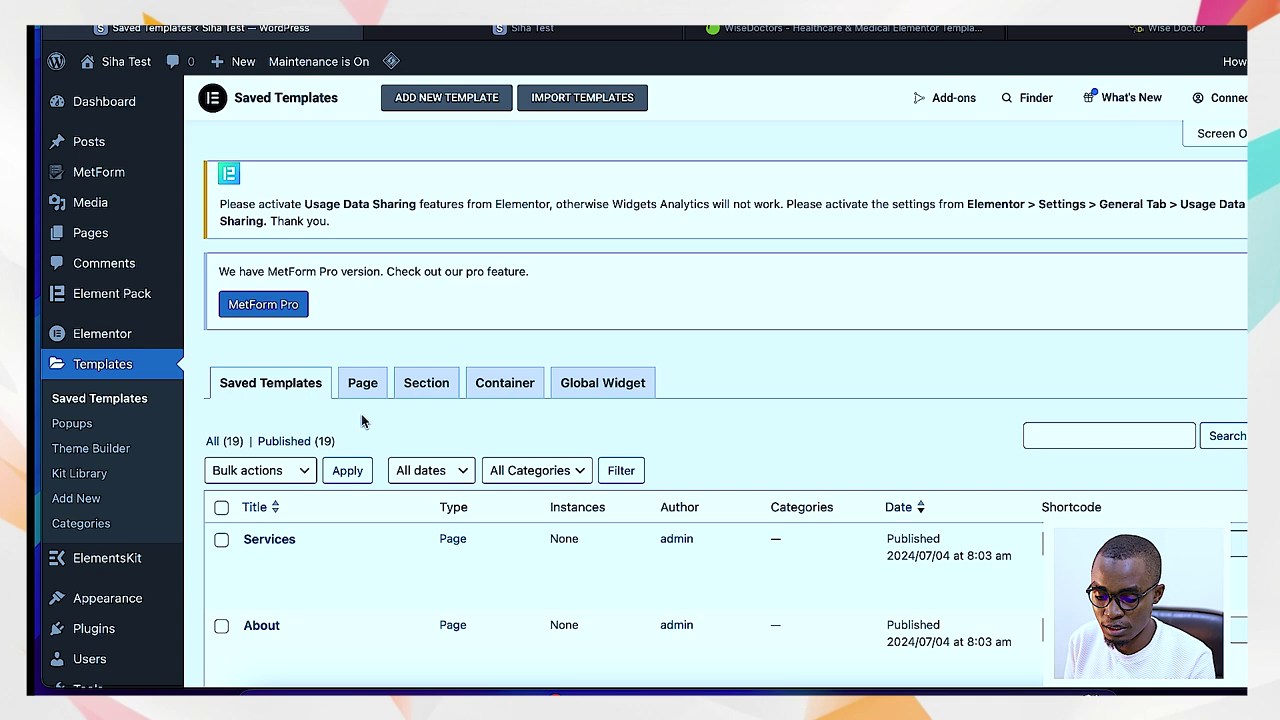
scroll(362, 422, "down", 5)
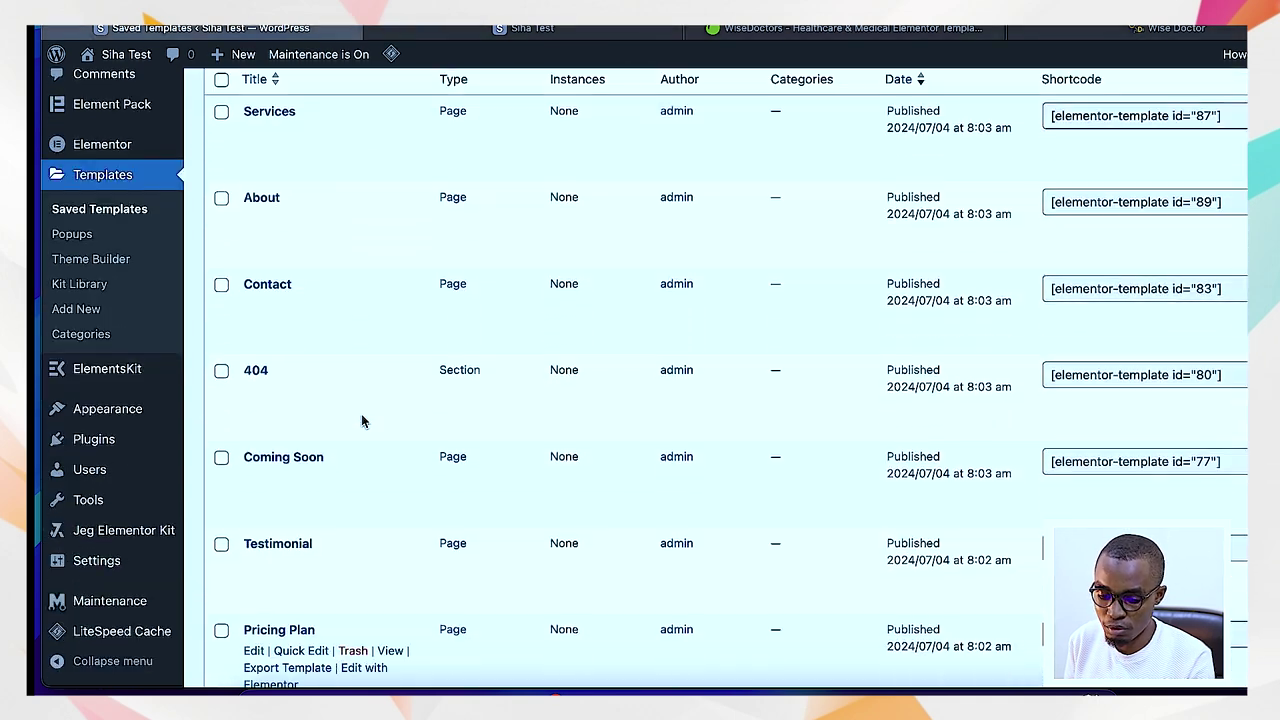
scroll(362, 421, "down", 10)
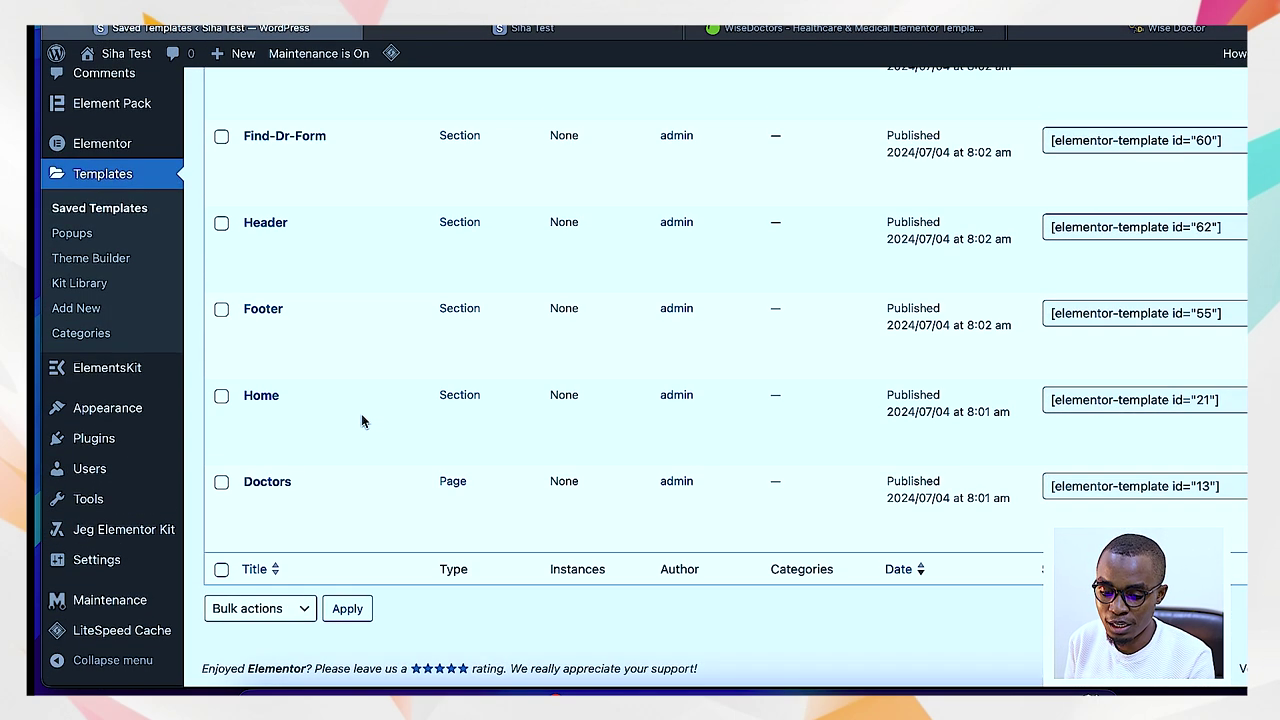
mouse_move(362, 421)
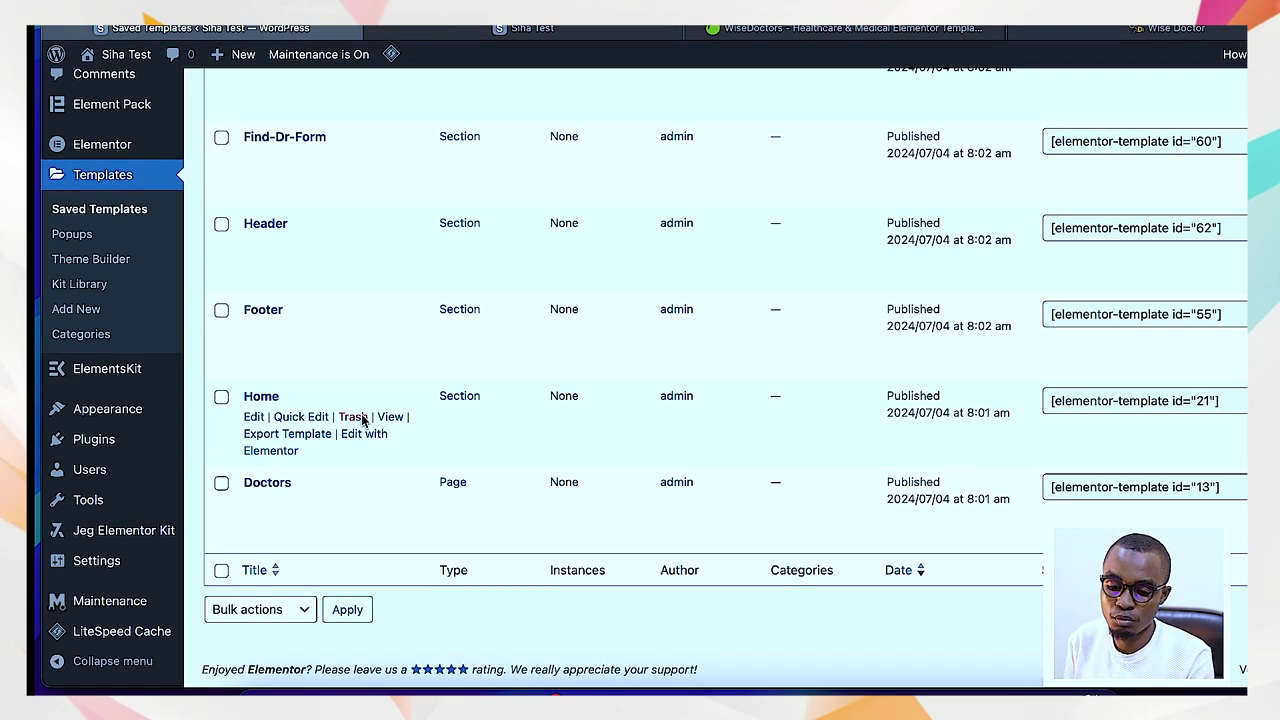
scroll(150, 368, "up", 6)
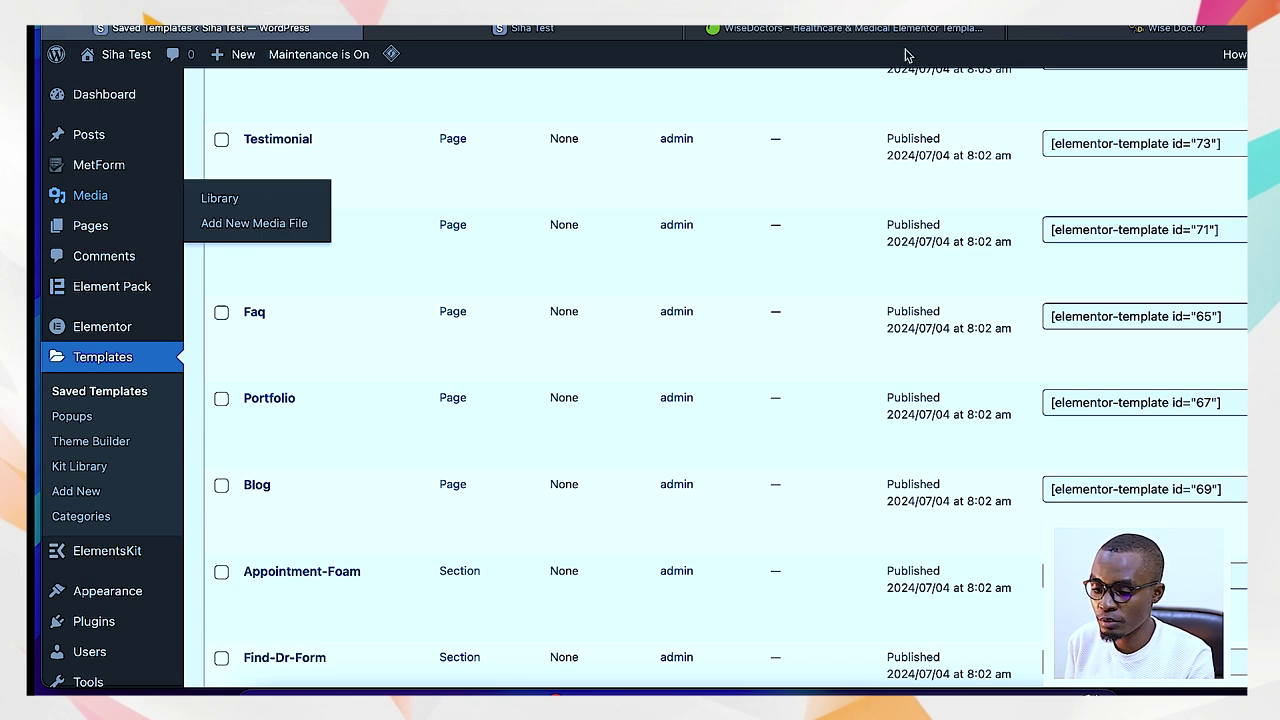
left_click(1160, 27)
scroll(643, 290, "up", 3)
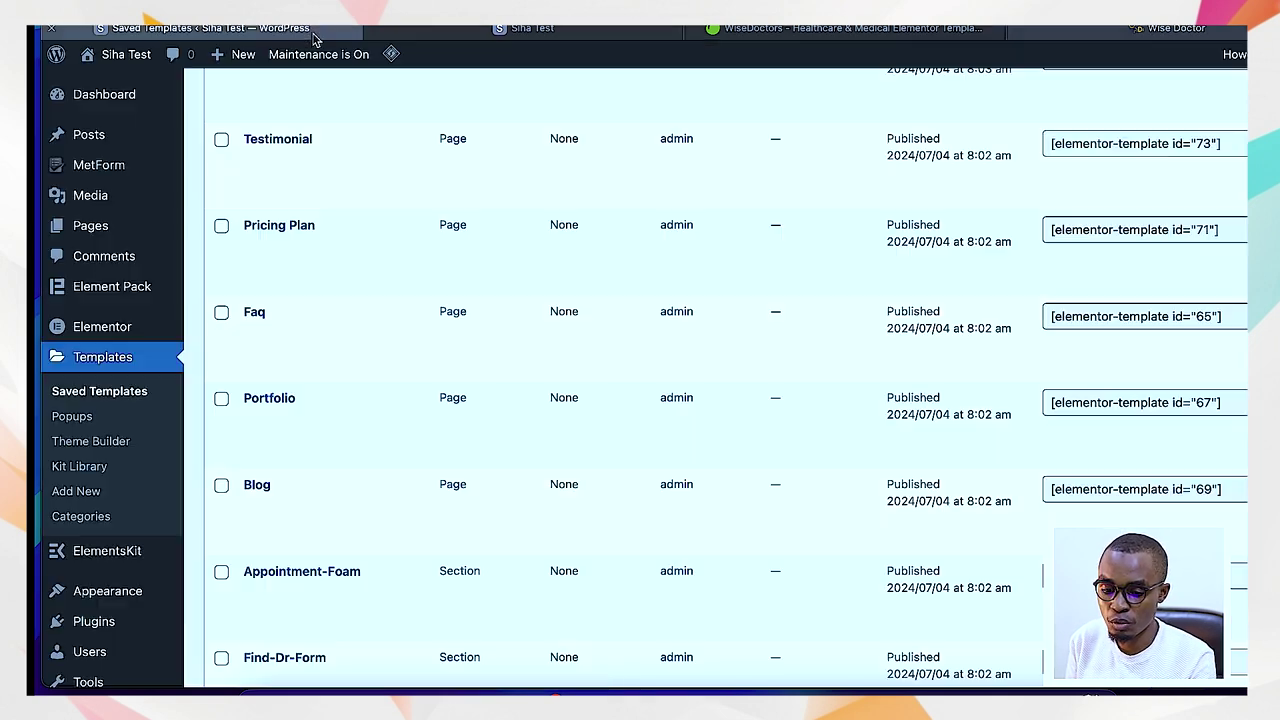
left_click(320, 28)
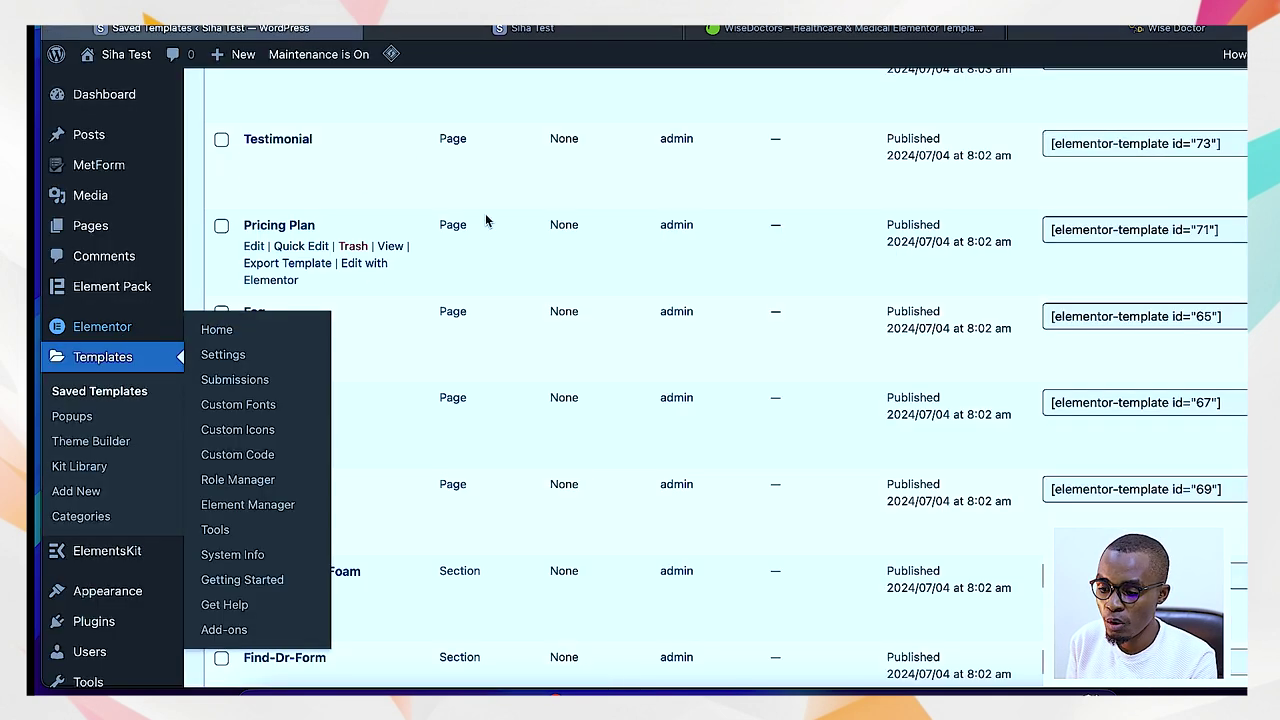
scroll(374, 277, "up", 1)
left_click(131, 385)
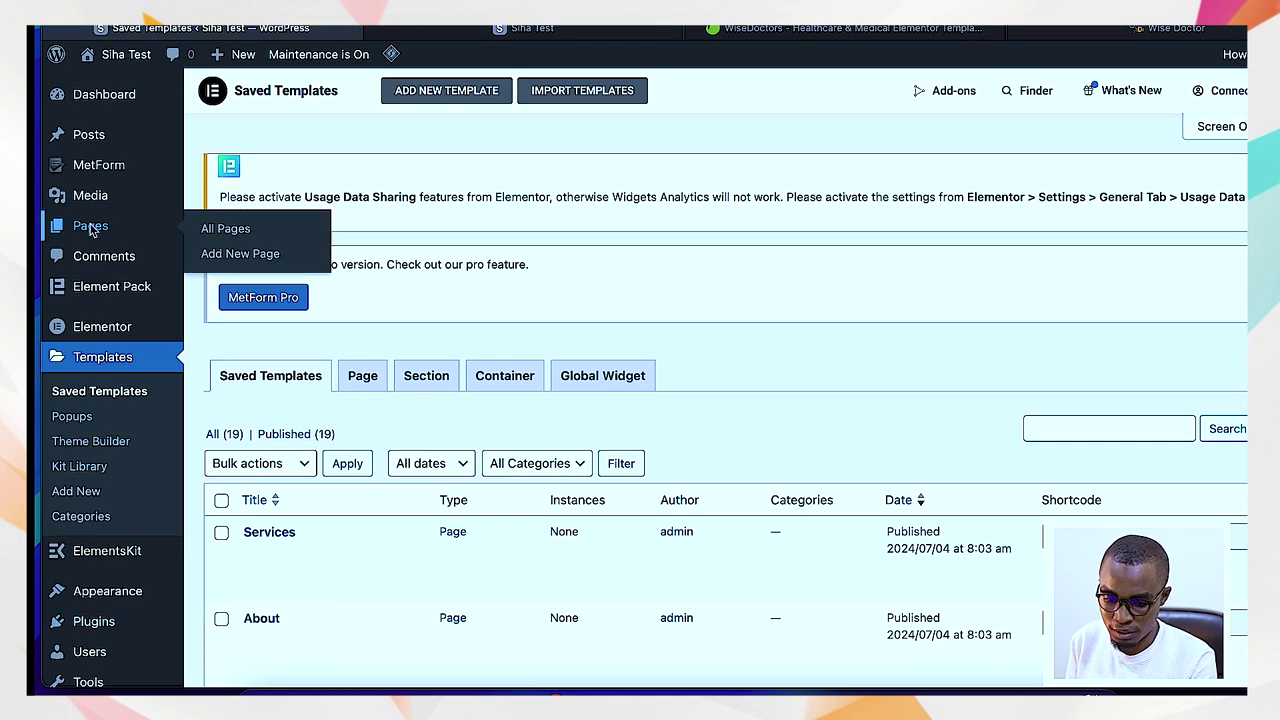
- Create a new page titled Home with the Elementor Full Width template and publish it
left_click(90, 227)
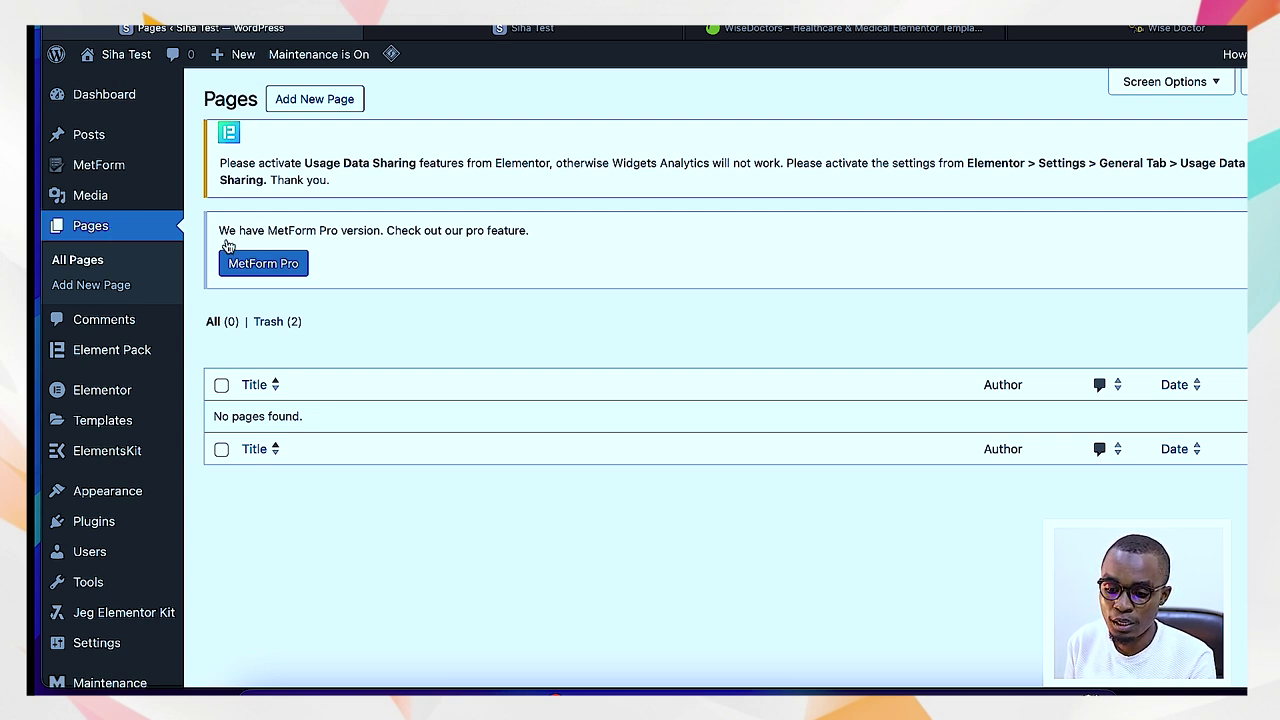
left_click(311, 104)
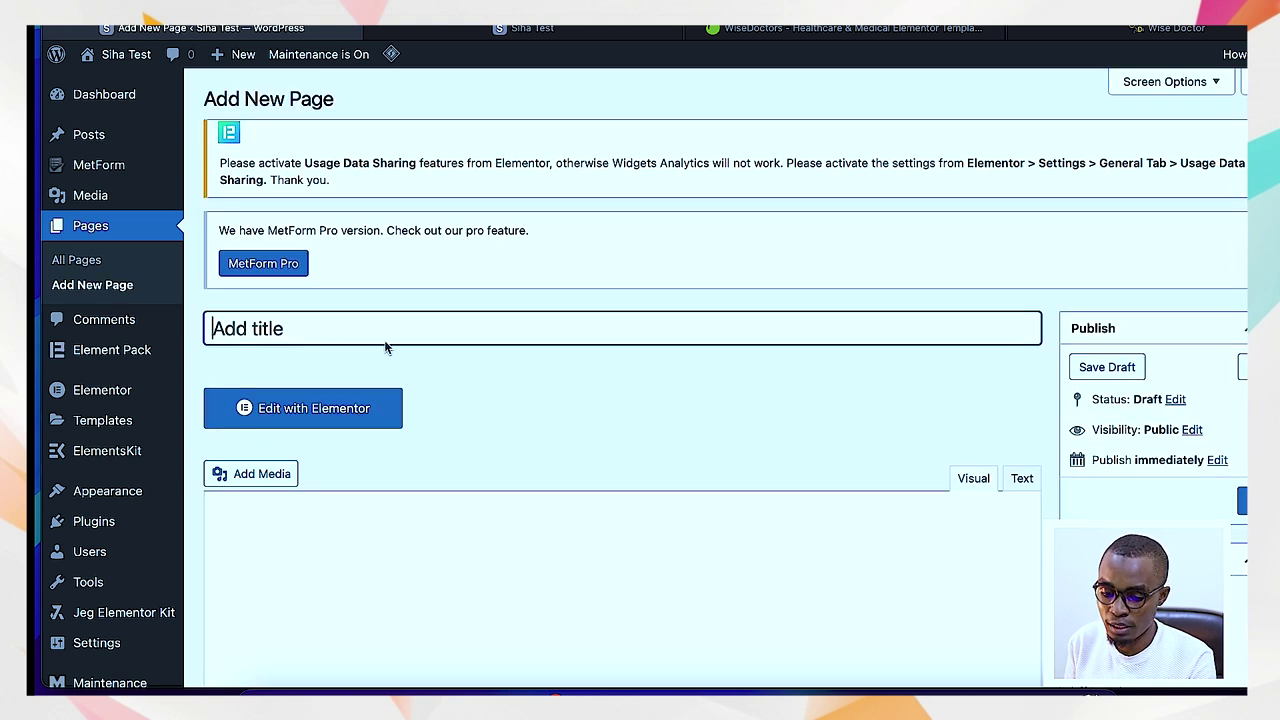
type("Home")
scroll(583, 449, "down", 2)
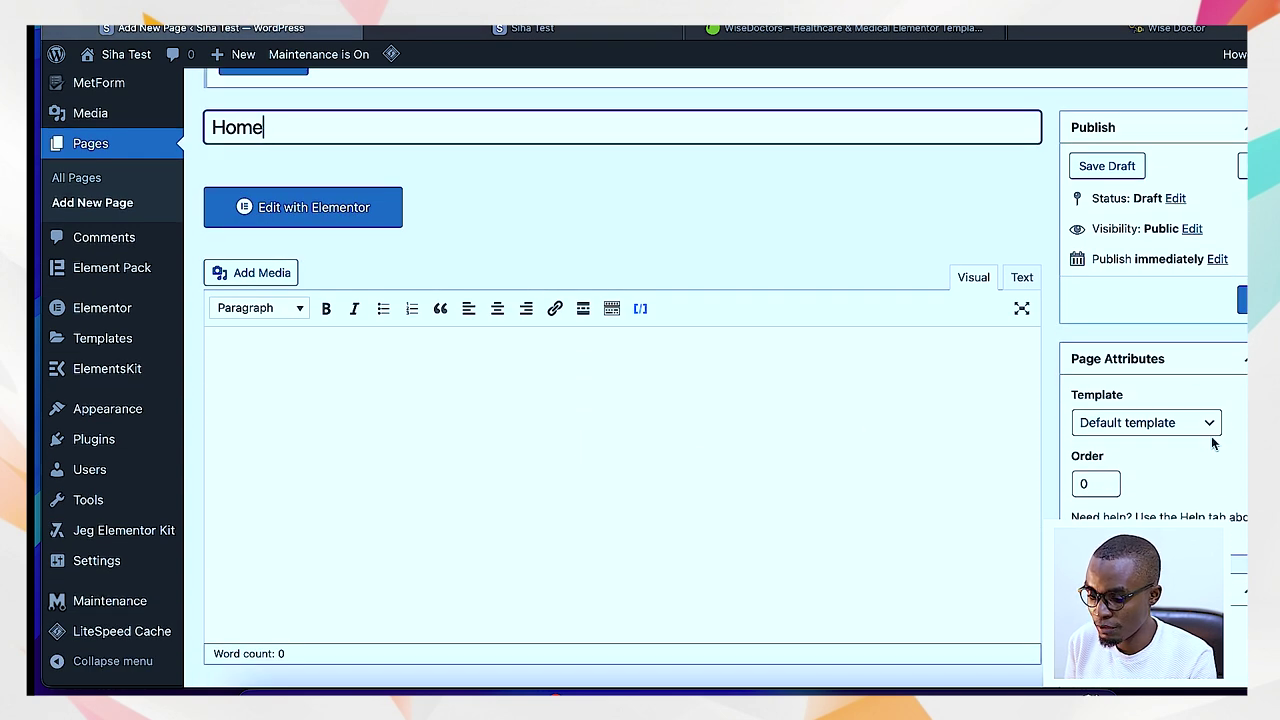
left_click(1208, 426)
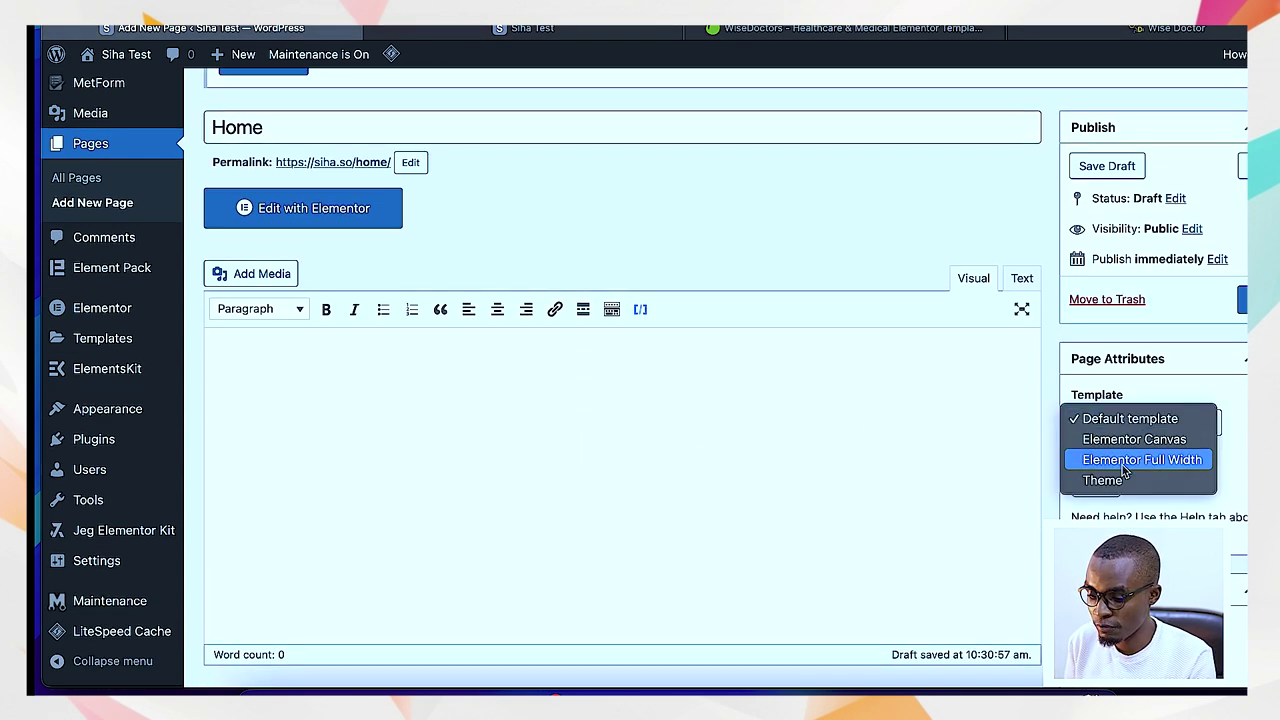
left_click(1152, 462)
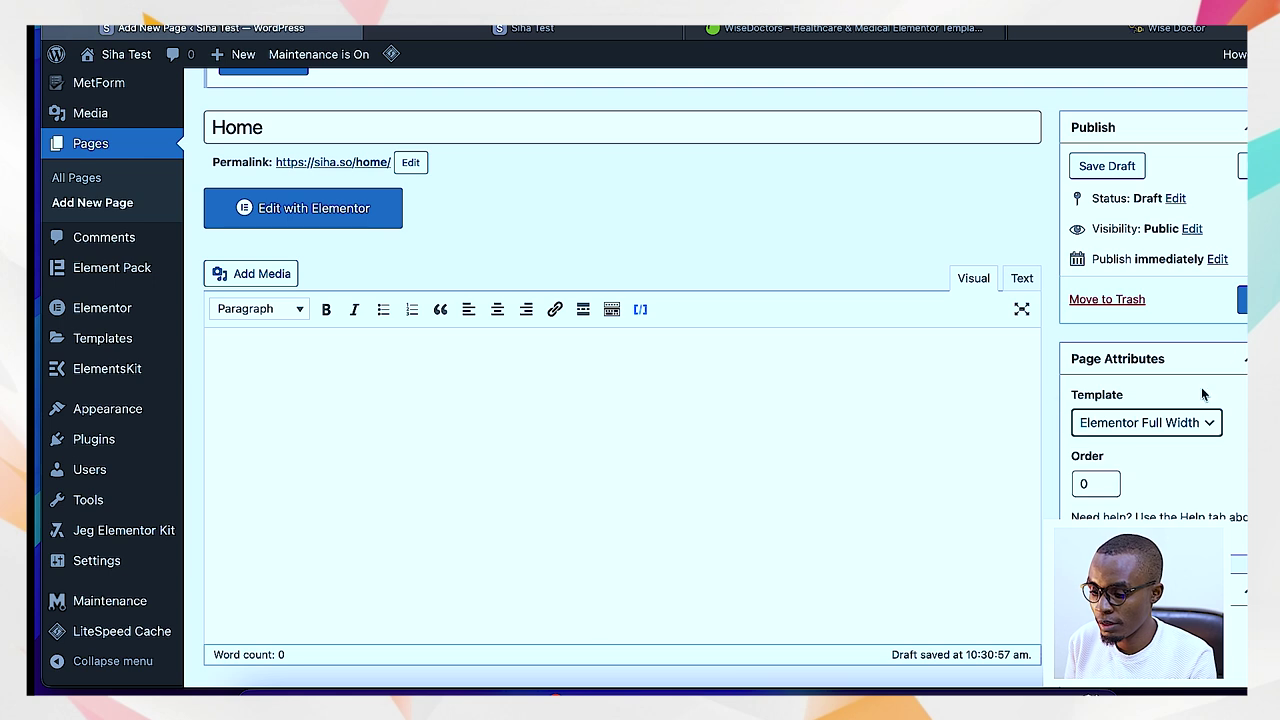
left_click(1243, 299)
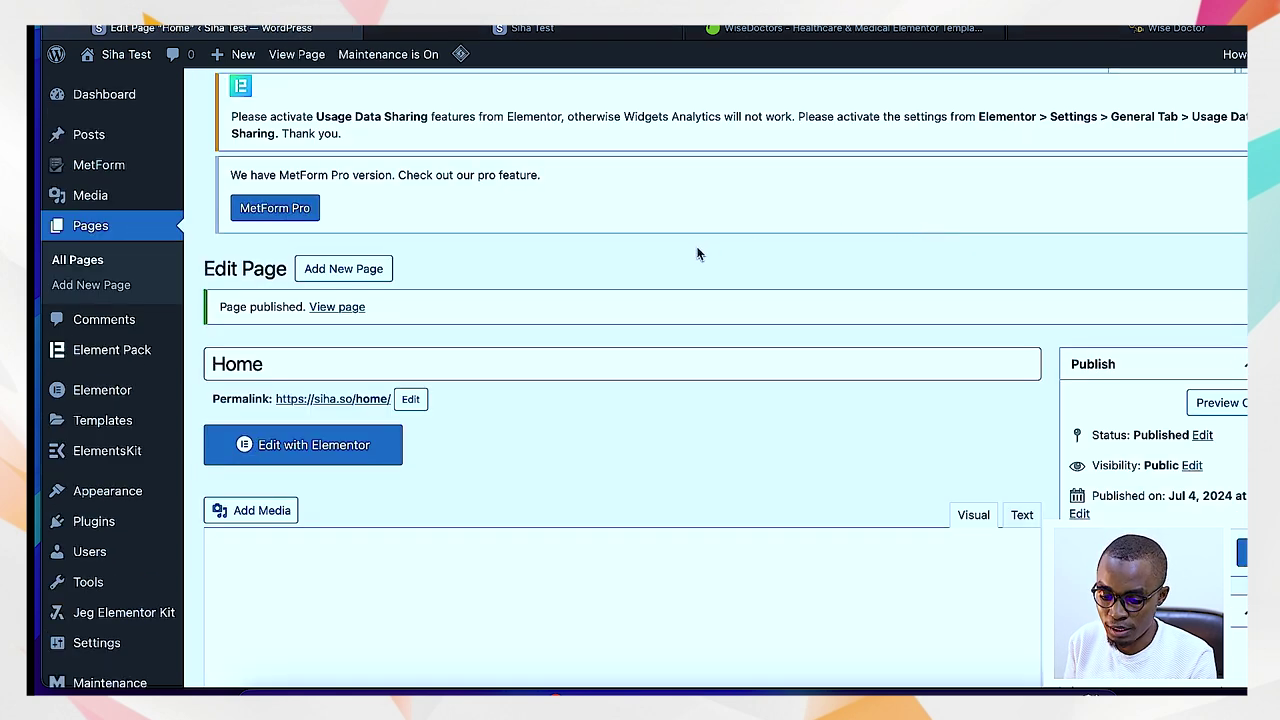
- Edit the Home page with Elementor and insert the saved Home section template from My Templates
left_click(301, 470)
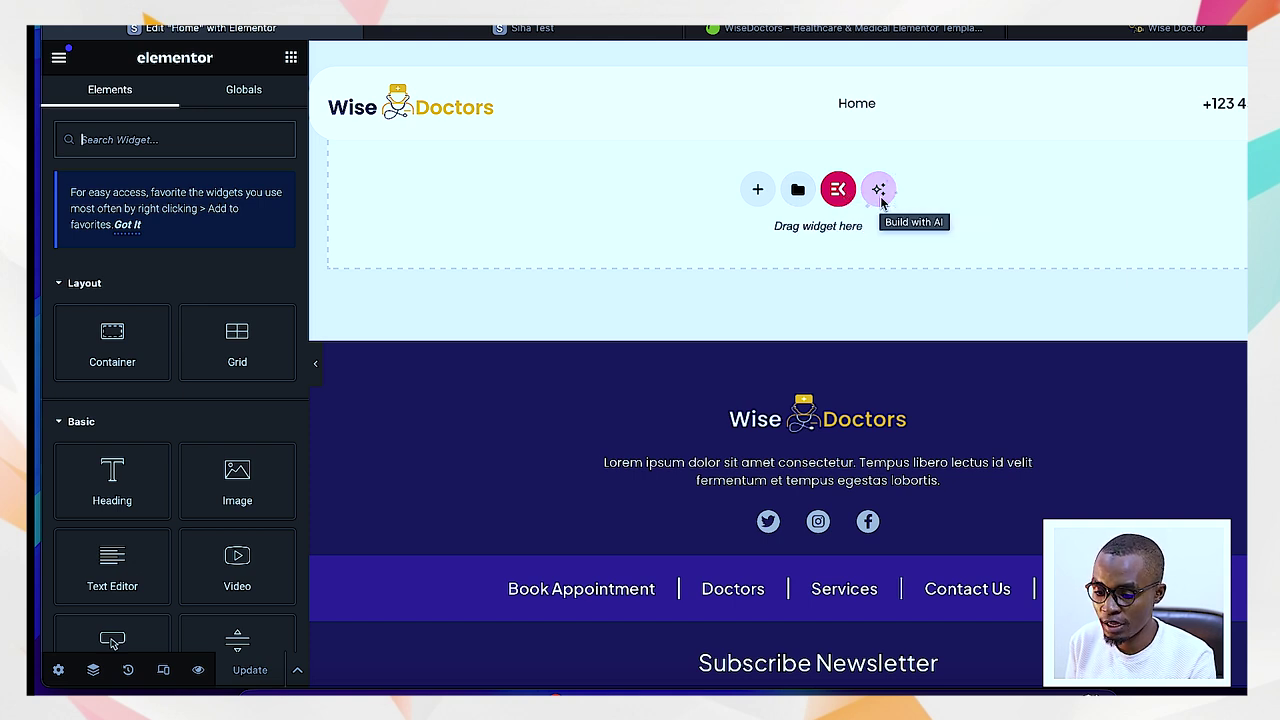
left_click(798, 191)
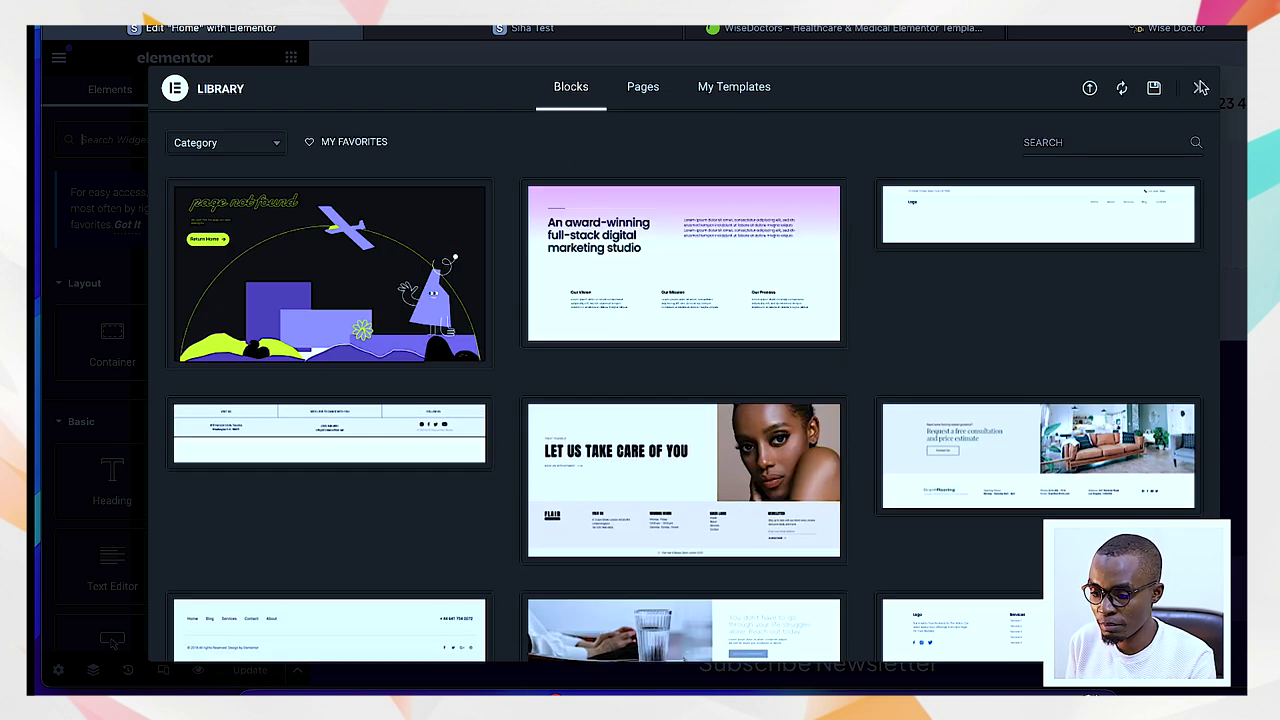
left_click(1200, 88)
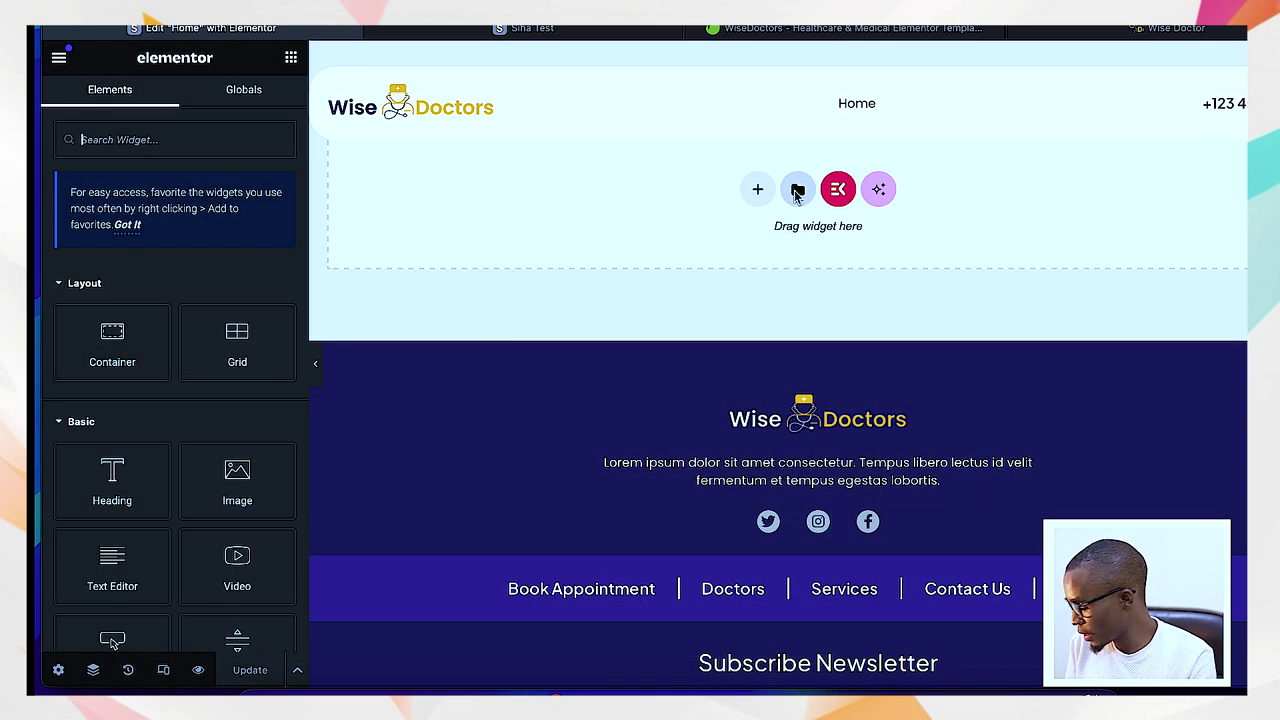
left_click(797, 191)
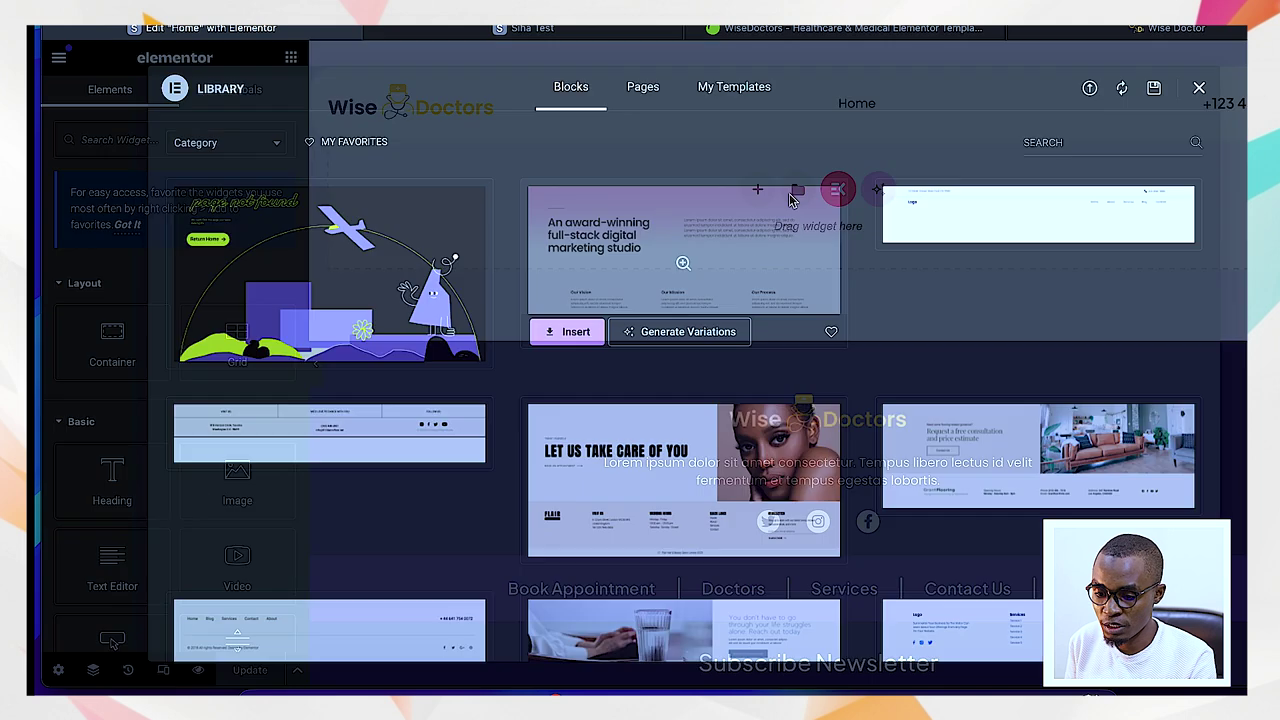
left_click(760, 93)
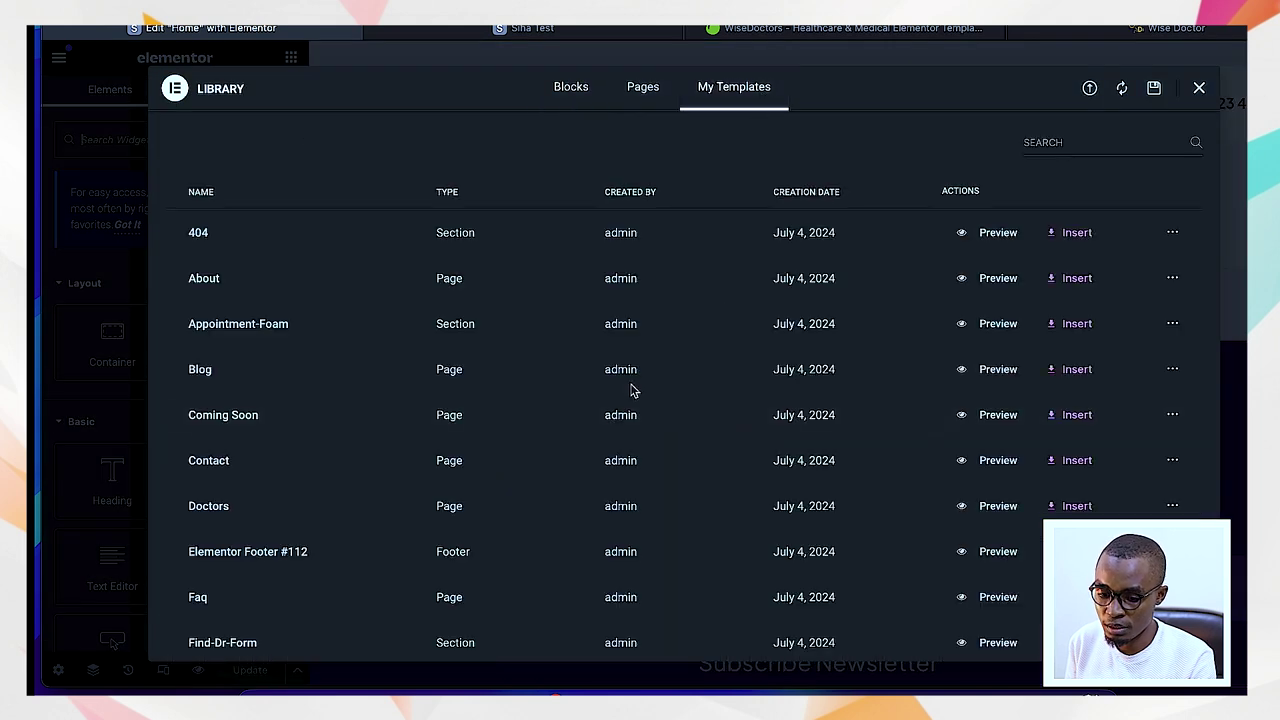
scroll(517, 466, "down", 1)
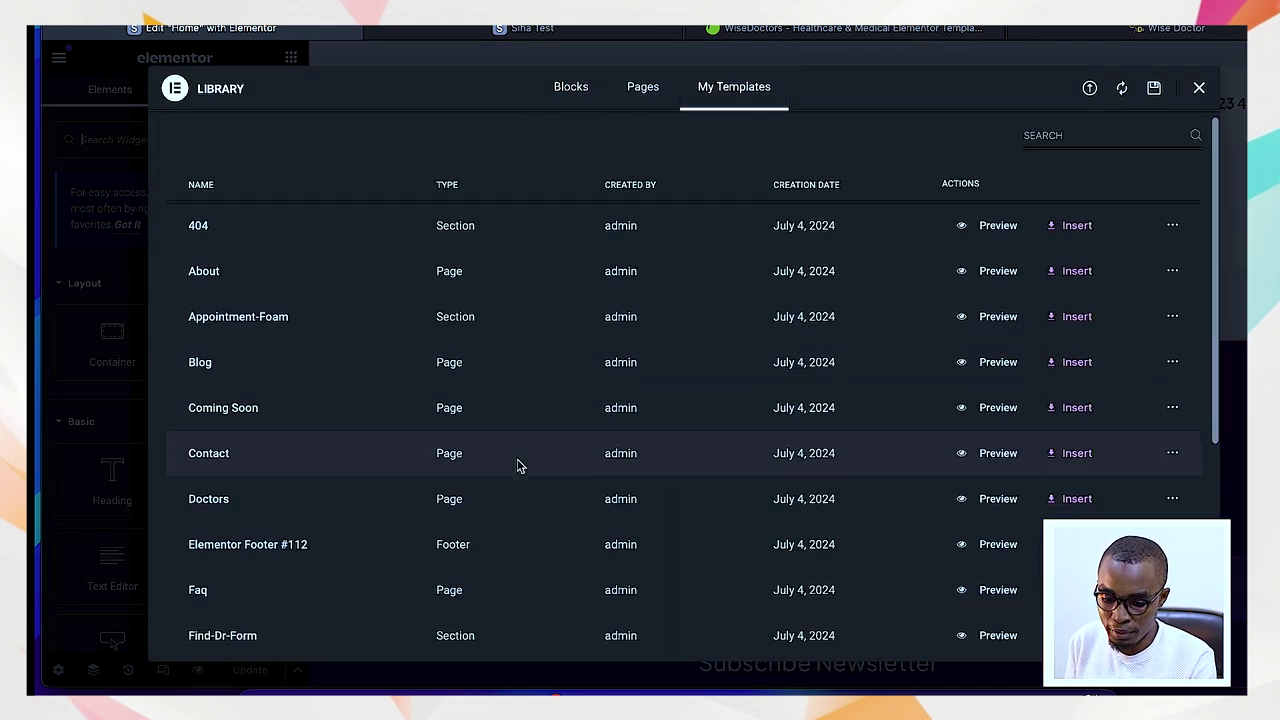
scroll(517, 466, "down", 5)
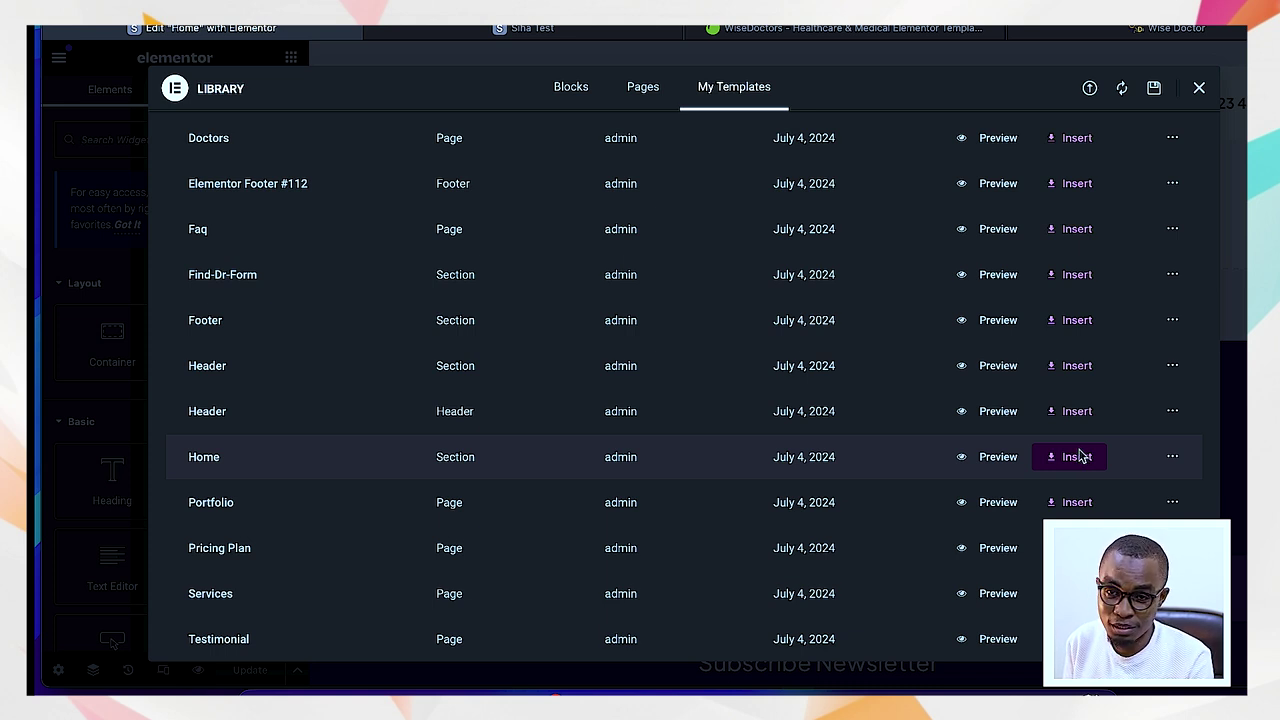
left_click(1080, 457)
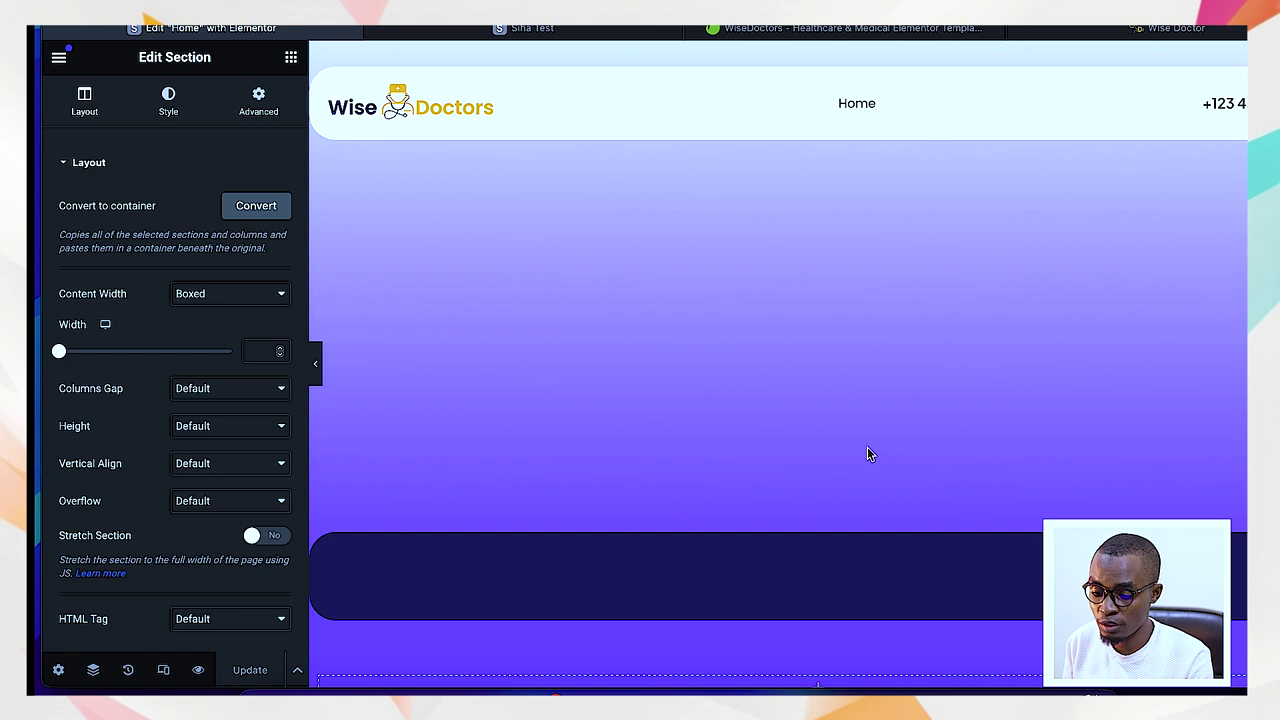
- Compare the sections of the Wise Doctor demo home page with the content inserted in the Home page
left_click(1165, 28)
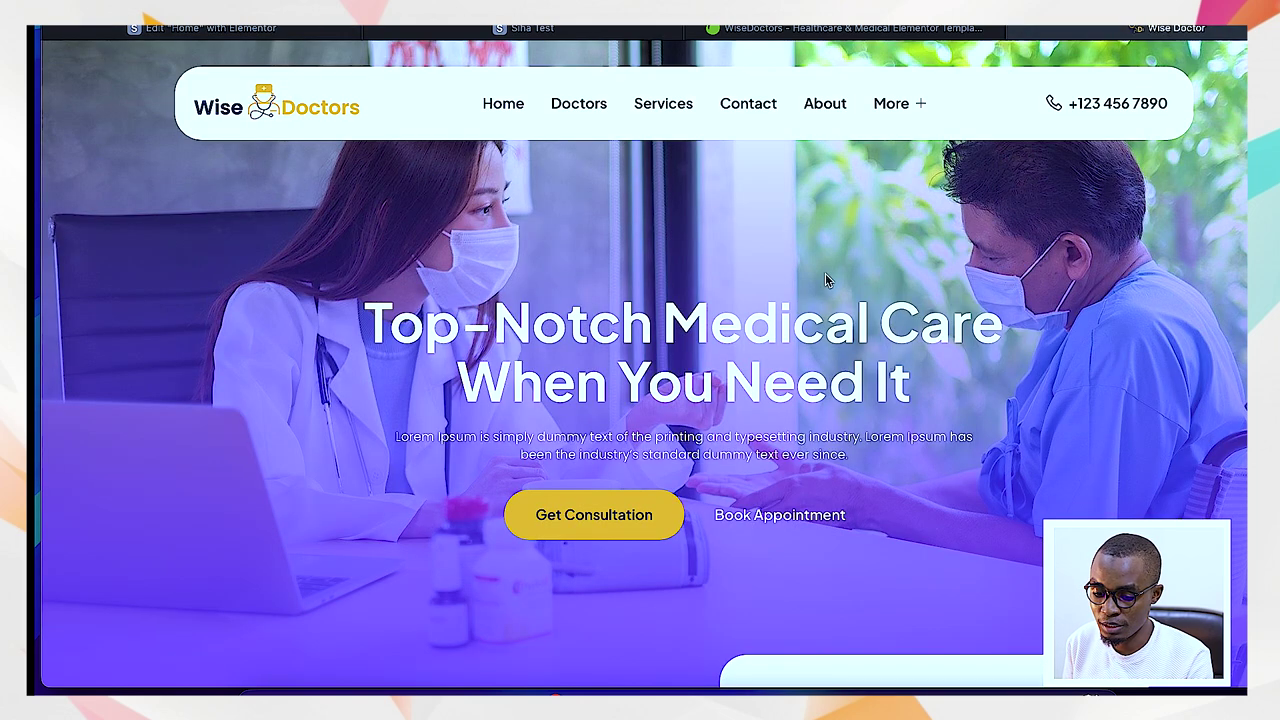
scroll(800, 292, "down", 20)
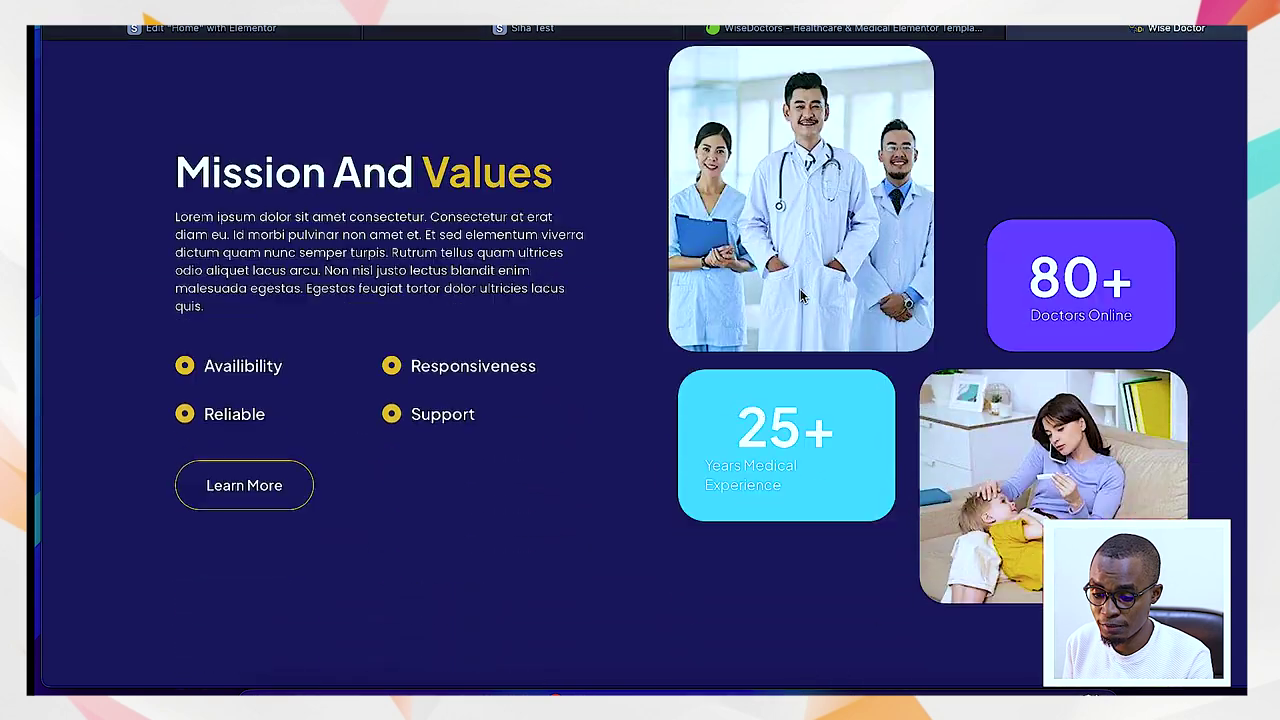
scroll(800, 296, "down", 10)
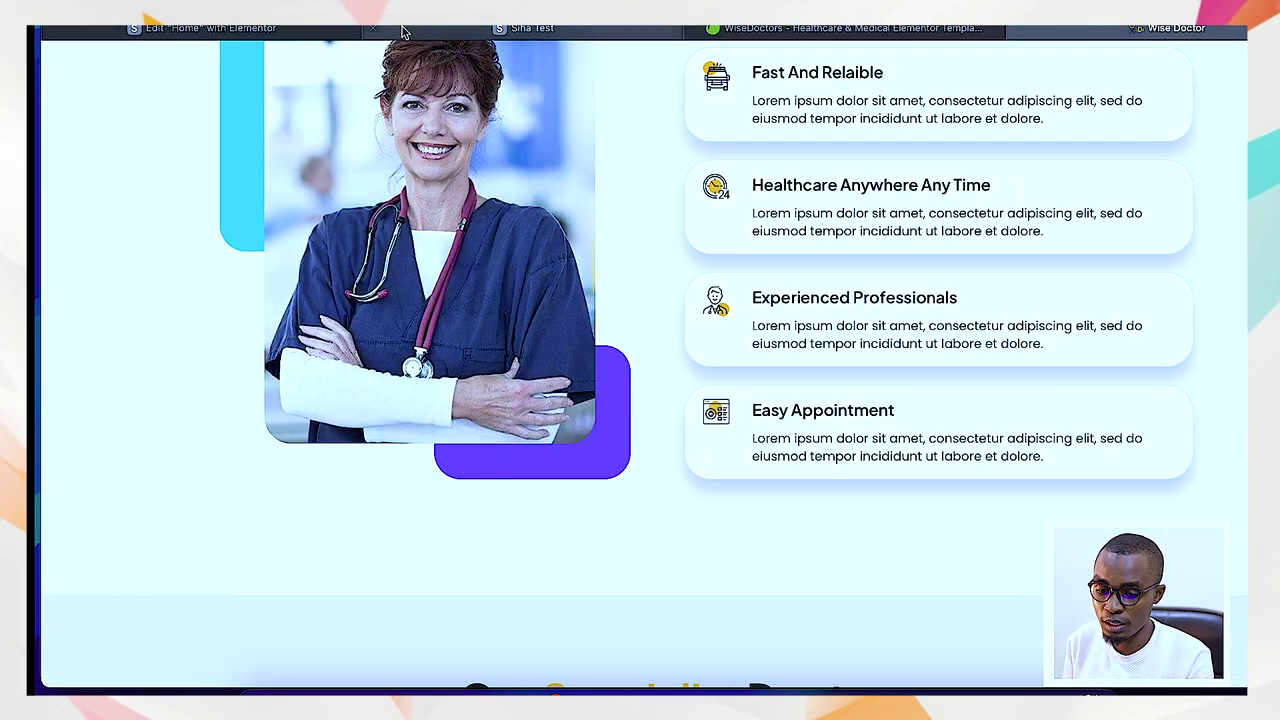
left_click(305, 33)
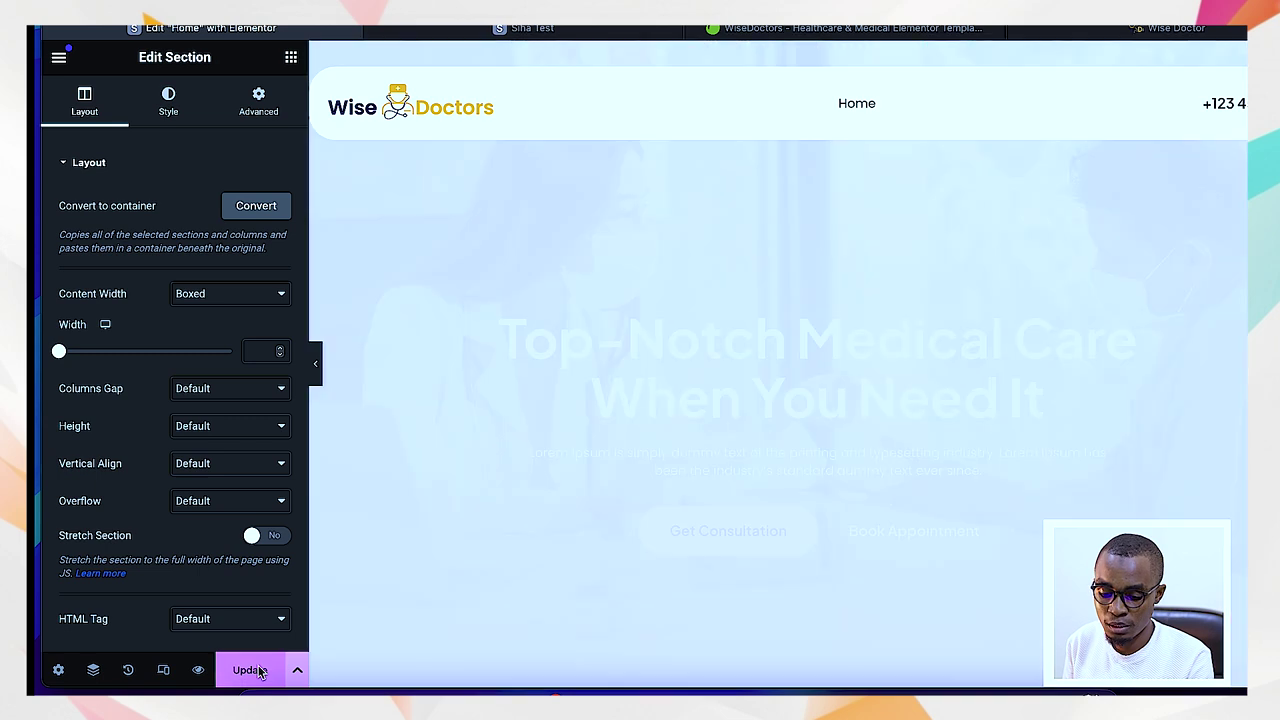
scroll(549, 482, "down", 10)
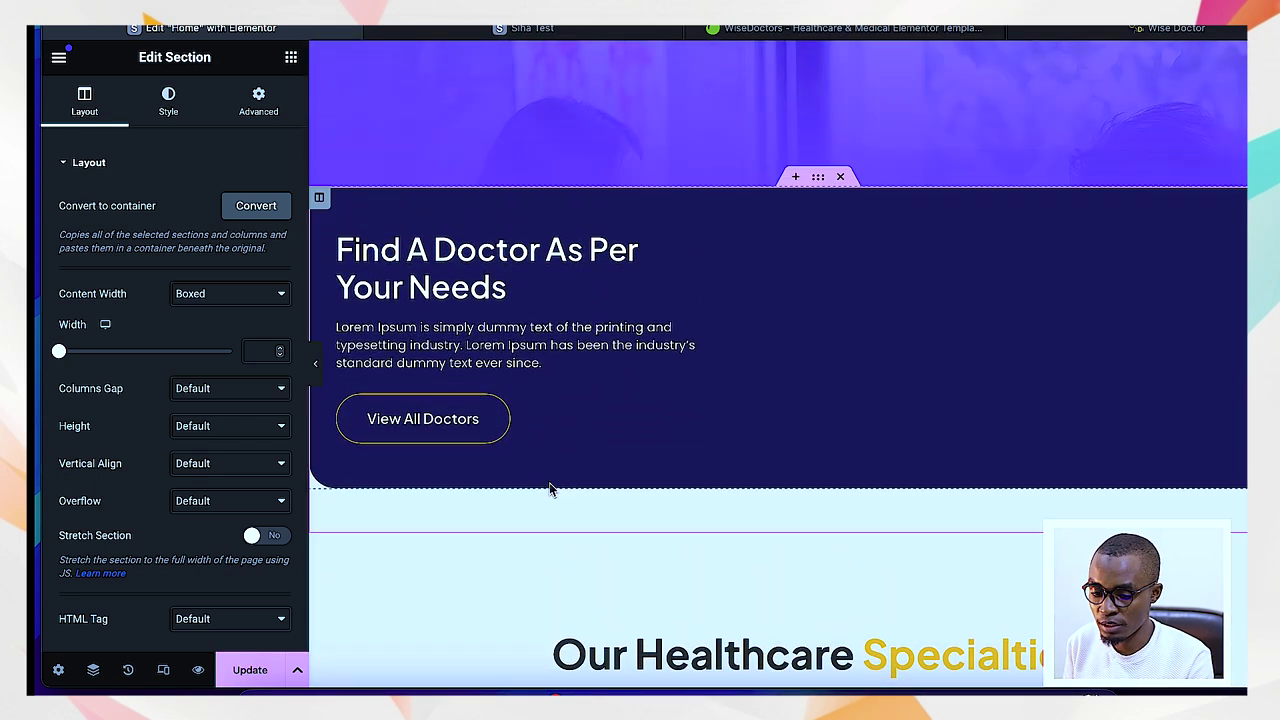
scroll(549, 482, "down", 8)
scroll(549, 489, "down", 12)
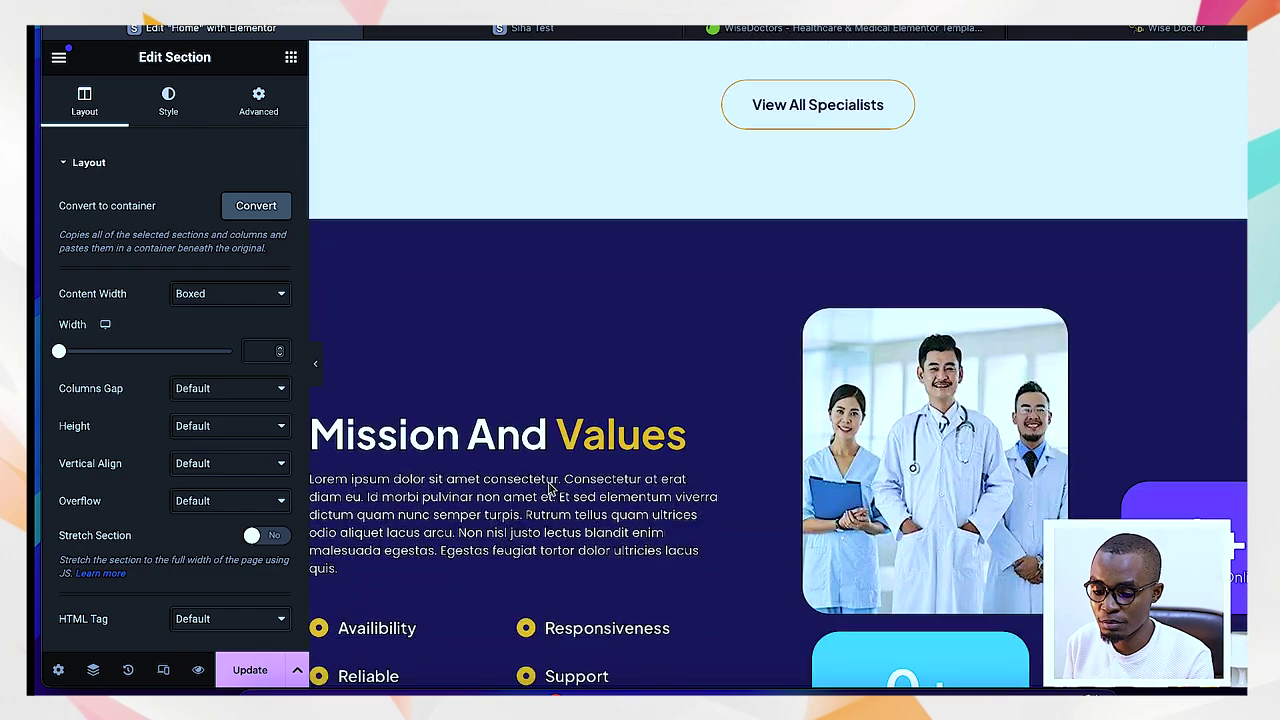
scroll(549, 489, "down", 12)
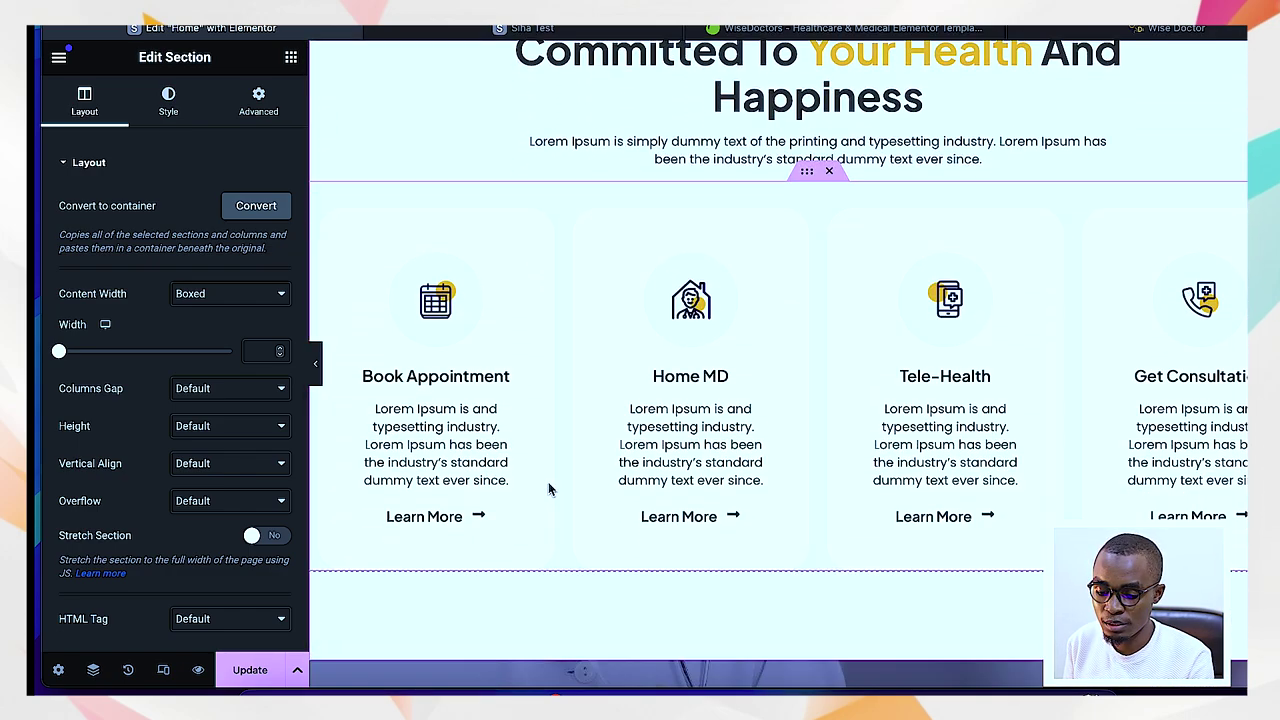
scroll(549, 489, "down", 12)
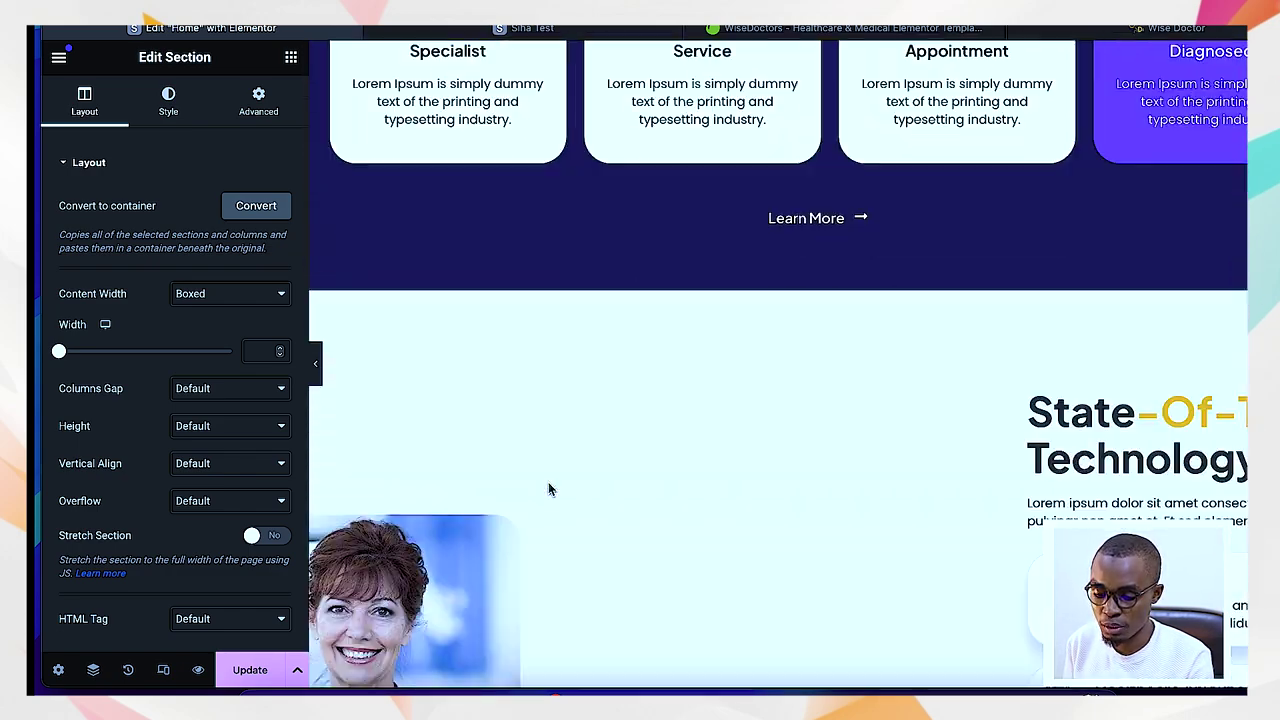
scroll(329, 543, "down", 8)
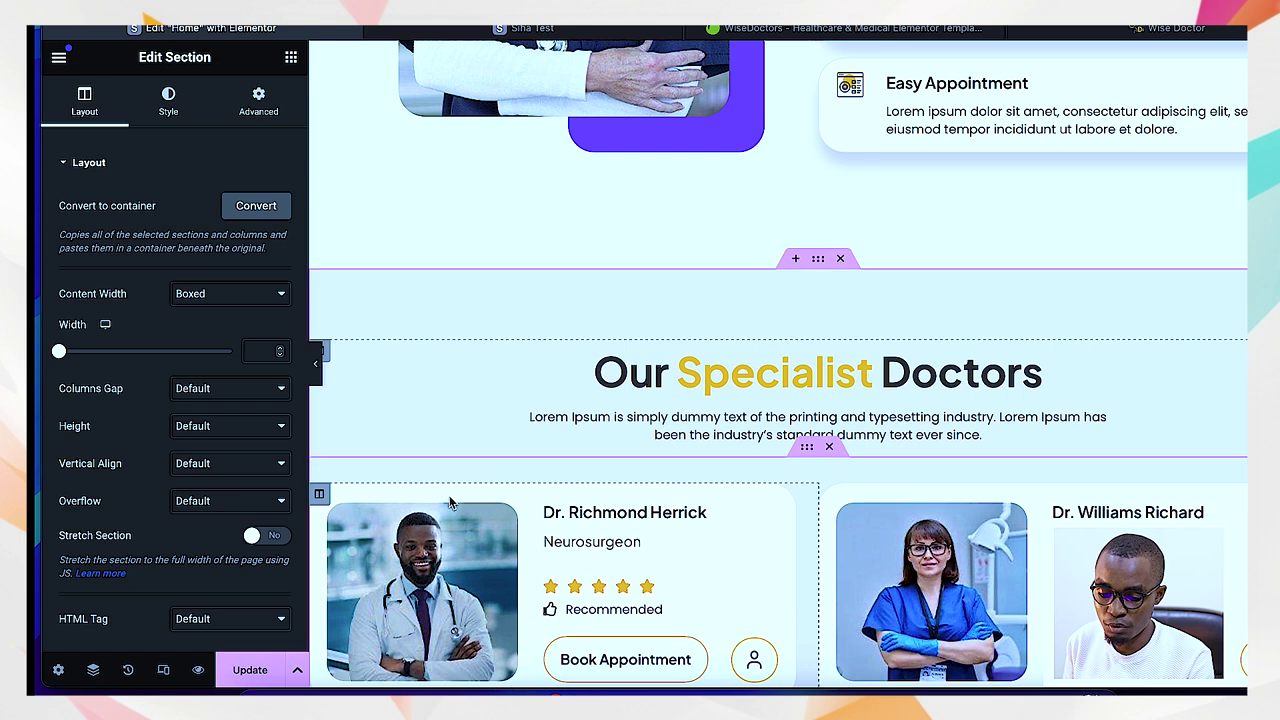
scroll(449, 457, "down", 5)
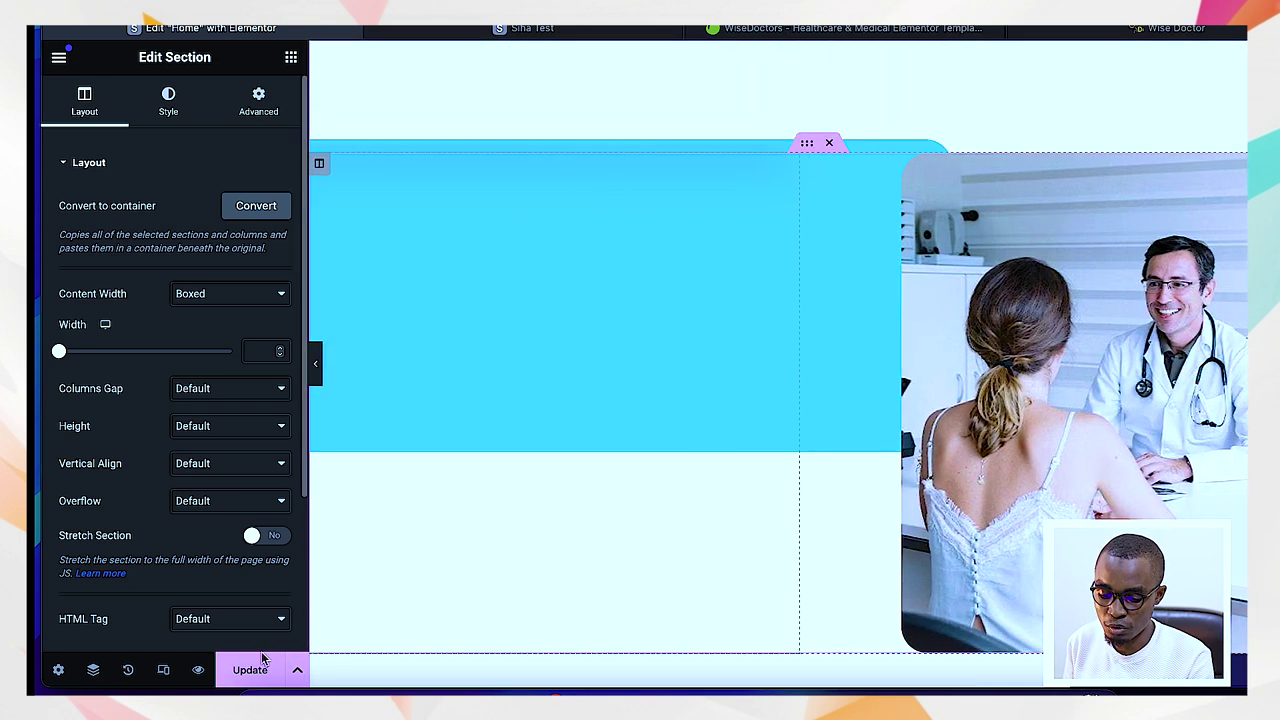
- Update the Home page and exit the Elementor editor to the WordPress page editing screen
left_click(252, 670)
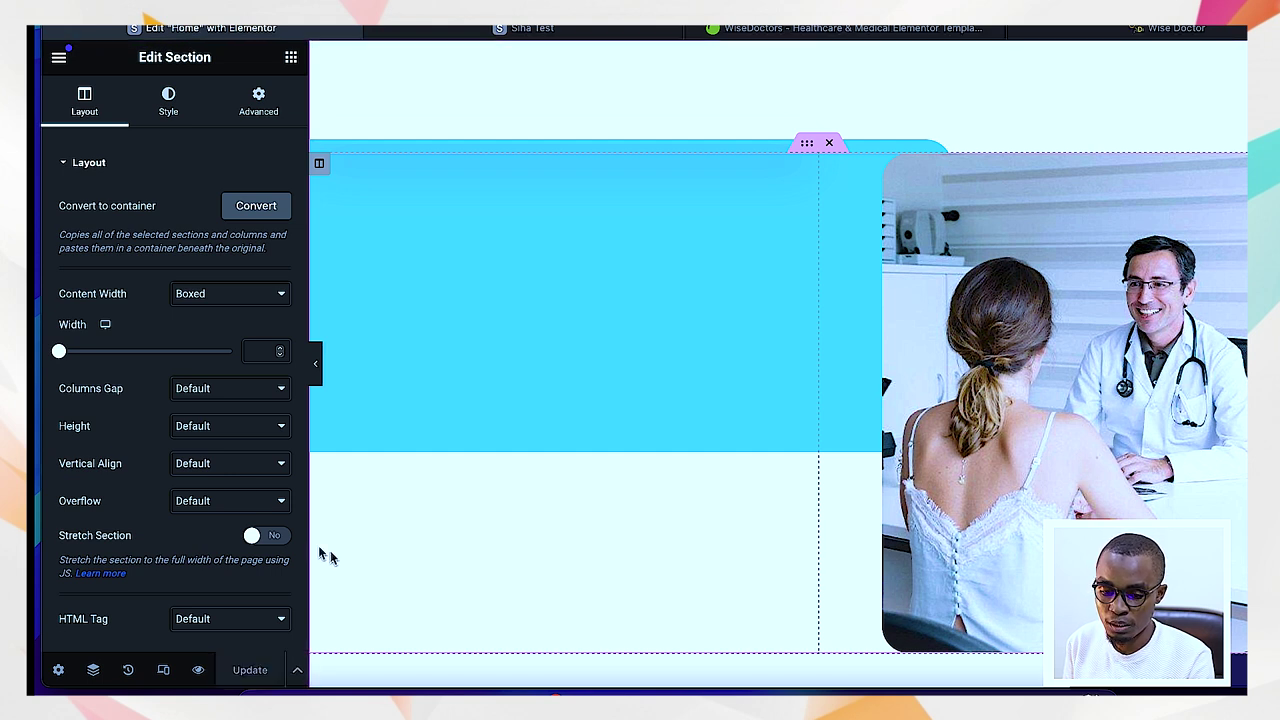
left_click(60, 60)
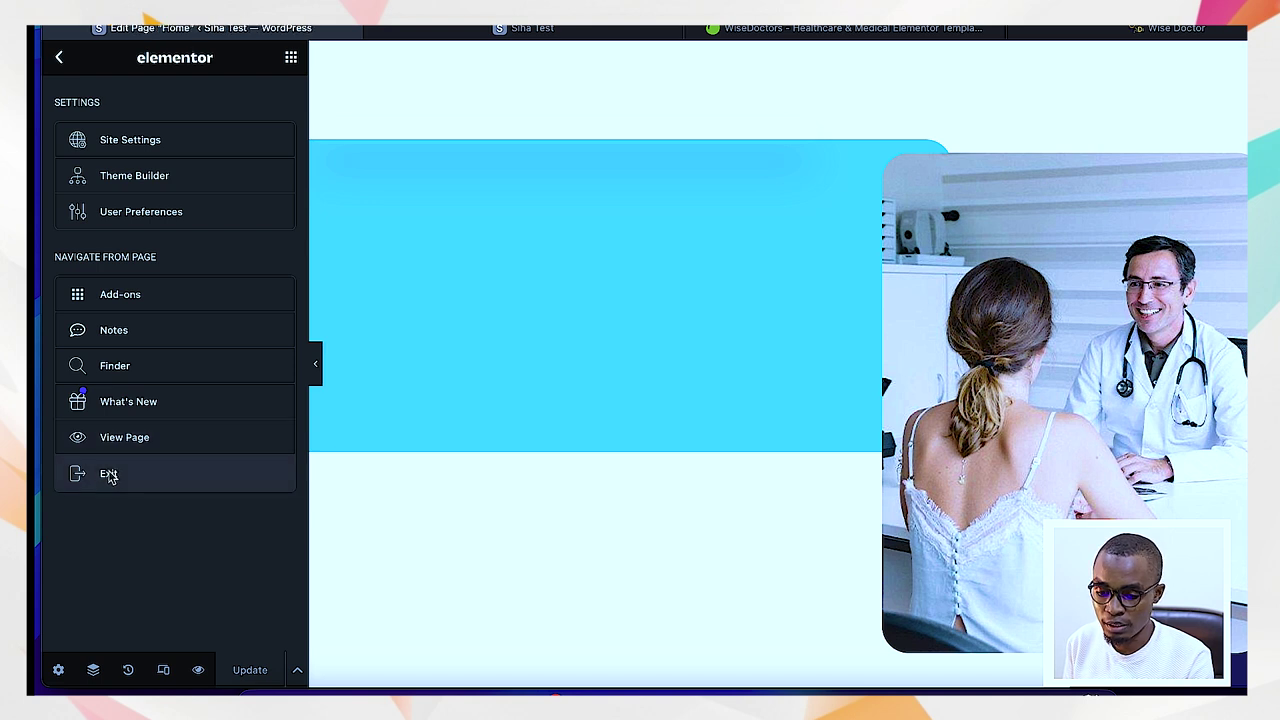
left_click(110, 476)
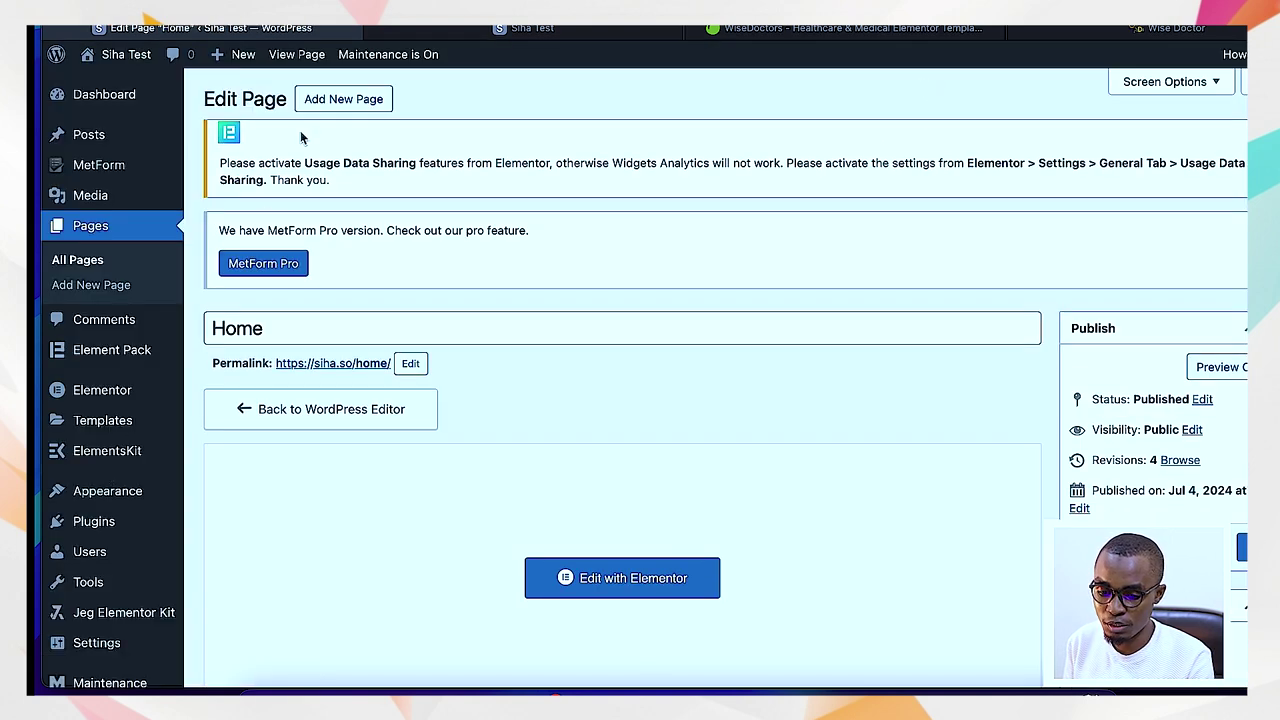
- Check the page names in the Wise Doctor demo site's navigation menu against the new page form
left_click(1155, 28)
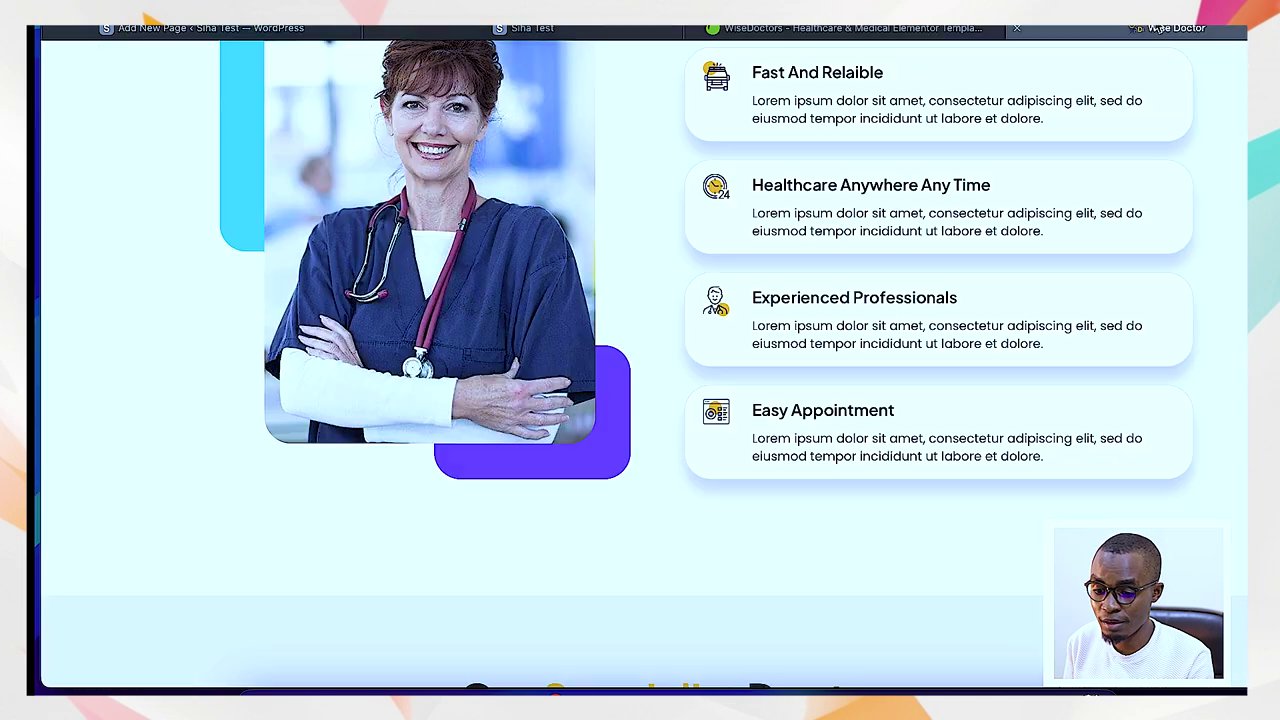
scroll(652, 195, "up", 20)
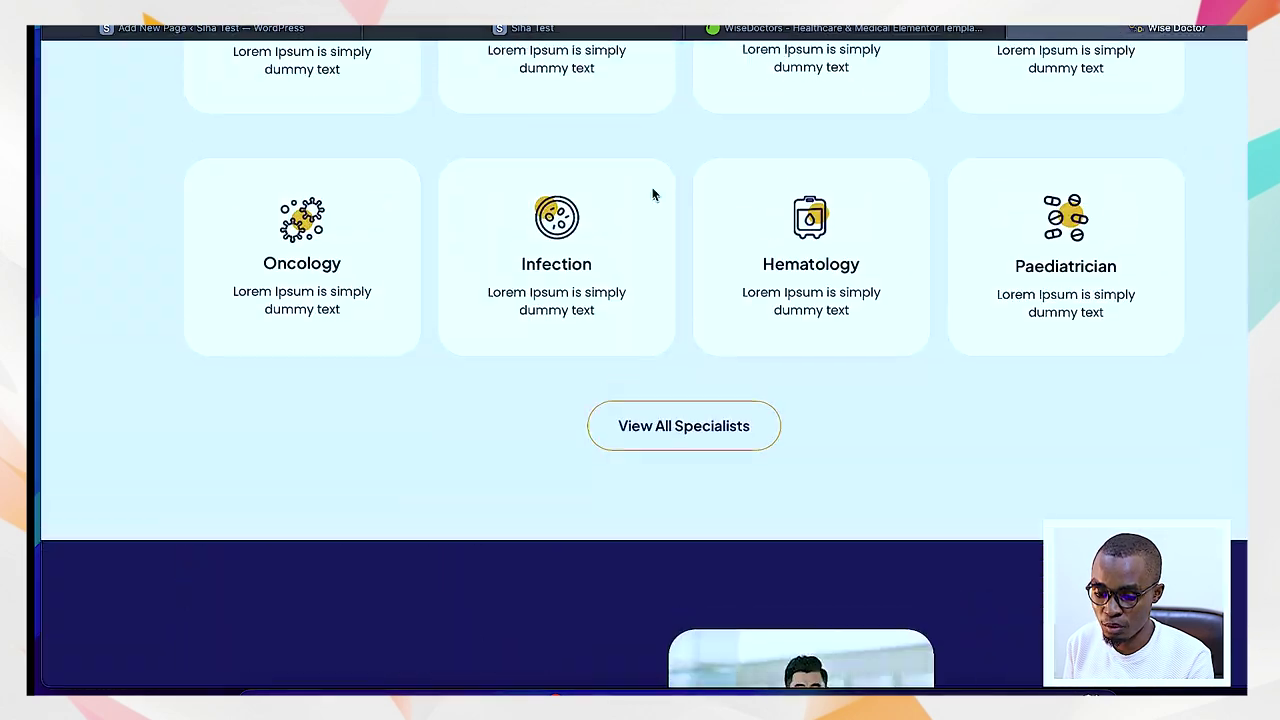
scroll(652, 195, "up", 1)
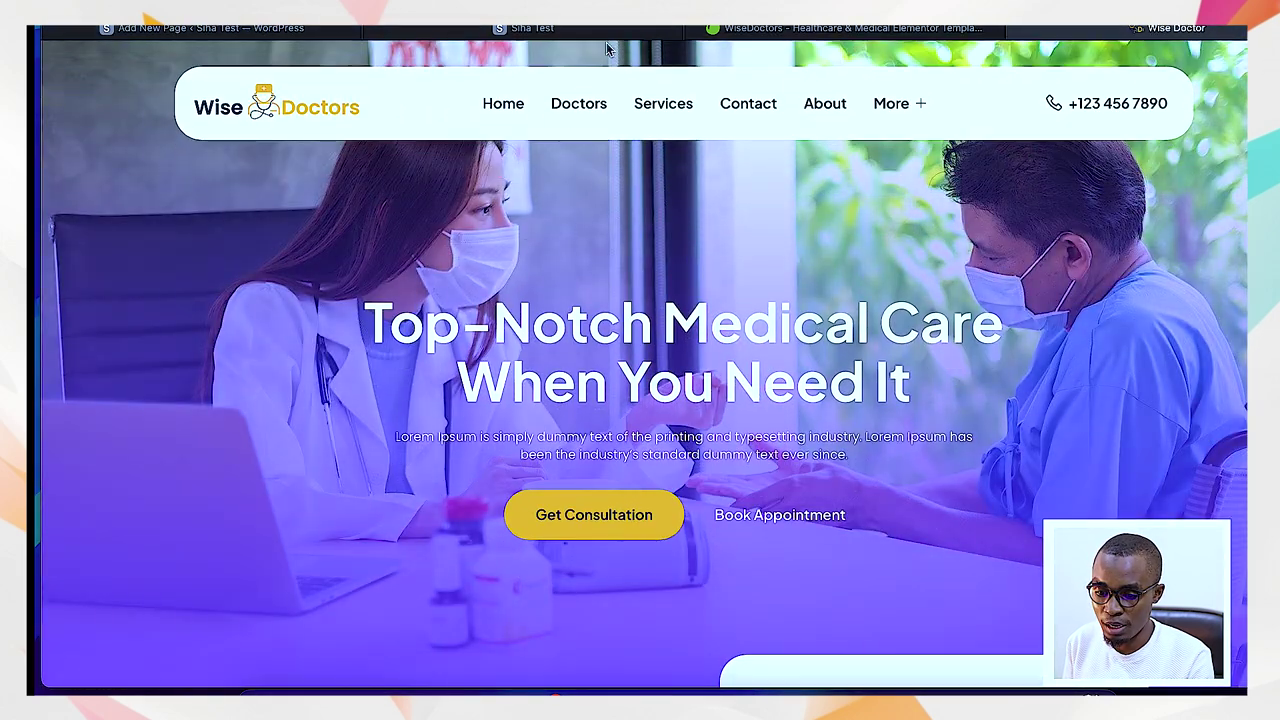
left_click(437, 32)
left_click(292, 31)
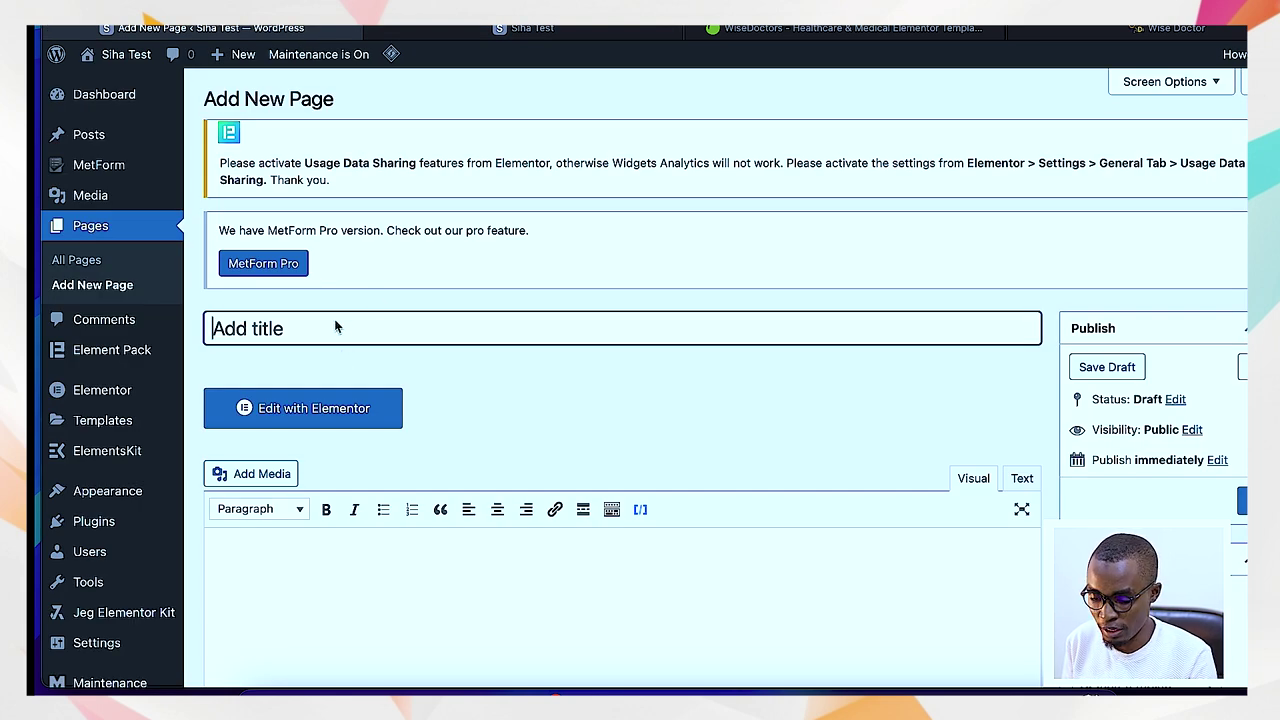
left_click(1135, 32)
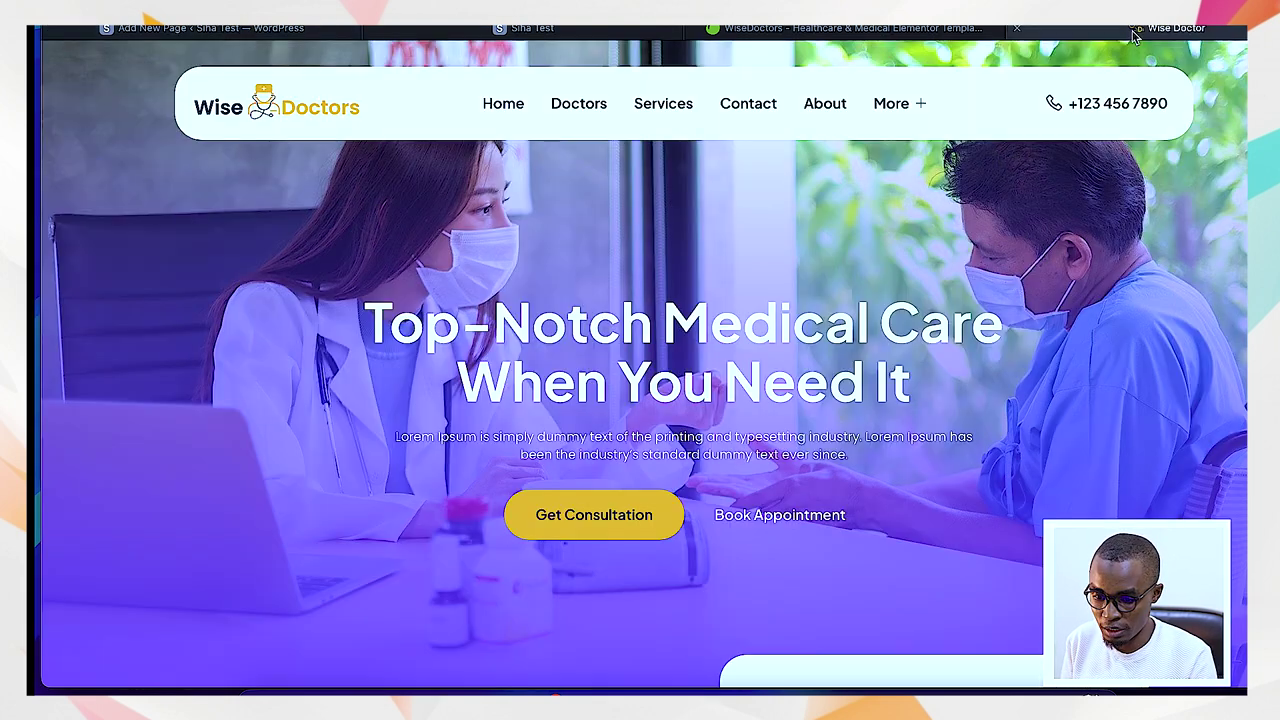
- Create a page titled Doctors, insert its saved template from My Templates in Elementor, and save the page
left_click(340, 32)
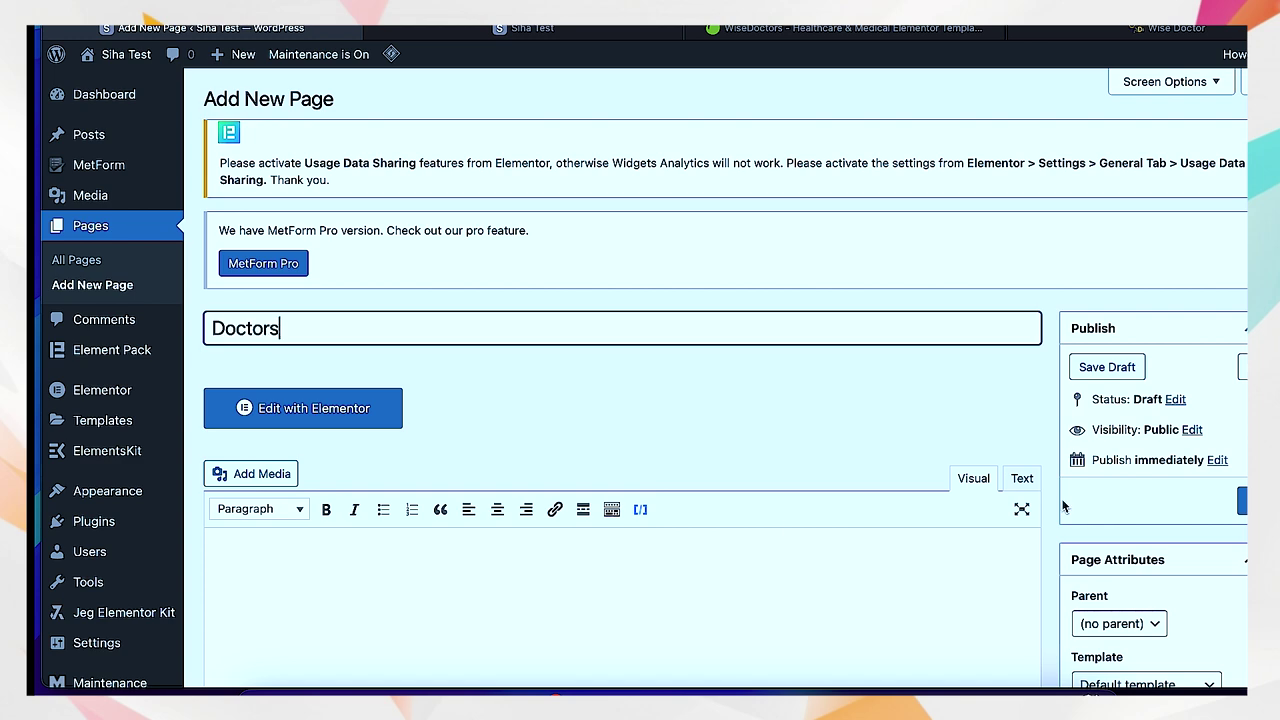
scroll(1063, 507, "down", 2)
left_click(343, 220)
left_click(796, 268)
left_click(1070, 505)
scroll(778, 385, "down", 15)
key("ctrl+s")
left_click(58, 57)
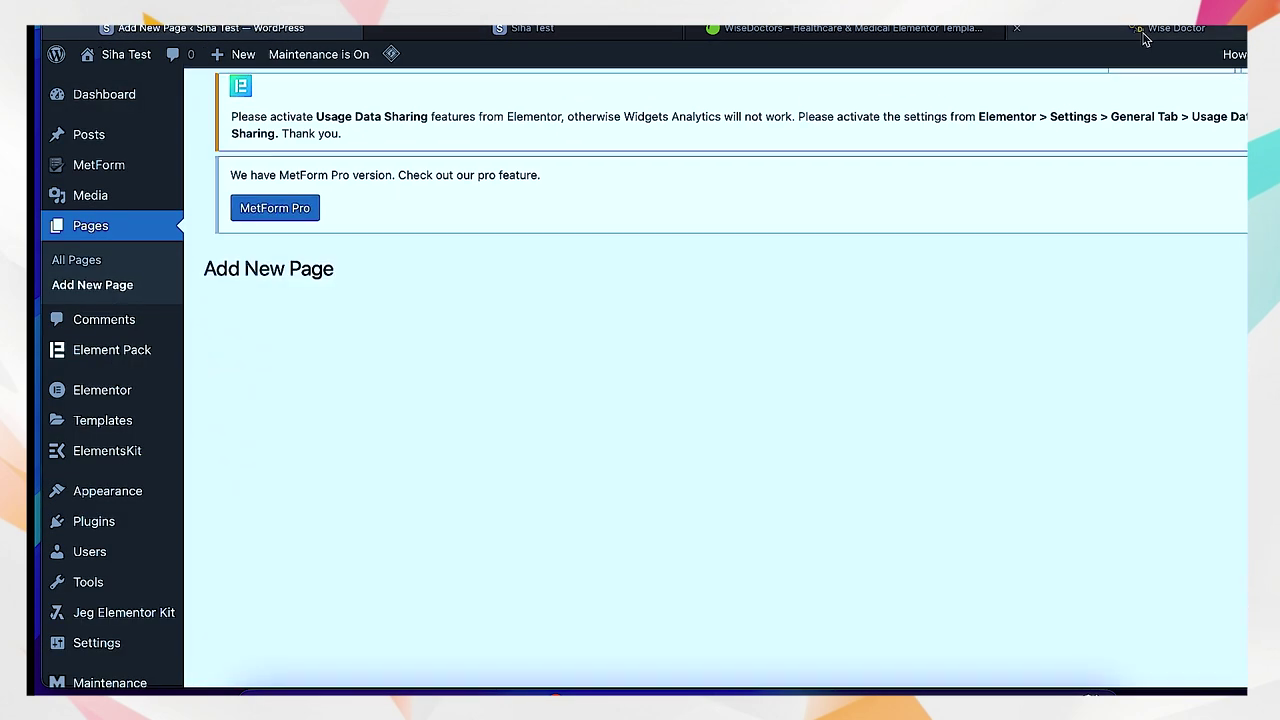
- Create a page titled Services, insert its saved template from My Templates in Elementor, and publish it
type("Services")
scroll(537, 289, "down", 3)
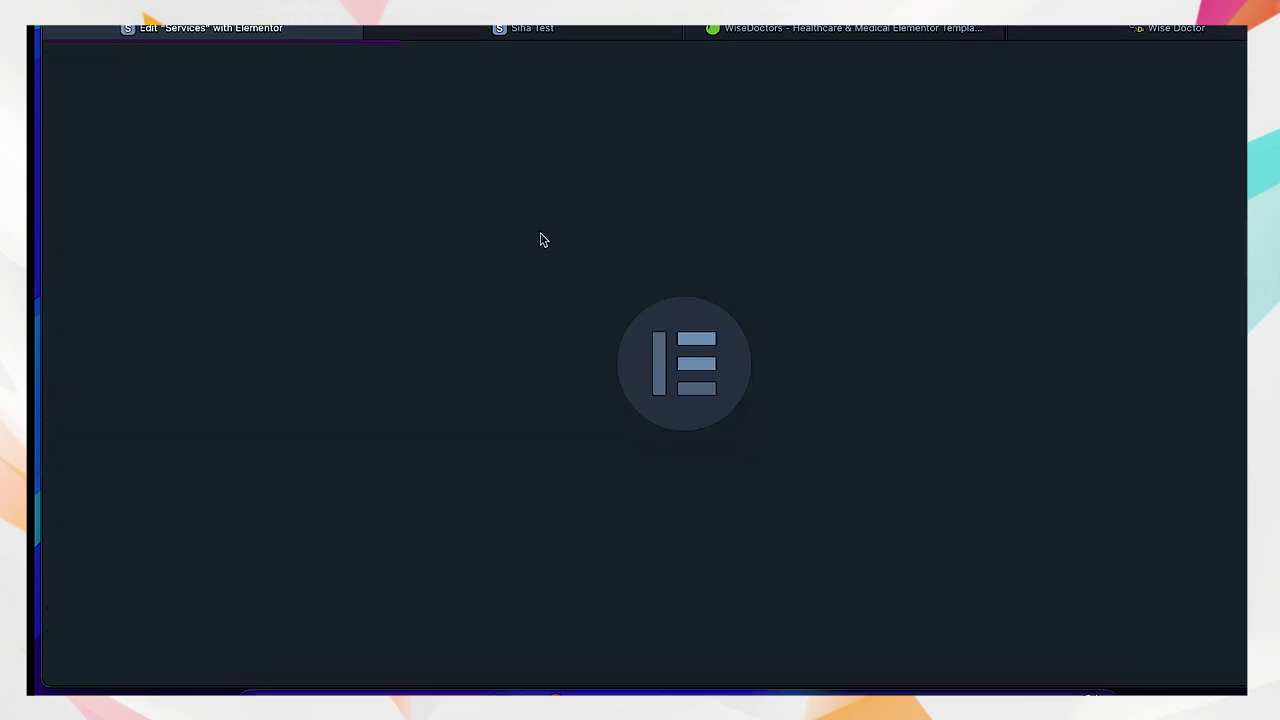
left_click(737, 89)
left_click(1087, 610)
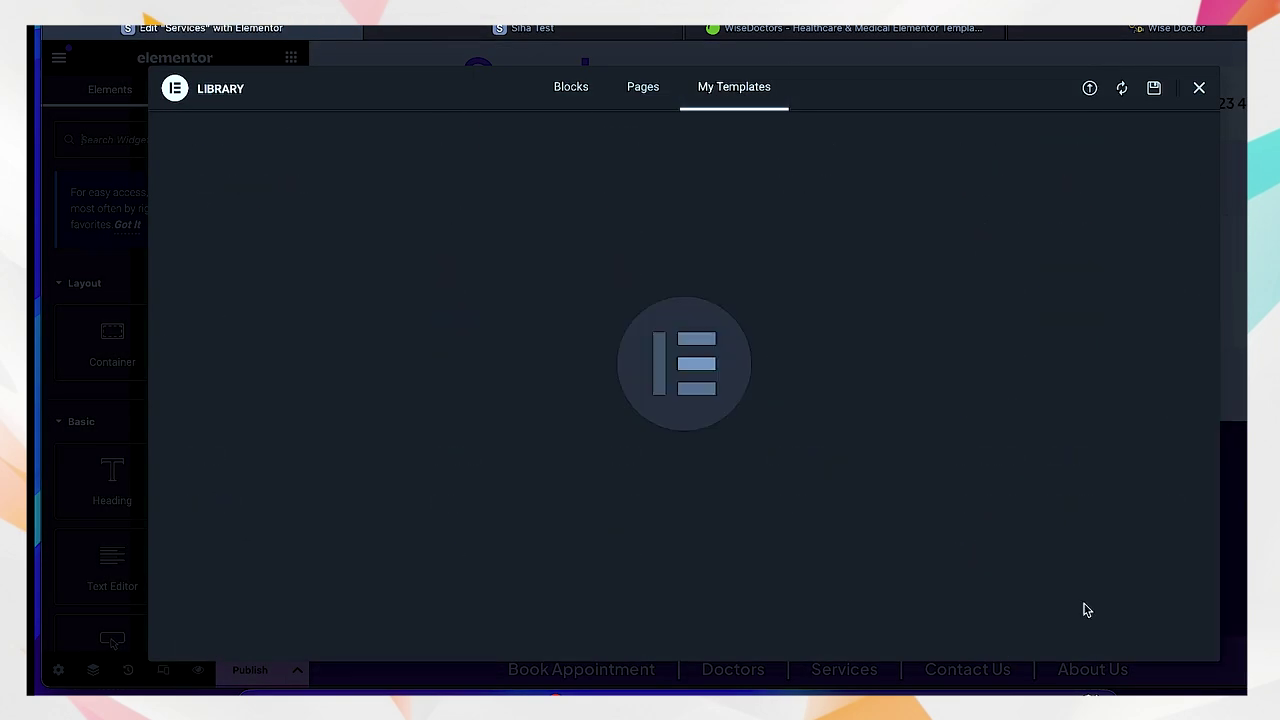
scroll(494, 540, "down", 10)
scroll(363, 397, "up", 10)
key("ctrl+s")
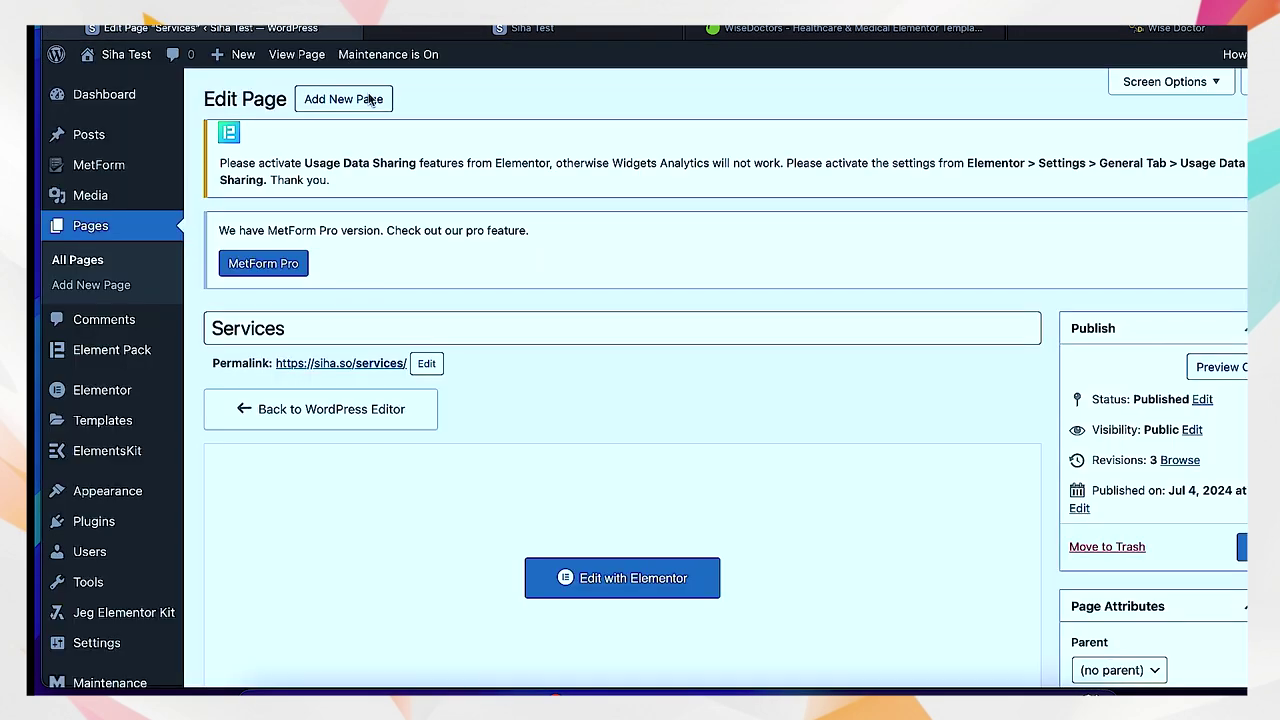
- Create a page titled Contact with the Elementor Full Width template and insert its saved template from My Templates
left_click(337, 97)
type("Contact")
scroll(344, 406, "down", 2)
left_click(344, 278)
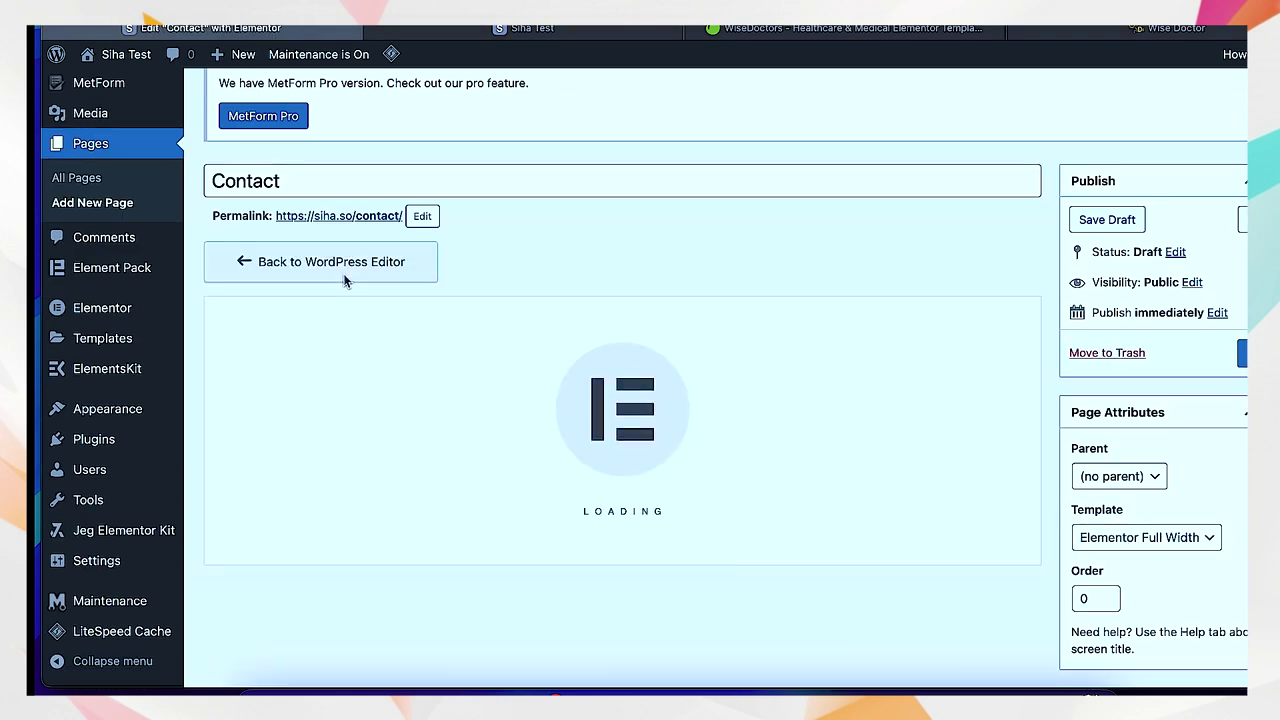
left_click(797, 269)
left_click(743, 94)
left_click(1074, 460)
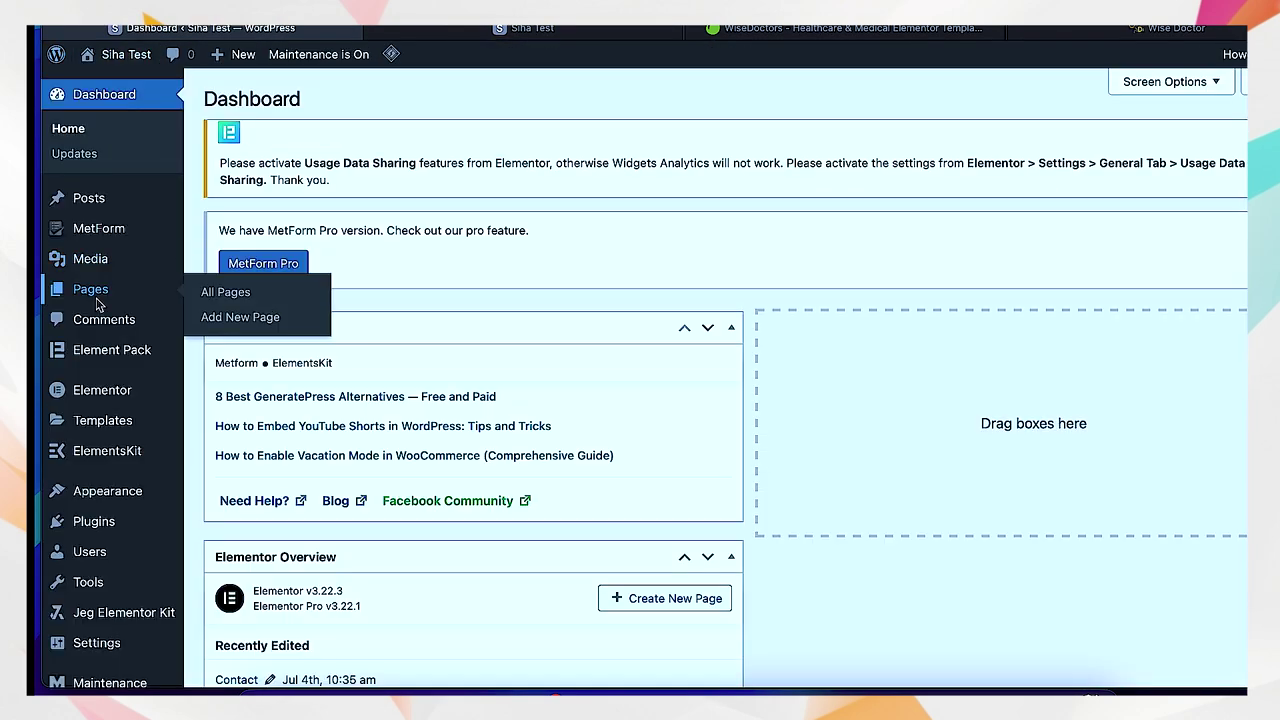
- Create a page titled About, insert the saved About Us template in Elementor, and open the page settings
type("out")
scroll(344, 406, "down", 2)
left_click(350, 290)
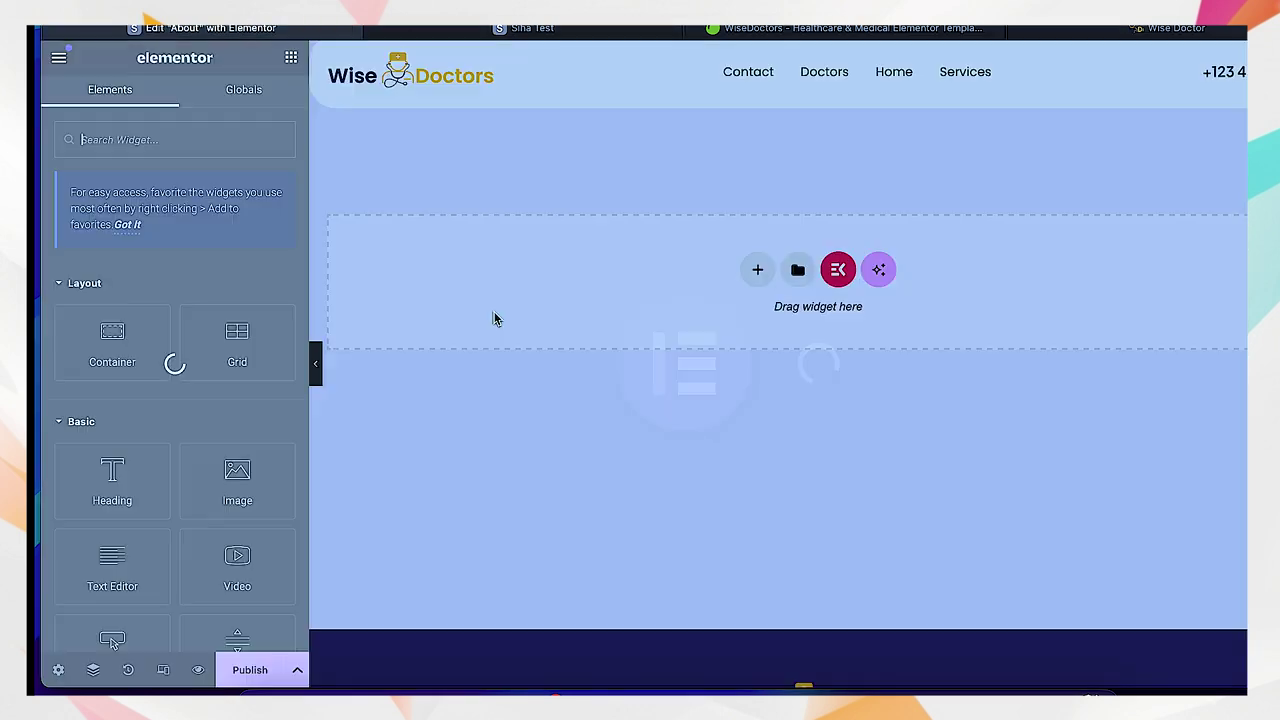
left_click(797, 269)
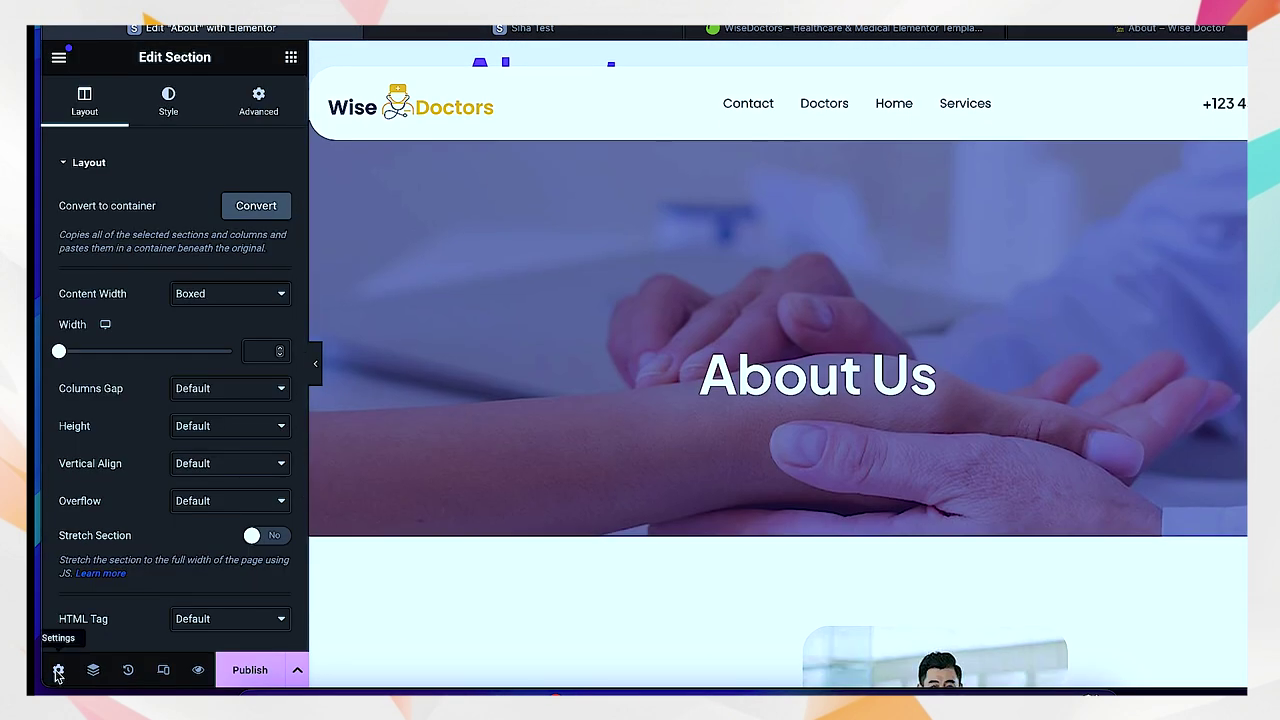
left_click(58, 672)
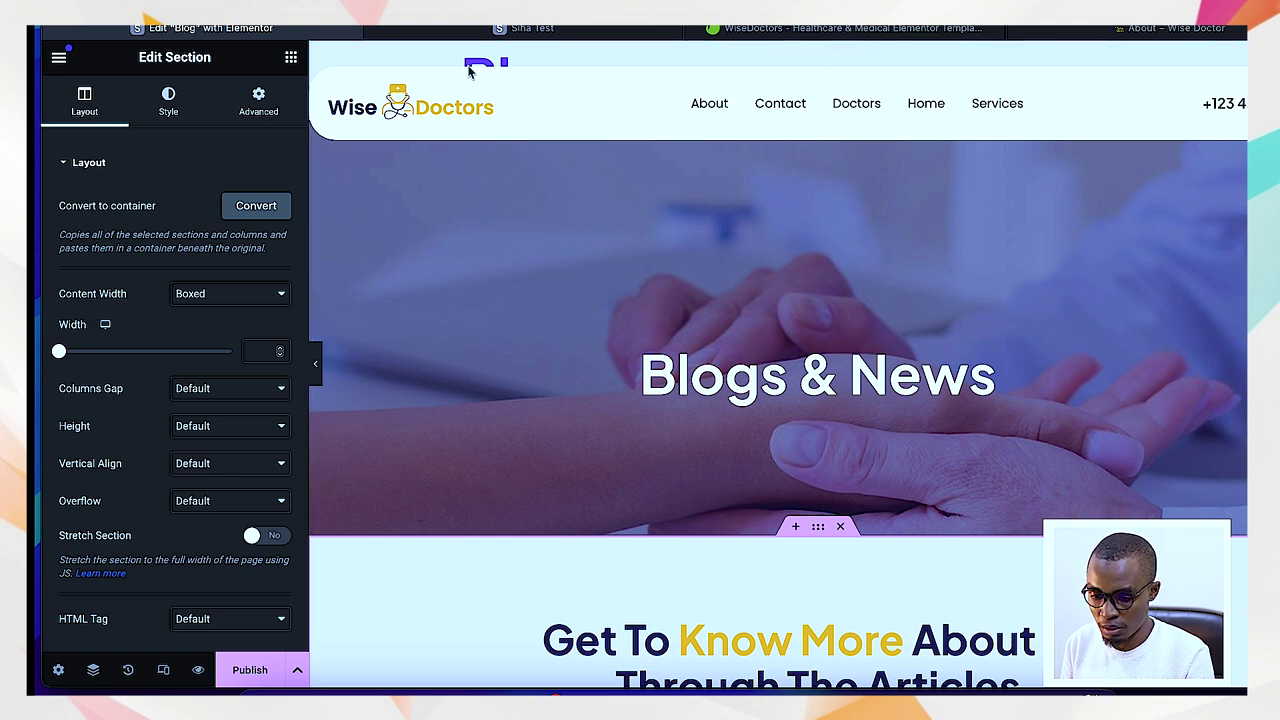
- Review the Blogs & News content inserted in the Blog page and set its page layout to Elementor Full Width
scroll(528, 260, "down", 10)
scroll(528, 260, "up", 10)
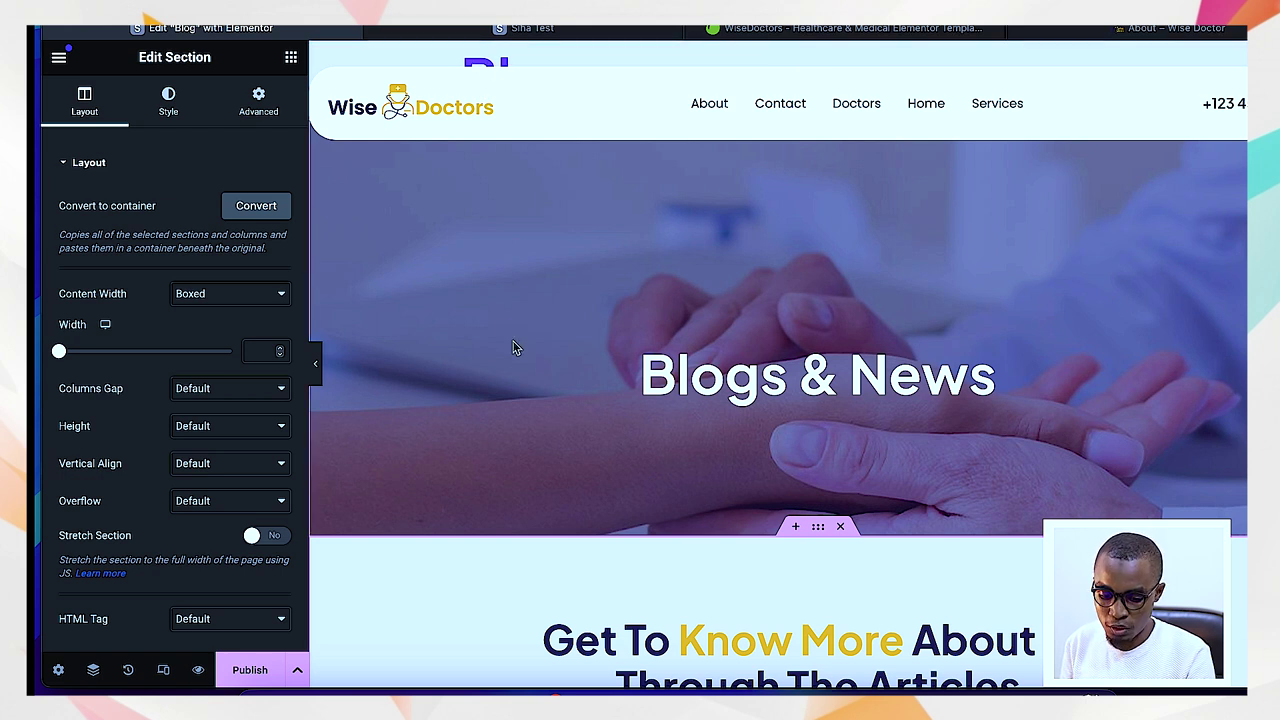
left_click(58, 676)
scroll(189, 527, "down", 3)
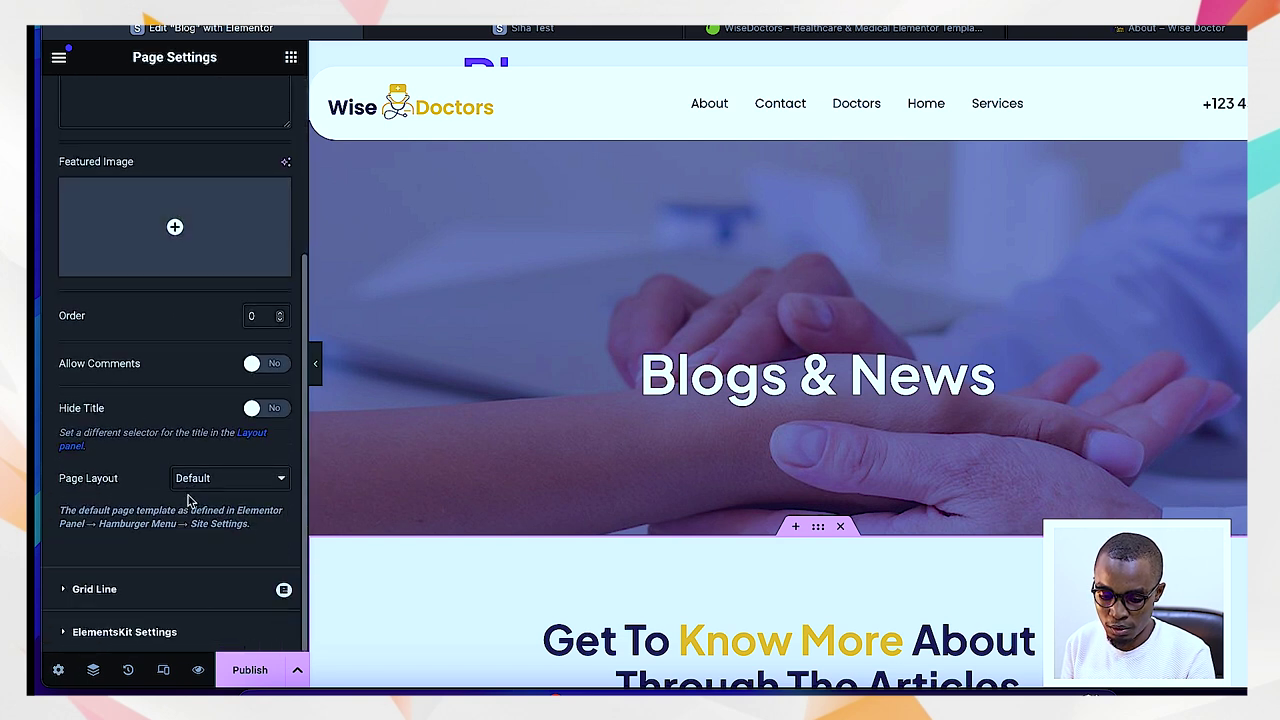
left_click(215, 480)
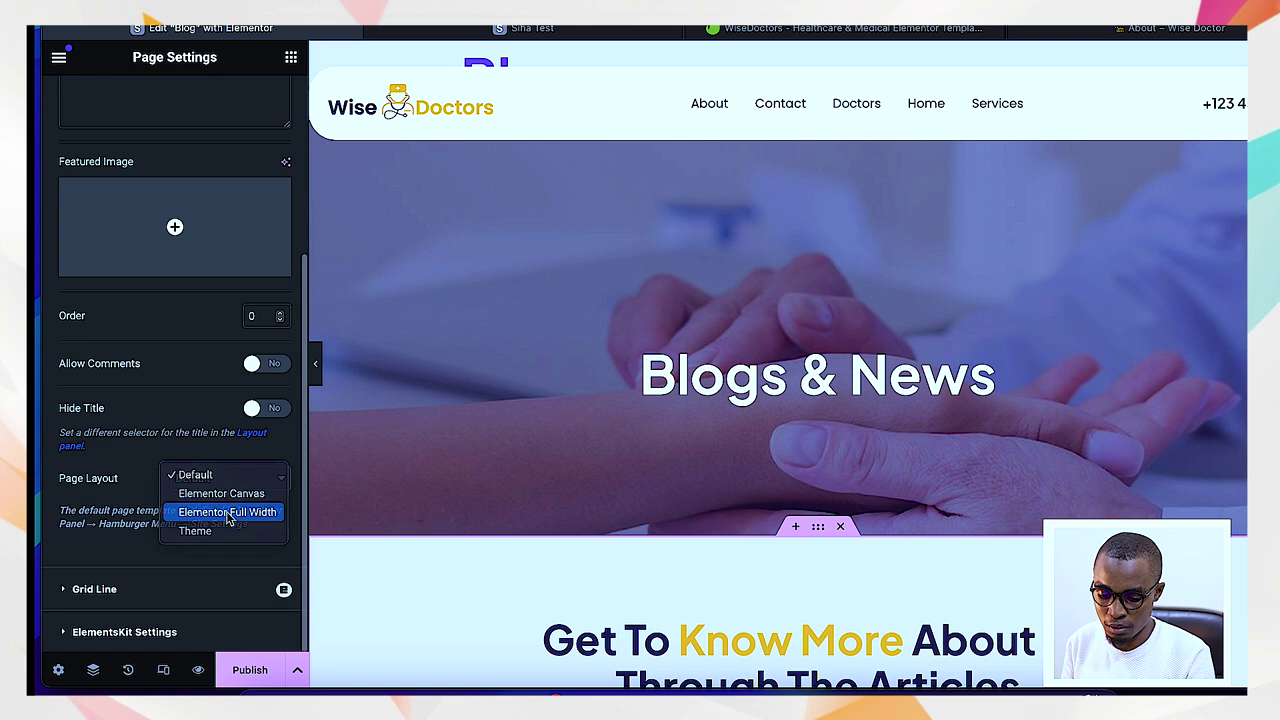
left_click(230, 515)
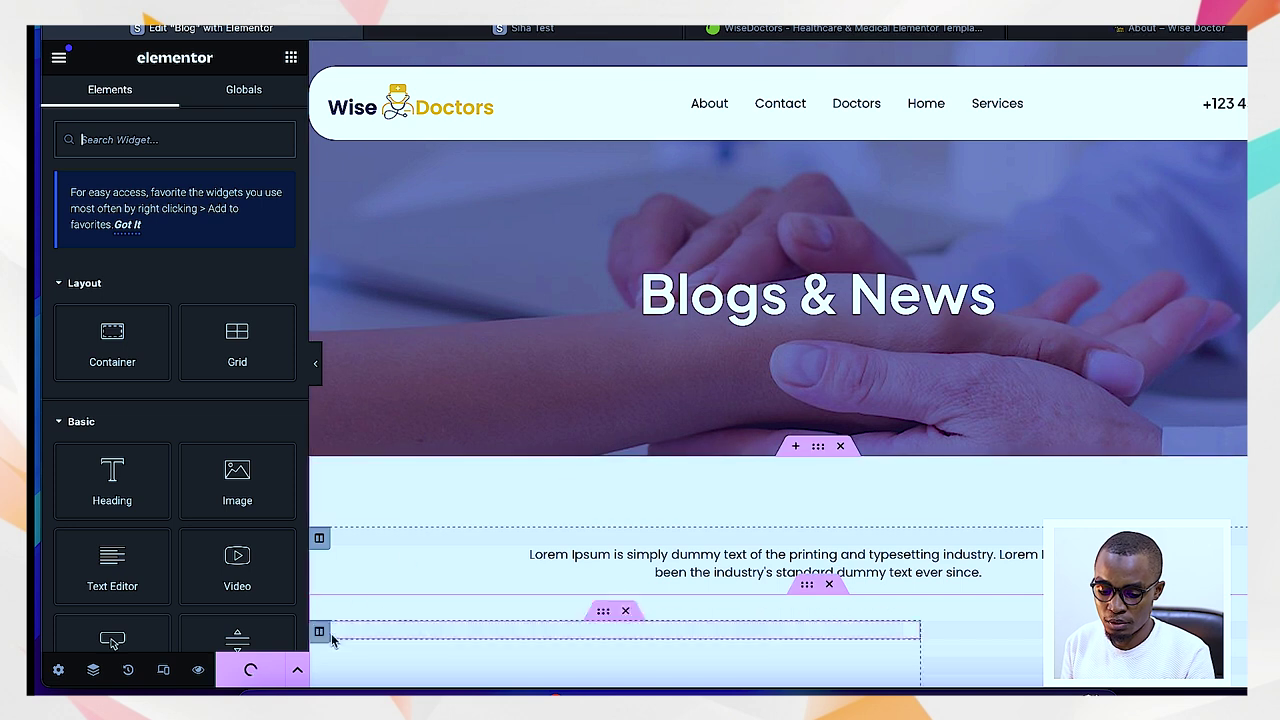
- Publish the Blog page, check it down to the footer, and exit the Elementor editor
scroll(430, 506, "down", 15)
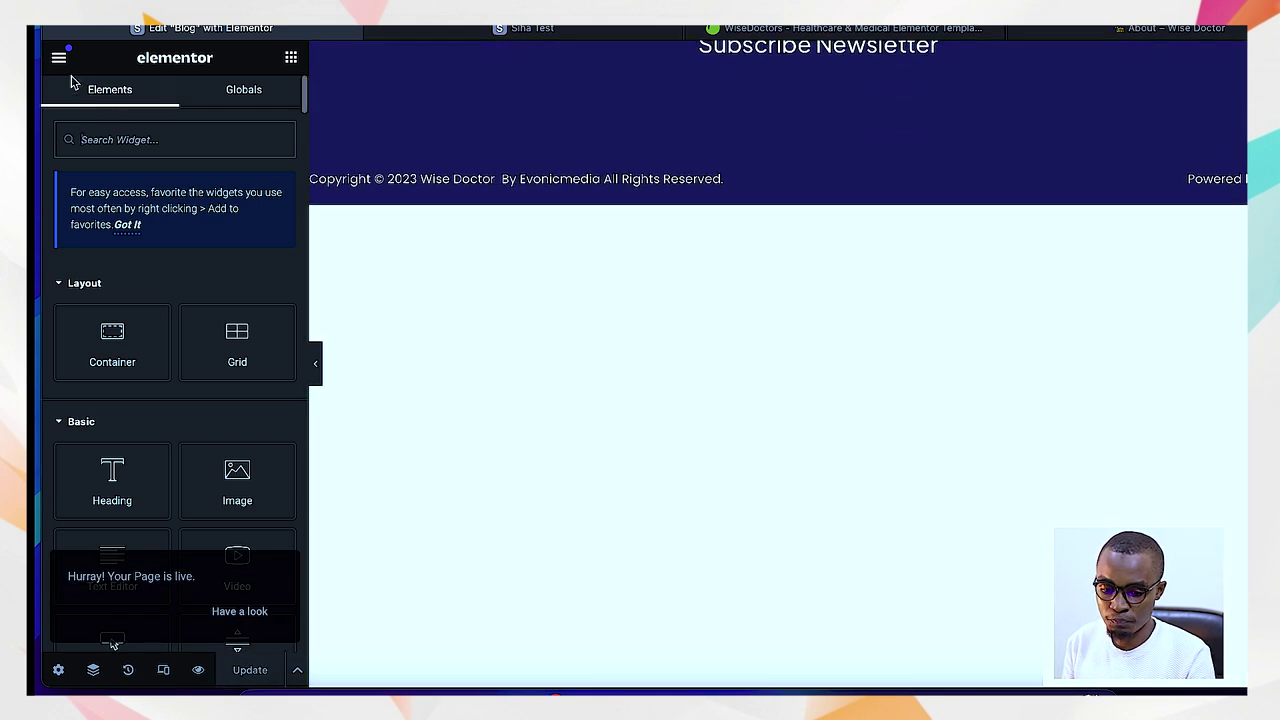
left_click(59, 58)
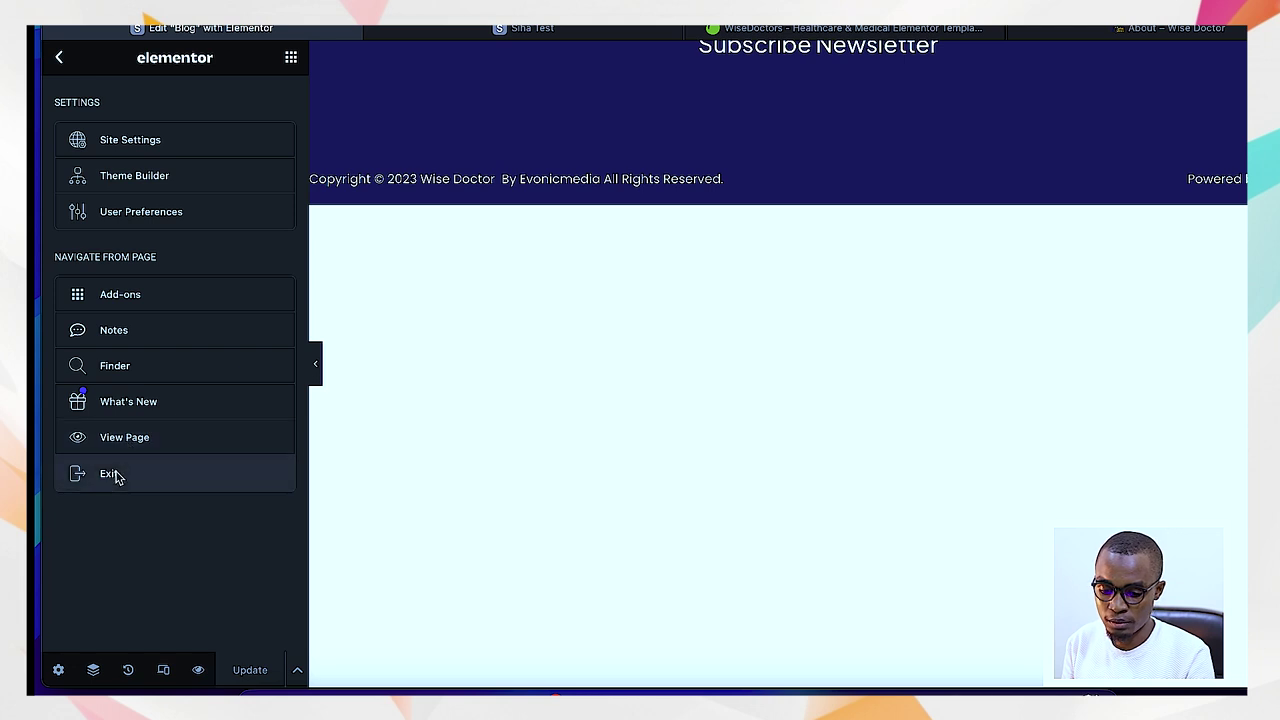
left_click(112, 474)
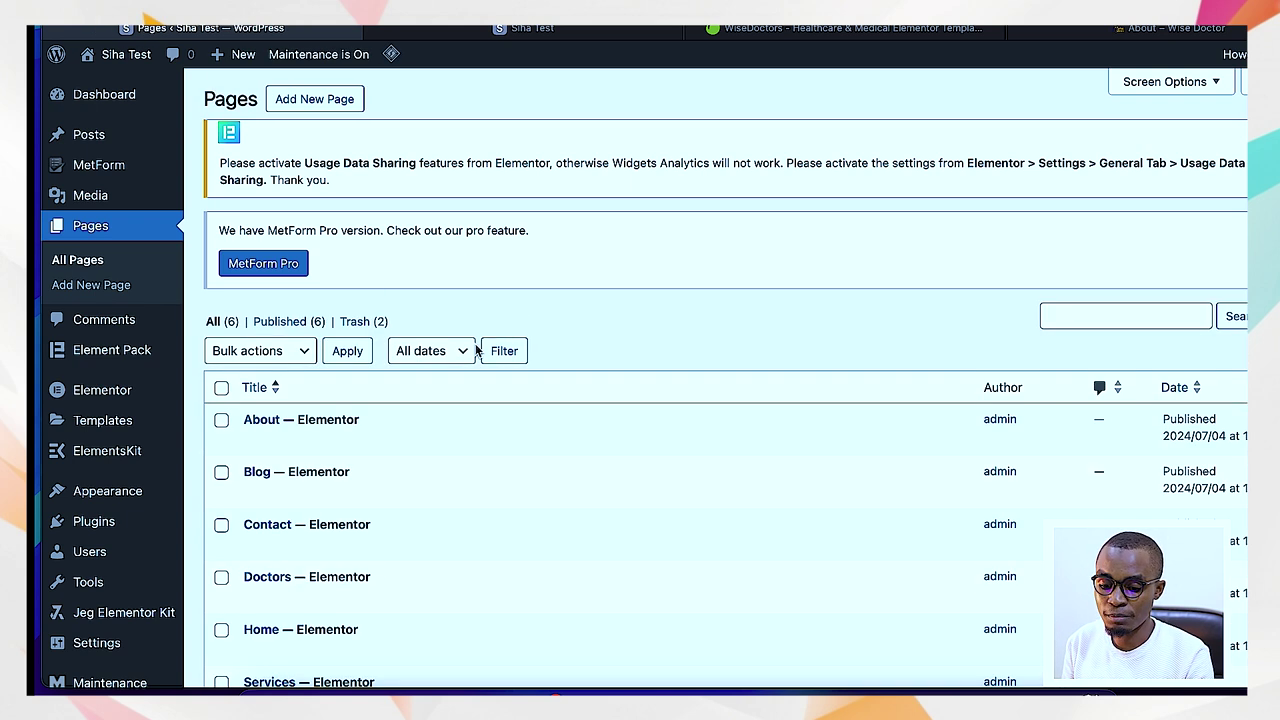
- Compare the list of created pages with the entries under More in the Wise Doctor demo's navigation
scroll(476, 345, "down", 3)
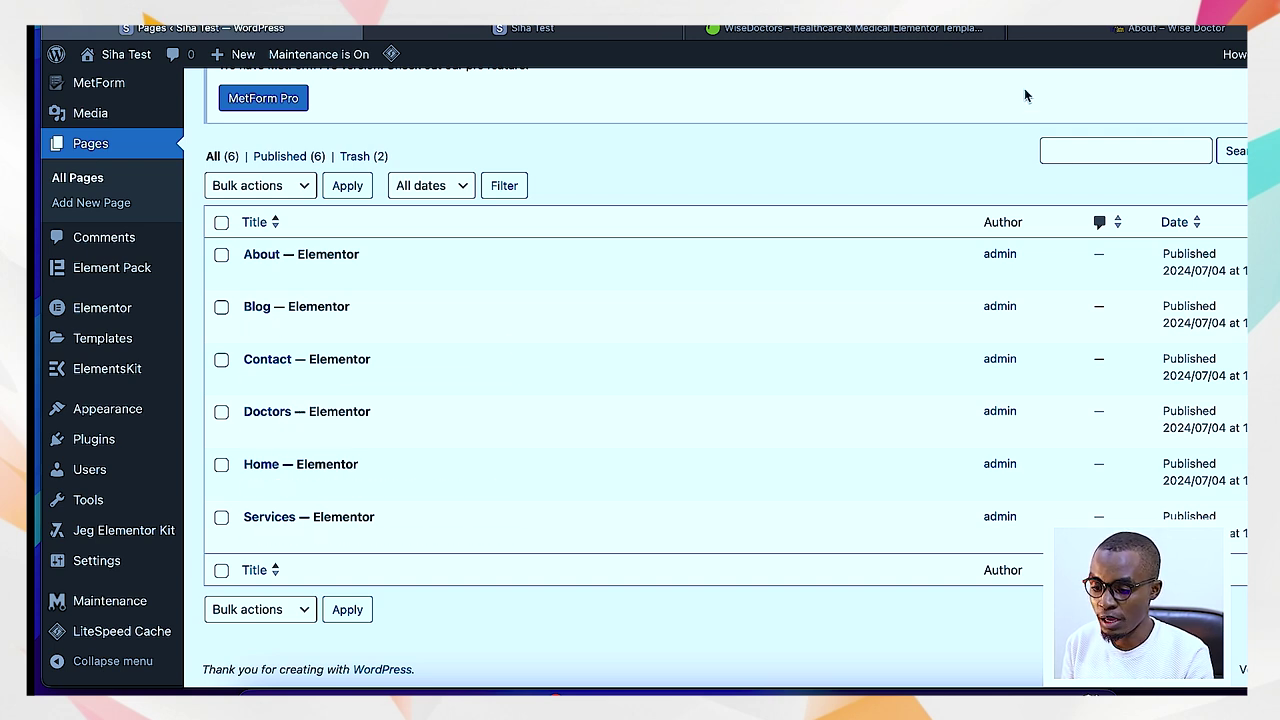
left_click(1115, 28)
mouse_move(898, 115)
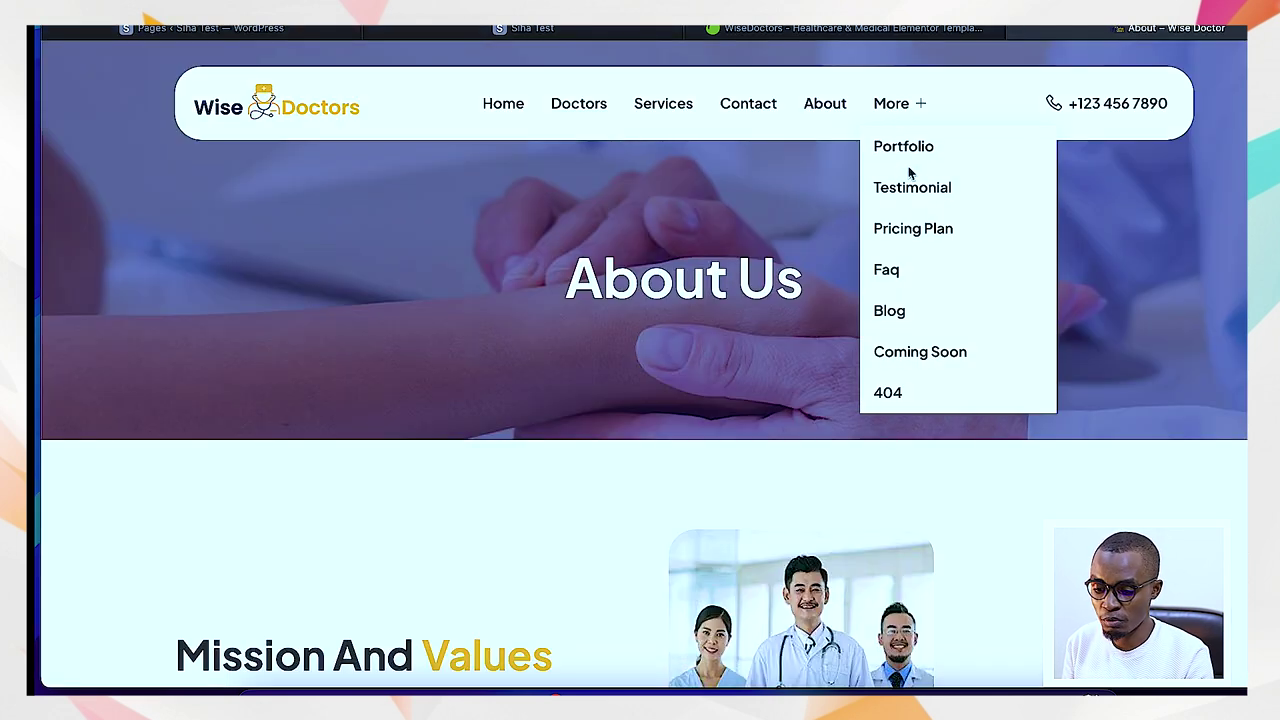